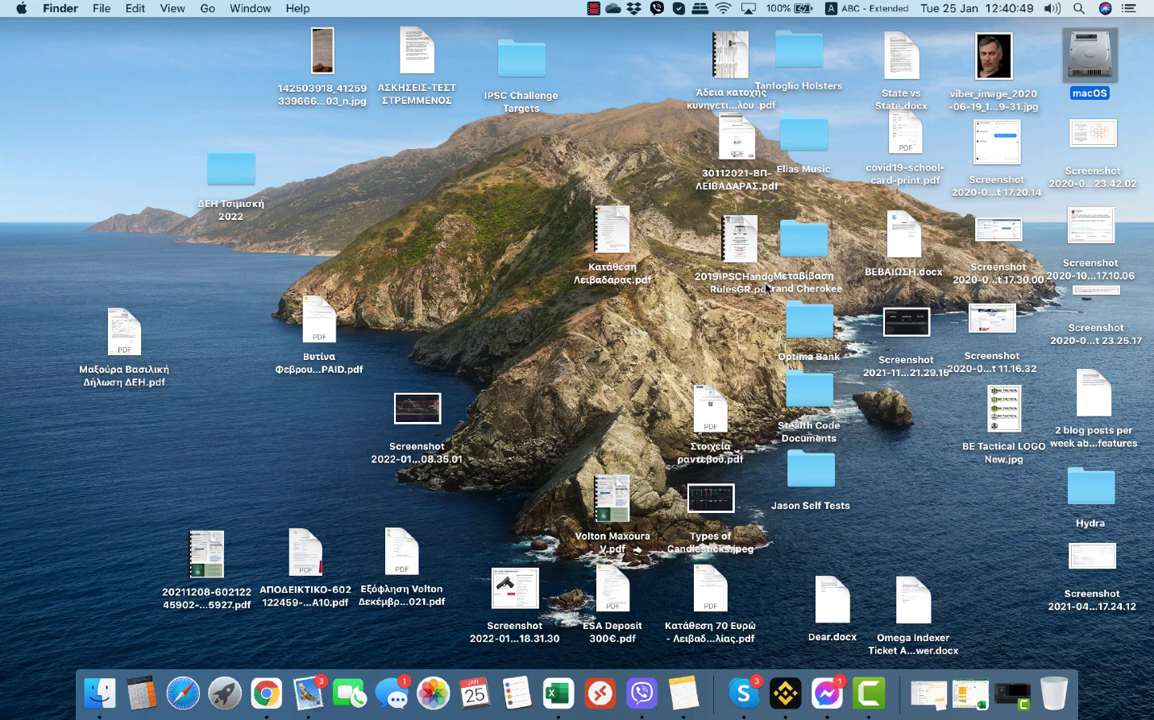
# Launch Axionlink Profile Analyzer from the Applications folder of the macOS disk.
pyautogui.click(566, 338)
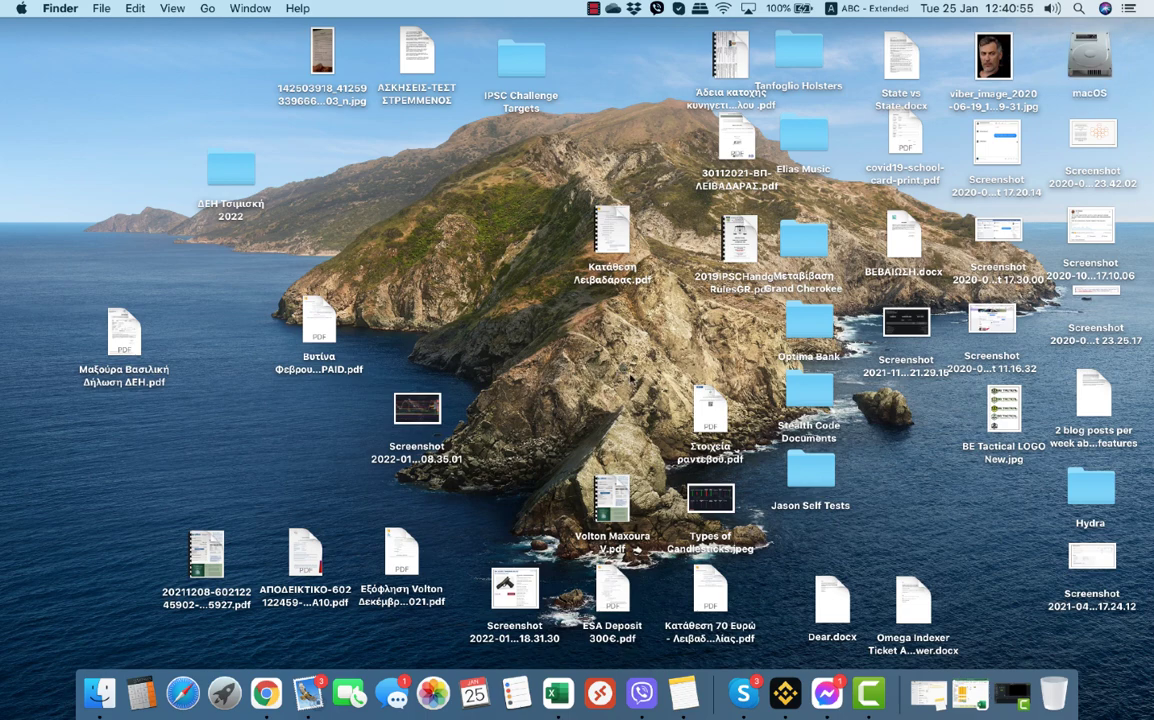
pyautogui.click(1086, 60)
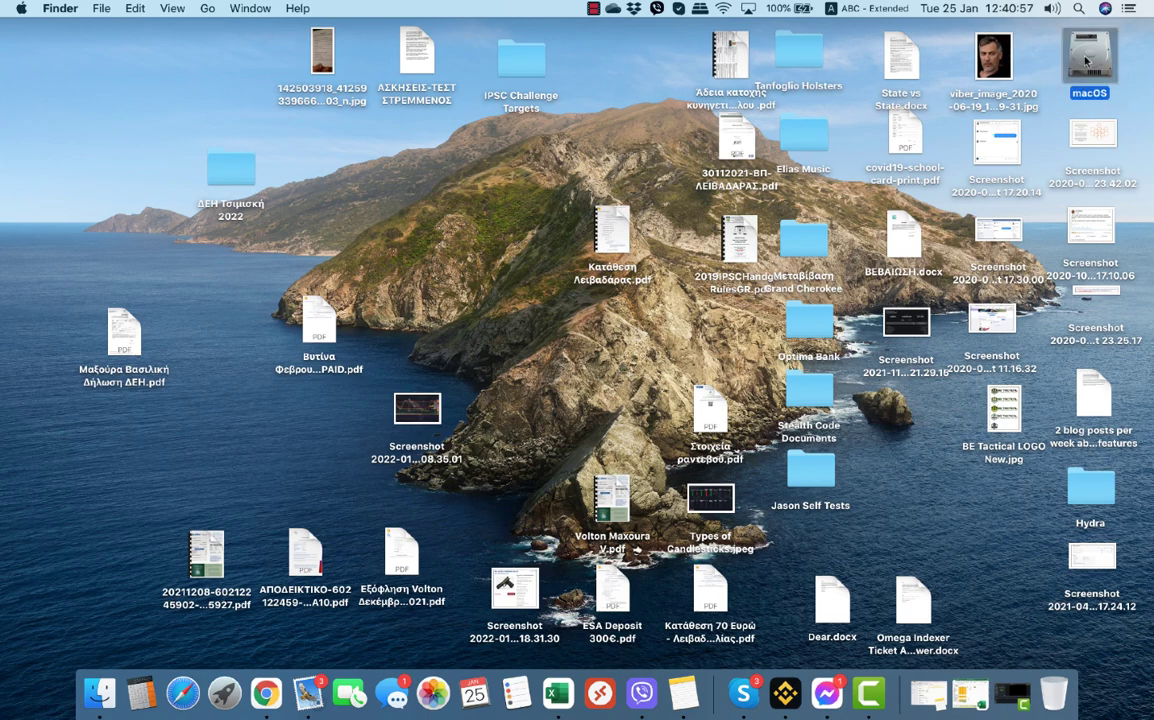
pyautogui.doubleClick(1086, 60)
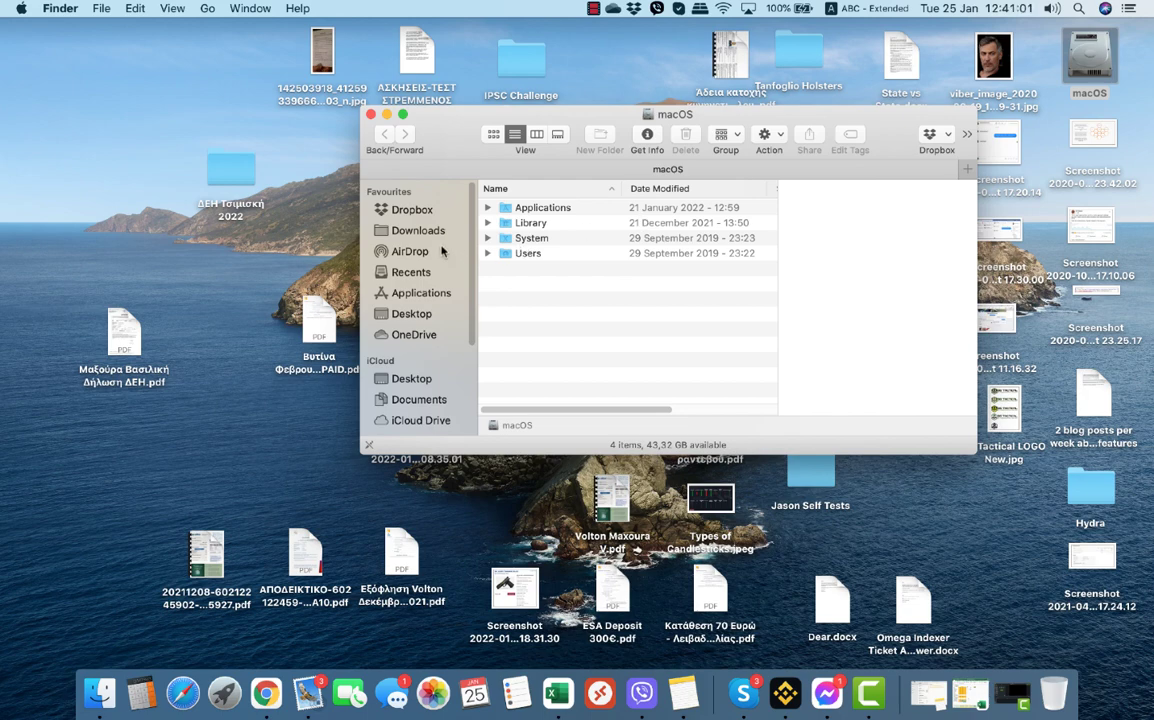
pyautogui.click(418, 292)
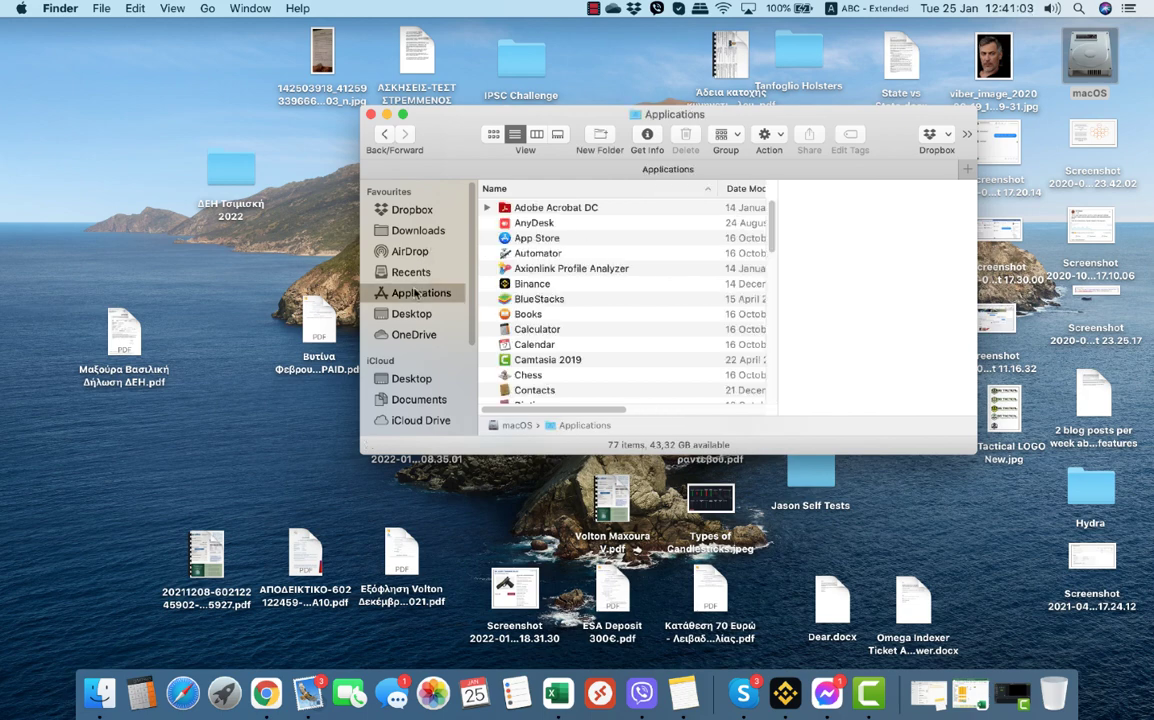
pyautogui.doubleClick(533, 270)
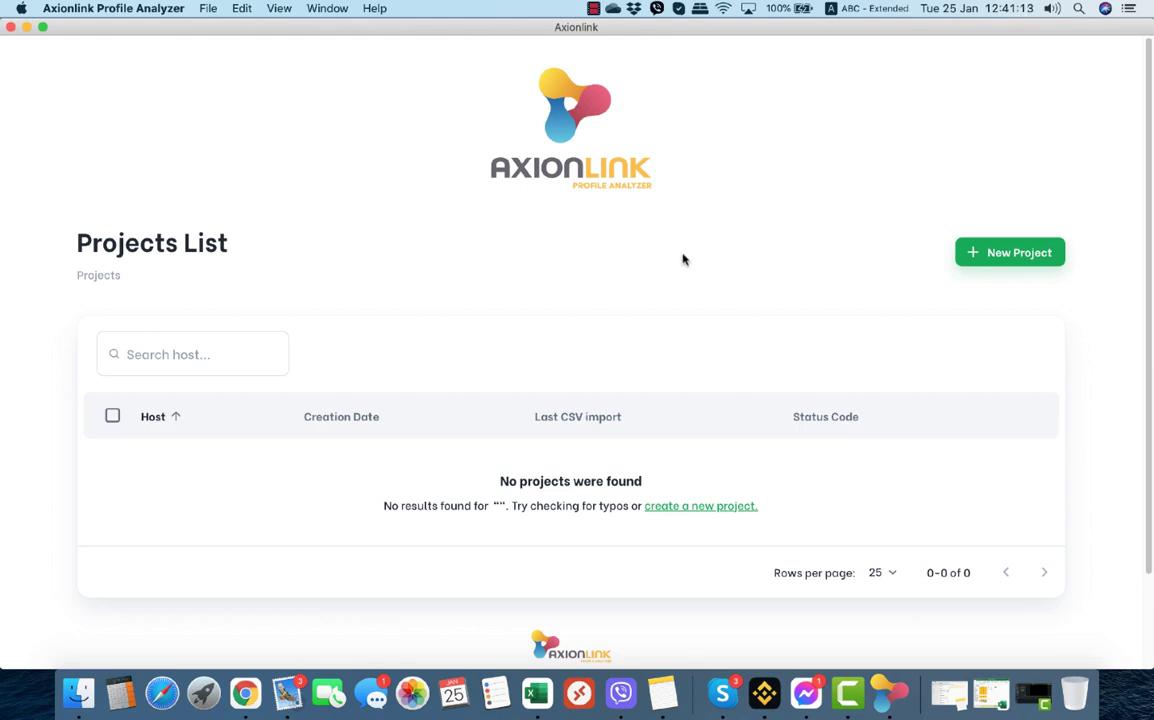
pyautogui.click(983, 252)
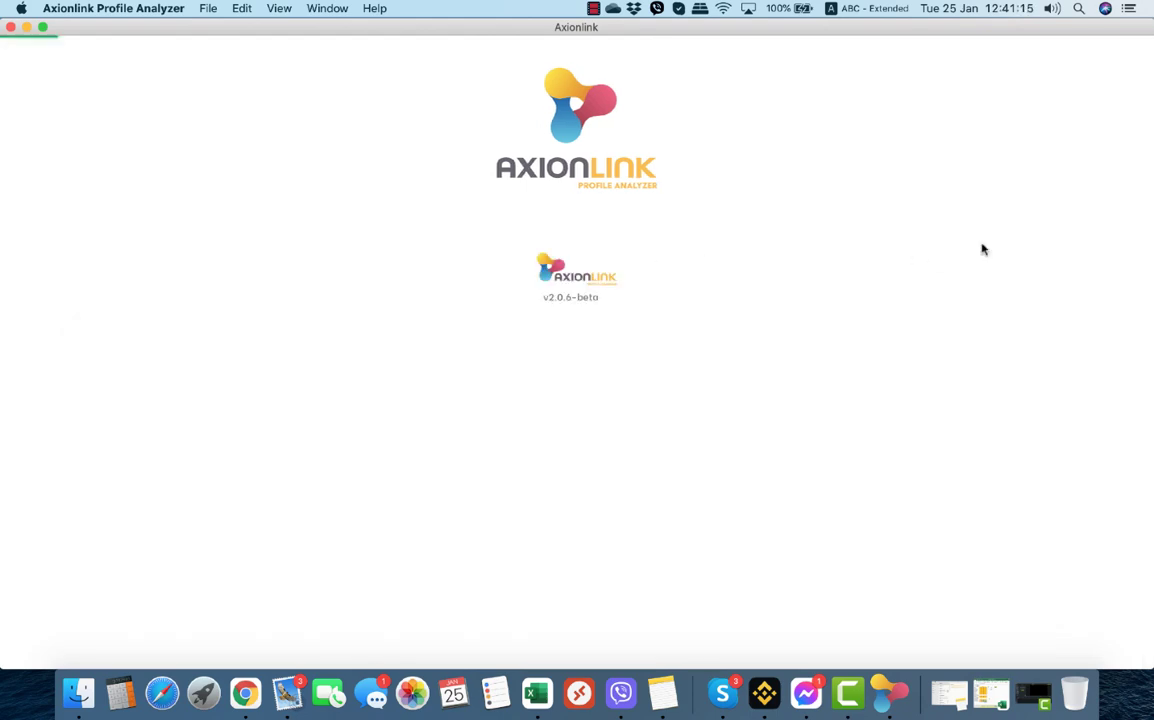
pyautogui.click(239, 367)
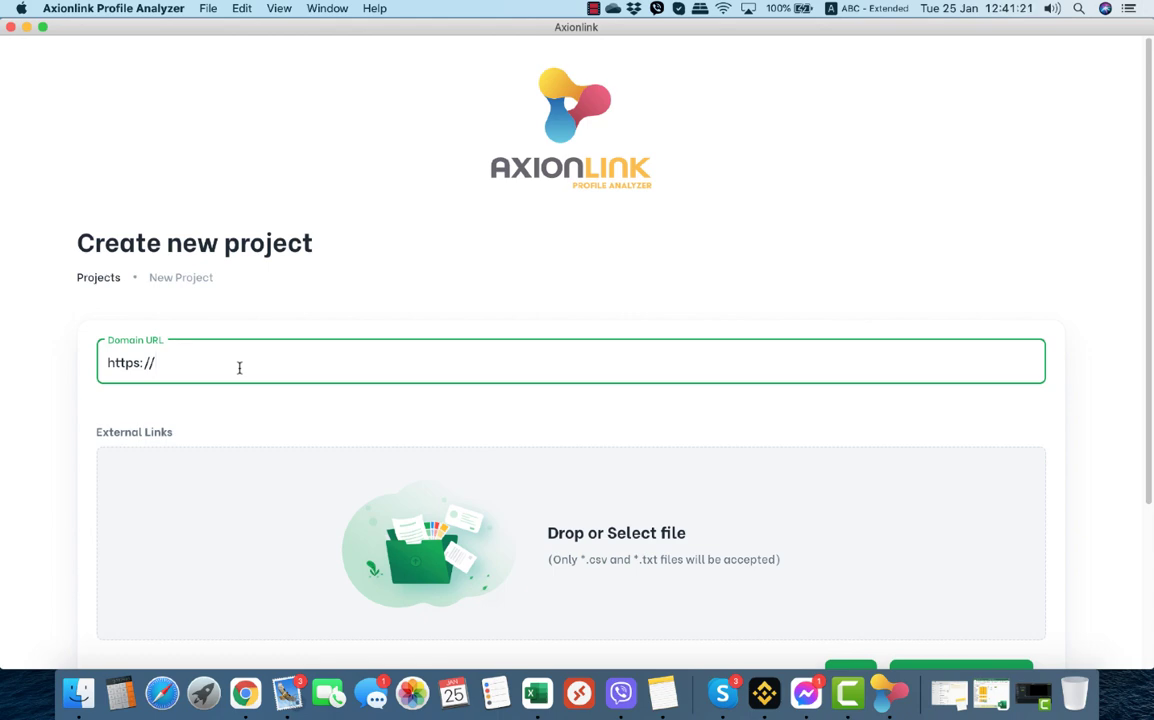
pyautogui.write('km-boutique.com')
pyautogui.click(355, 402)
pyautogui.scroll(-1, 355, 402)
pyautogui.scroll(-3, 355, 402)
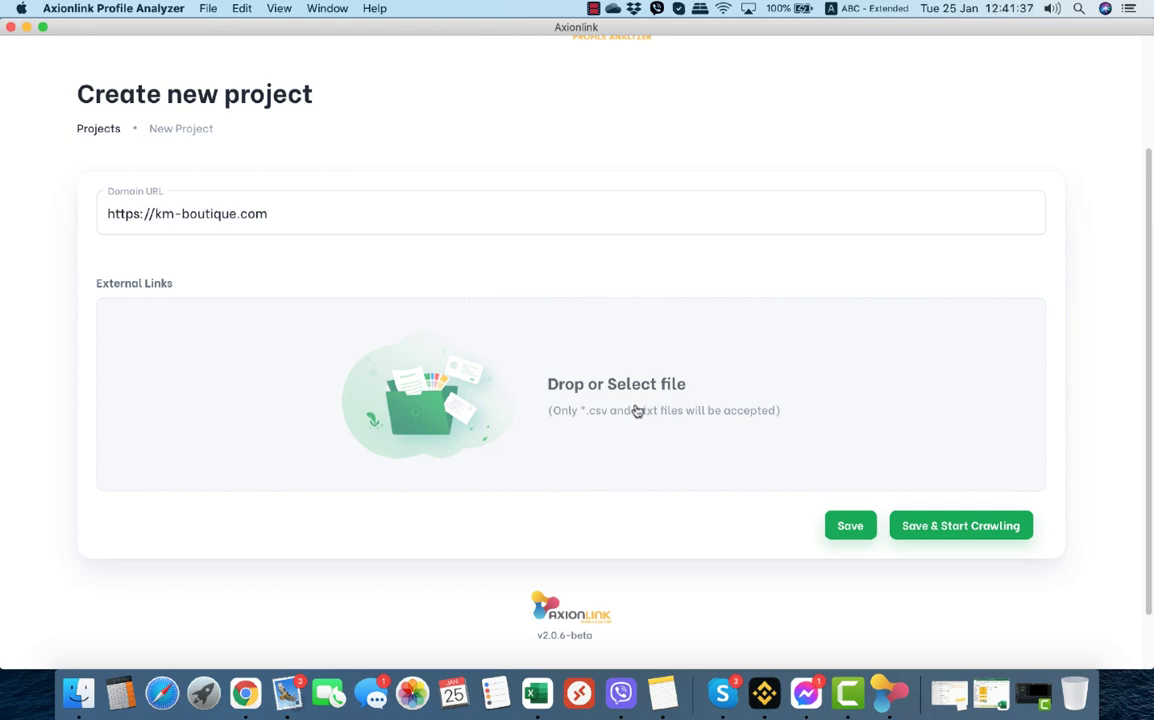
pyautogui.scroll(3, 584, 536)
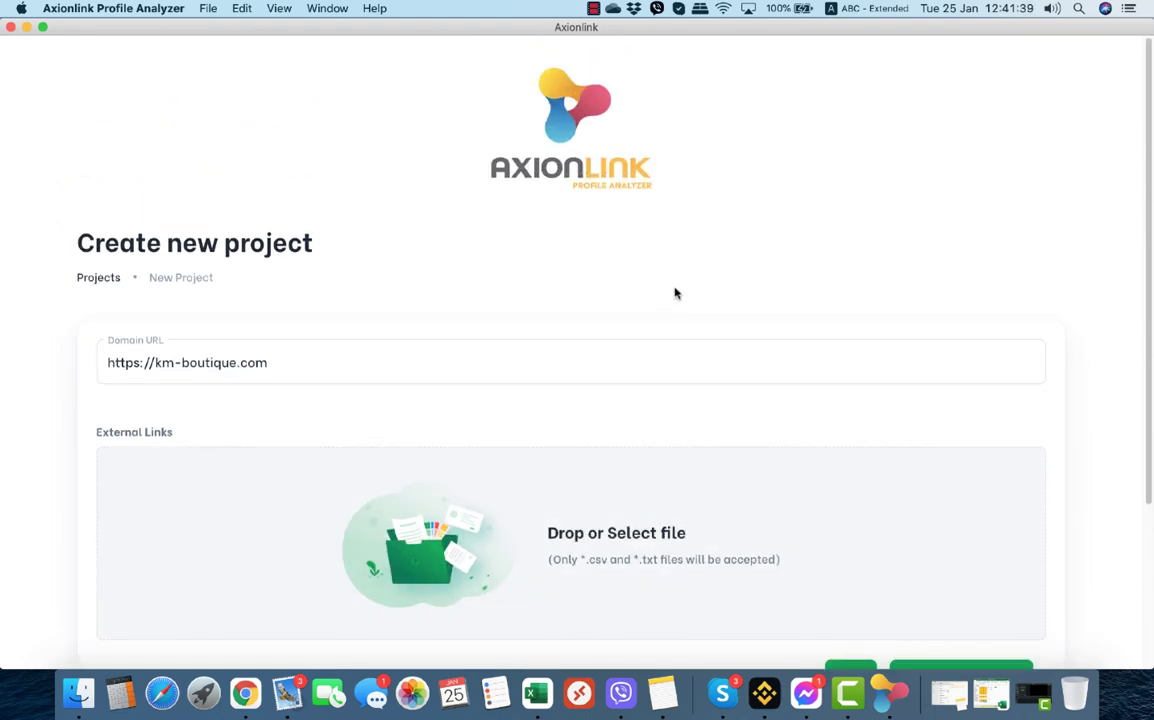
# Switch to Google Search Console in Chrome and export the latest external links of km-boutique.com as a CSV file.
pyautogui.hotkey('ctrl', 'Right')
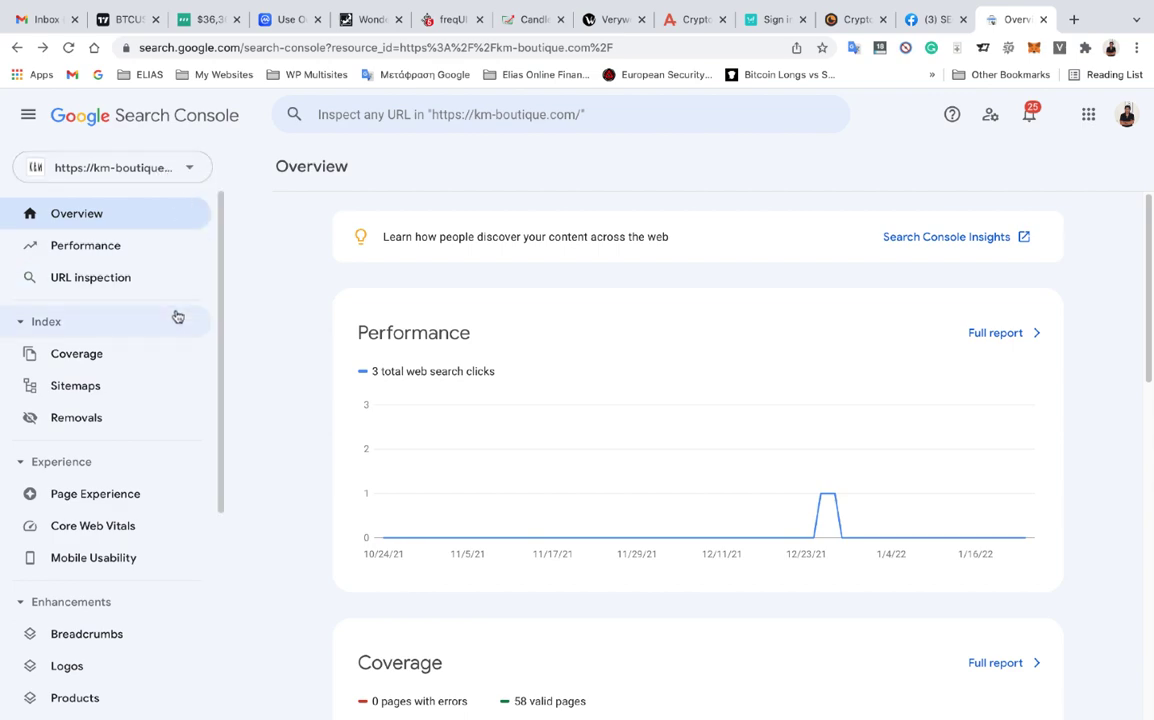
pyautogui.scroll(-3, 140, 497)
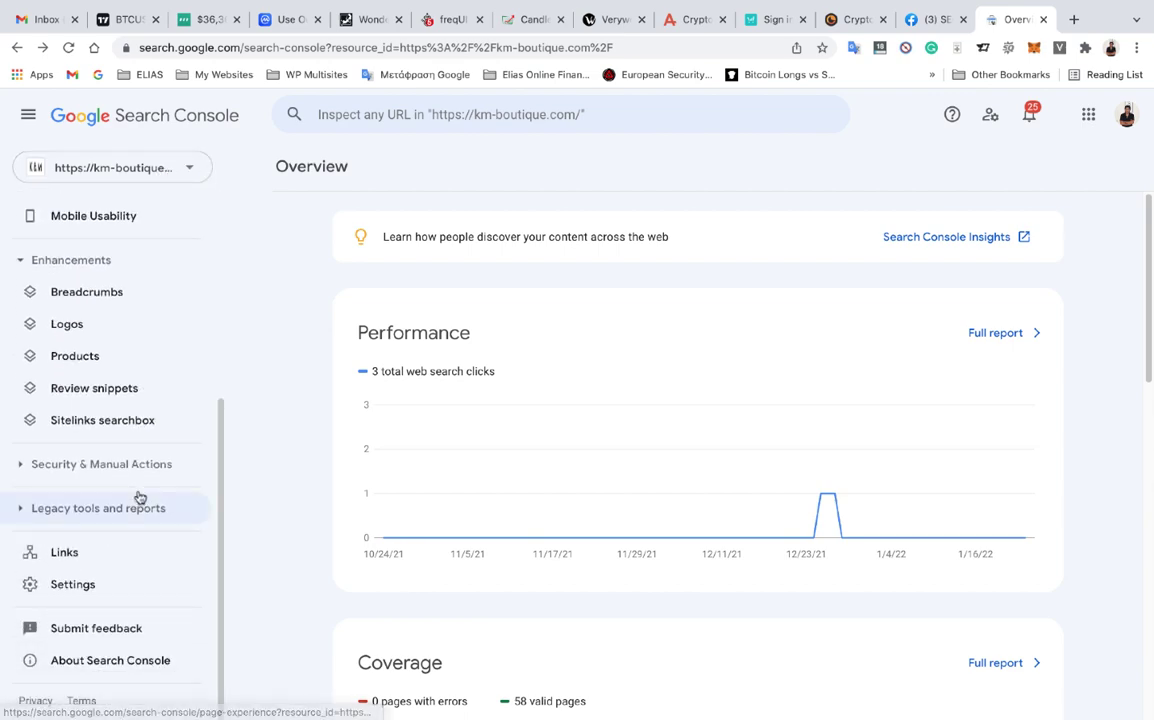
pyautogui.click(60, 556)
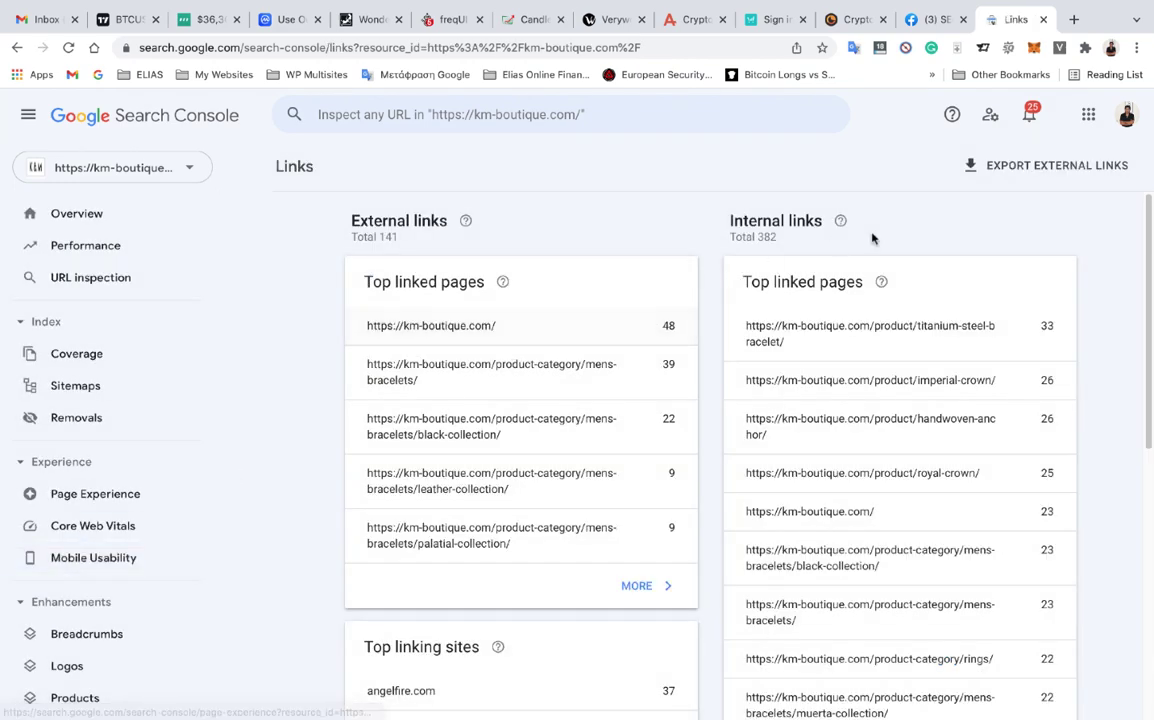
pyautogui.click(1027, 168)
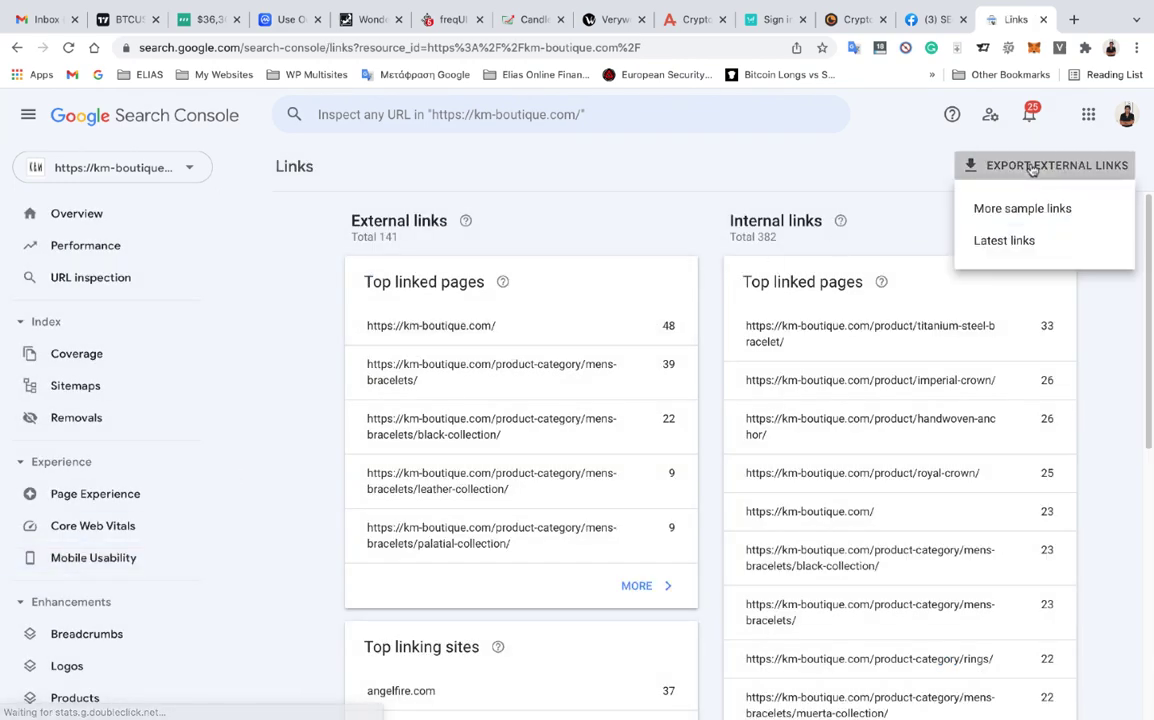
pyautogui.click(1005, 242)
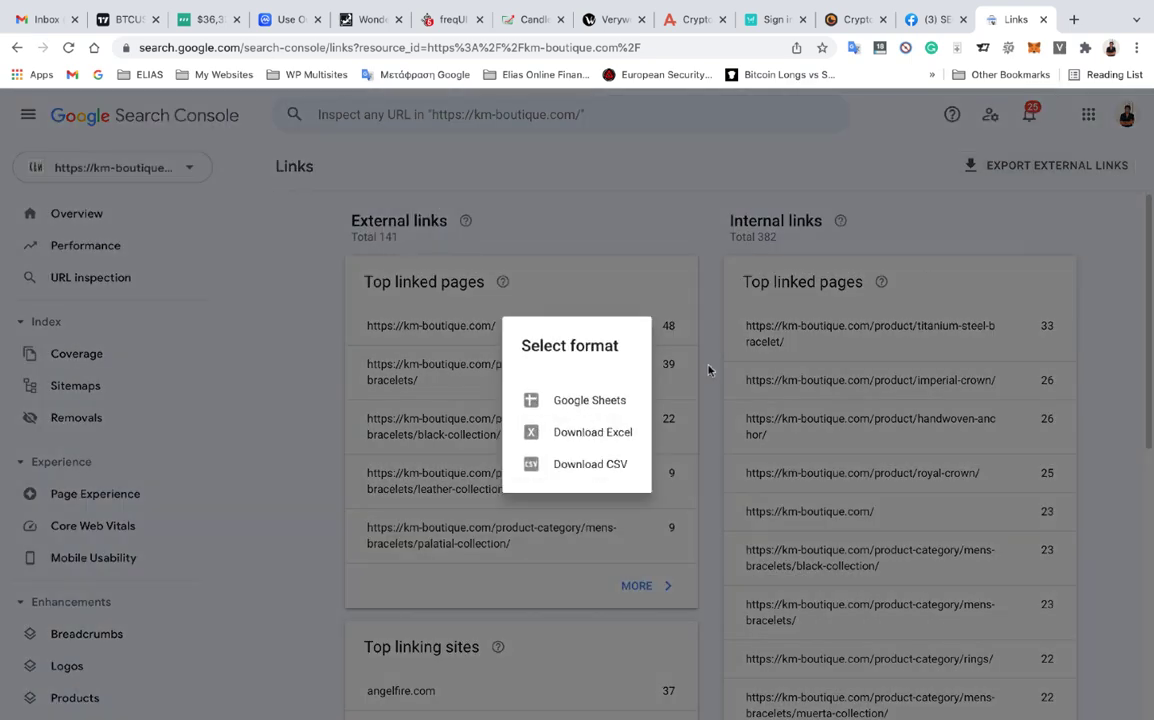
pyautogui.click(585, 465)
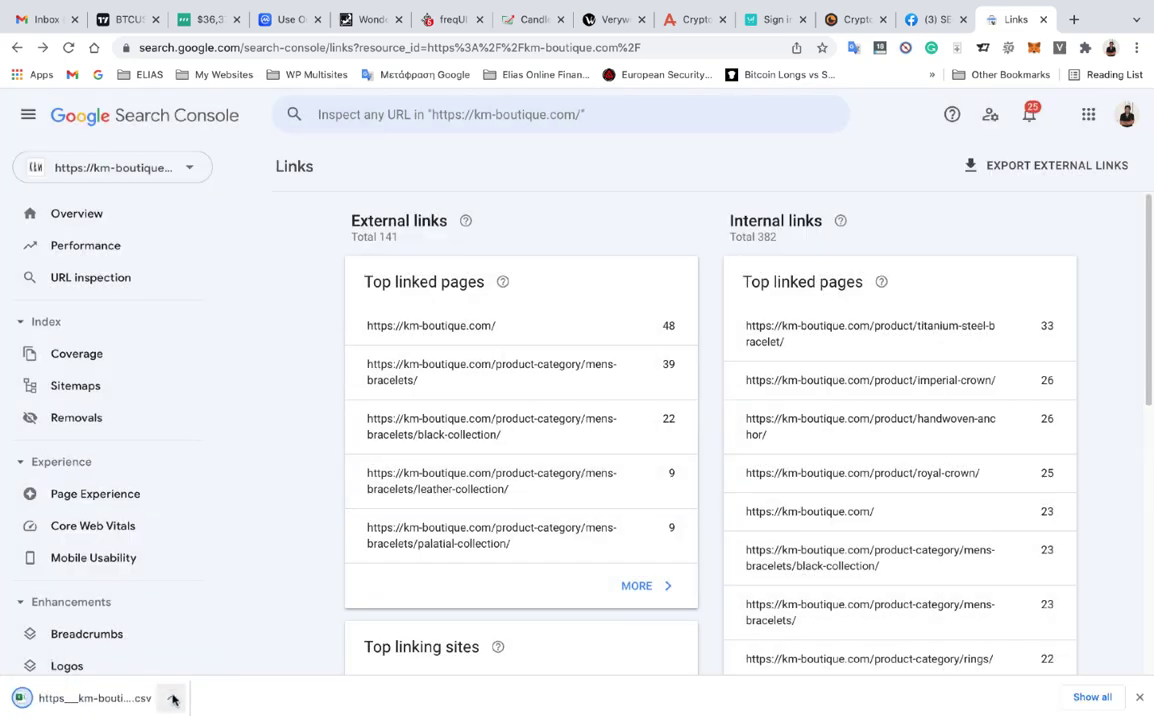
# Locate the downloaded Latest links CSV in Finder and add it as the new project's external links file.
pyautogui.click(171, 701)
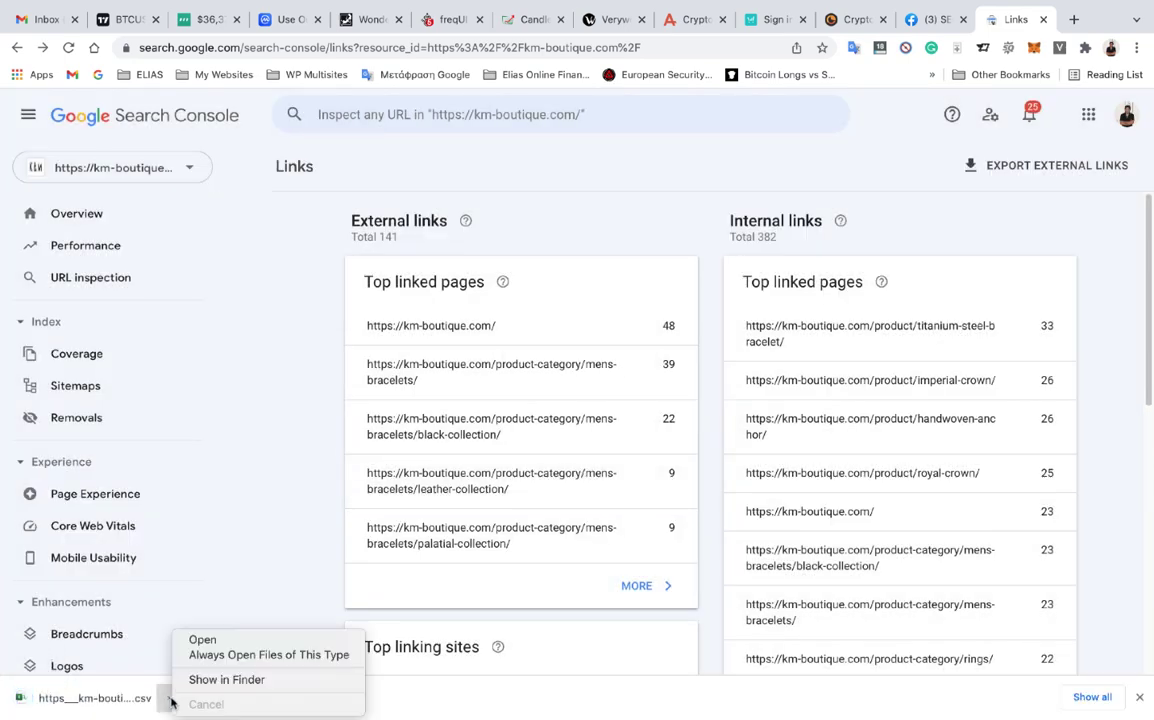
pyautogui.click(216, 680)
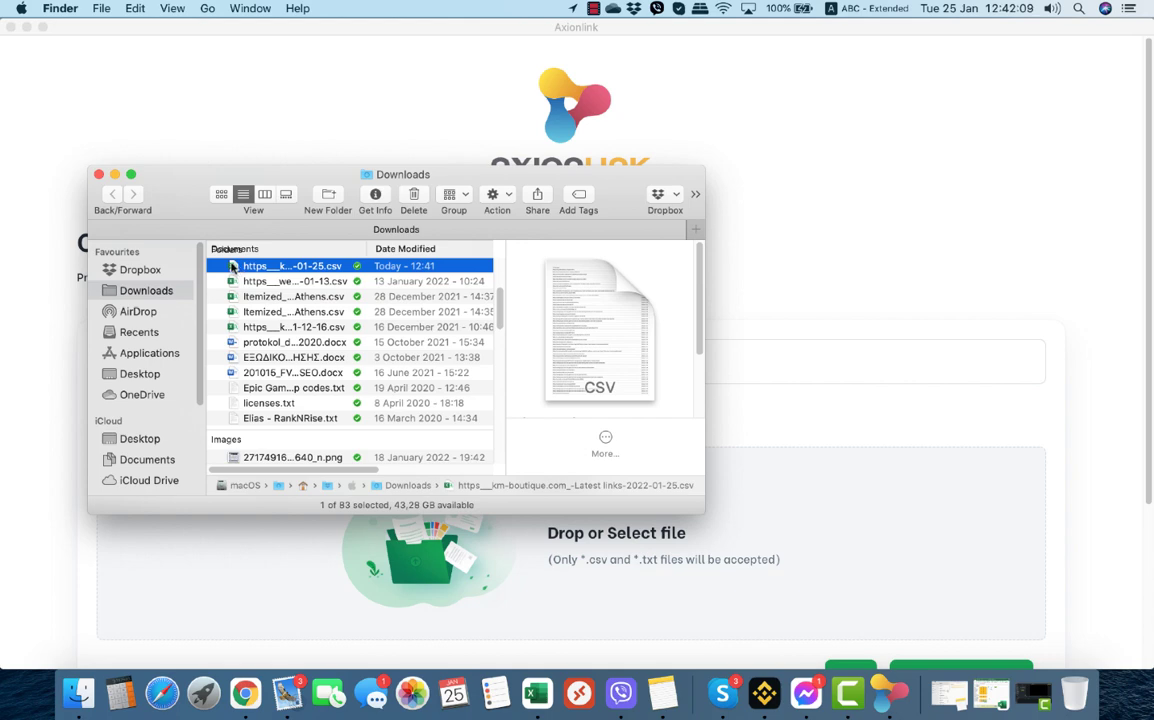
pyautogui.moveTo(232, 266); pyautogui.dragTo(566, 583)
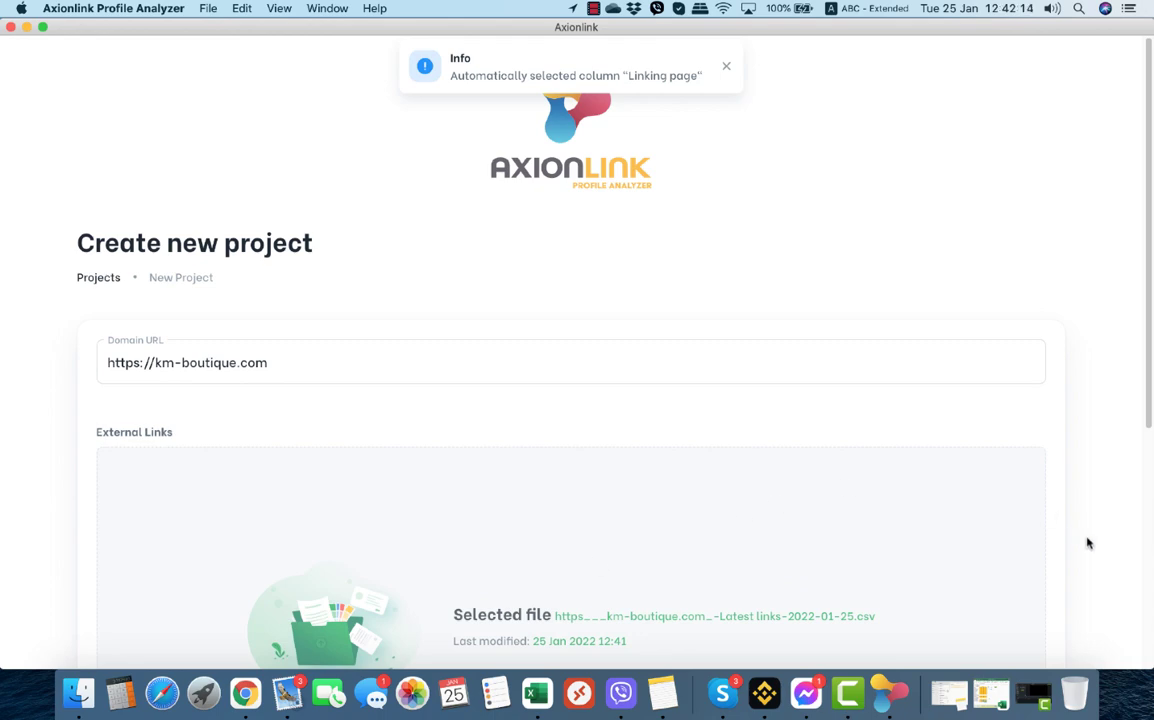
pyautogui.scroll(-2, 1088, 543)
pyautogui.scroll(-5, 1088, 543)
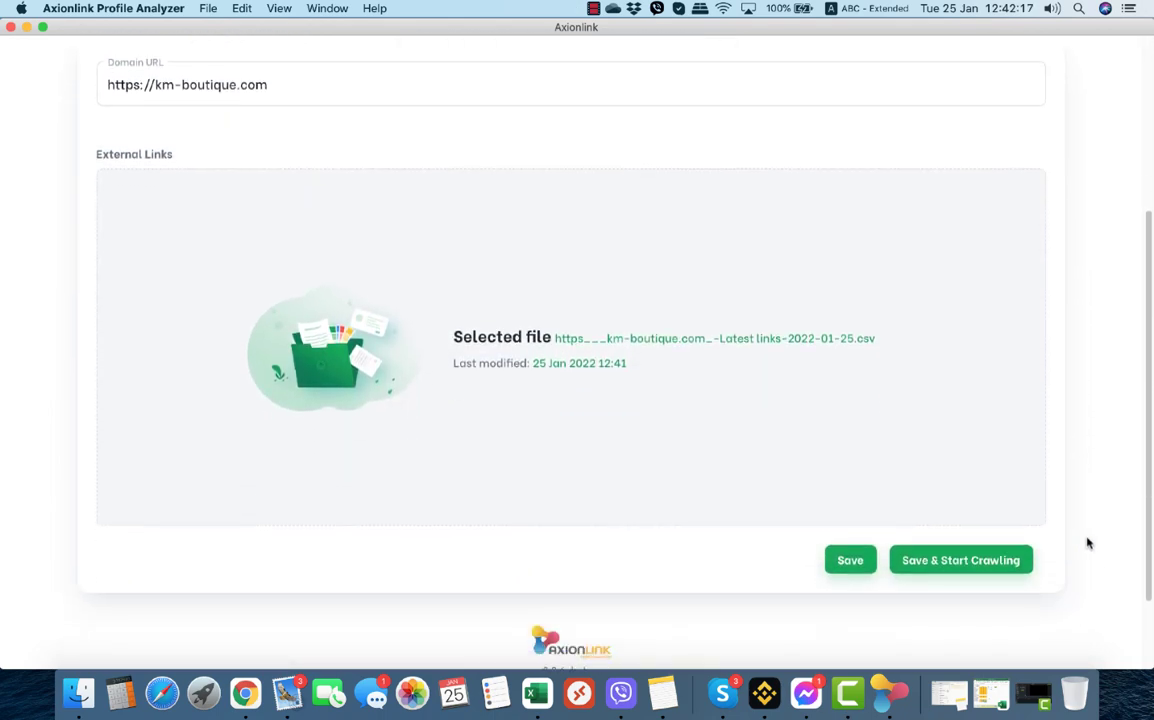
pyautogui.scroll(2, 1072, 440)
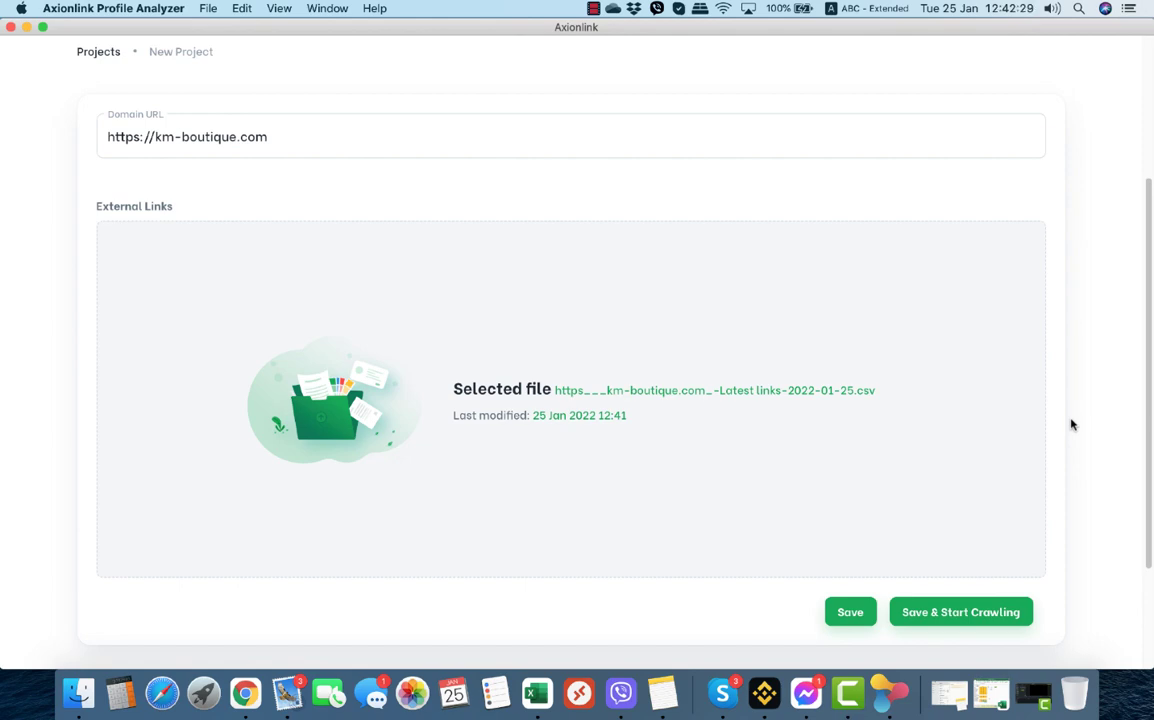
# Bring Finder to the front, close its Downloads window and minimise the Applications window.
pyautogui.click(79, 697)
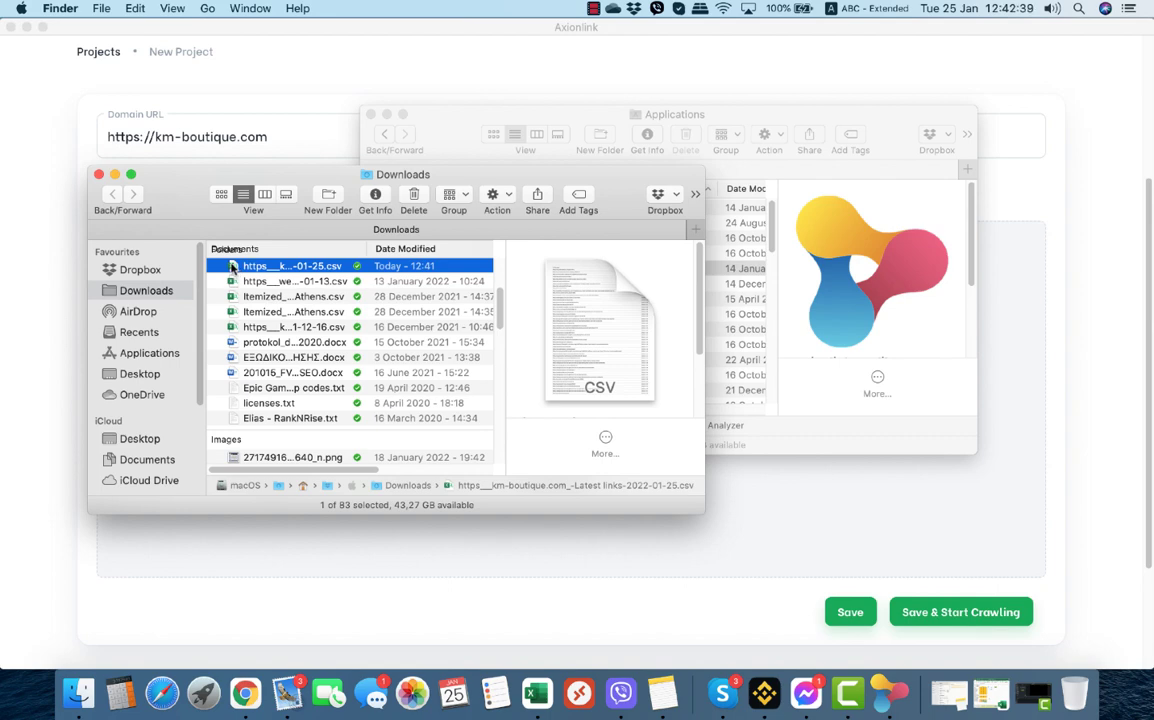
pyautogui.moveTo(232, 267)
pyautogui.mouseDown()
pyautogui.moveTo(365, 300)
pyautogui.moveTo(375, 355)
pyautogui.moveTo(470, 478)
pyautogui.moveTo(576, 556)
pyautogui.moveTo(226, 284)
pyautogui.moveTo(232, 262)
pyautogui.moveTo(233, 272)
pyautogui.mouseUp()
pyautogui.click(98, 175)
pyautogui.click(386, 114)
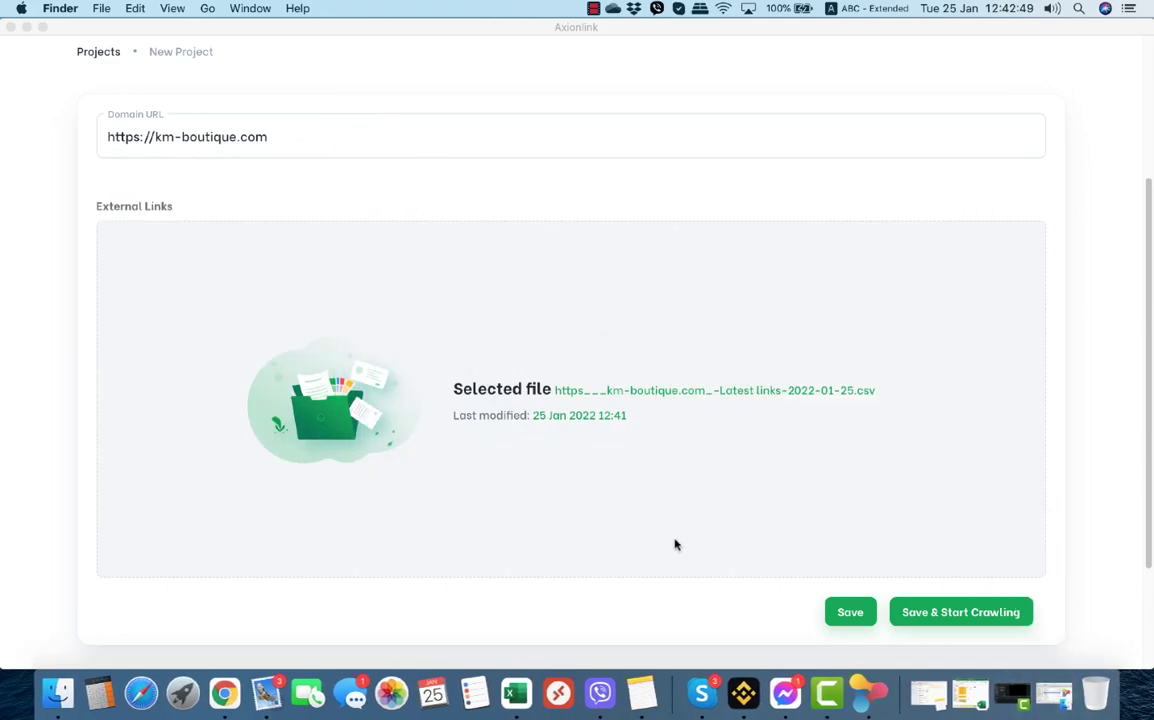
# Save the km-boutique.com project and start crawling its external links.
pyautogui.scroll(-2, 695, 628)
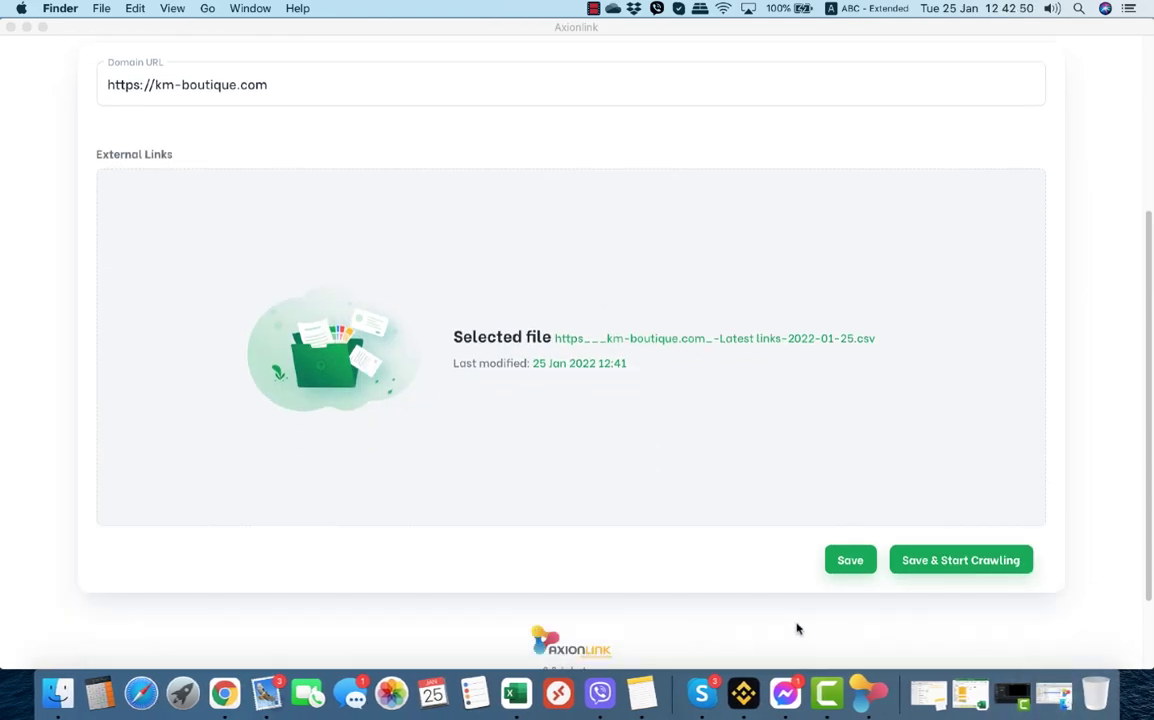
pyautogui.click(957, 563)
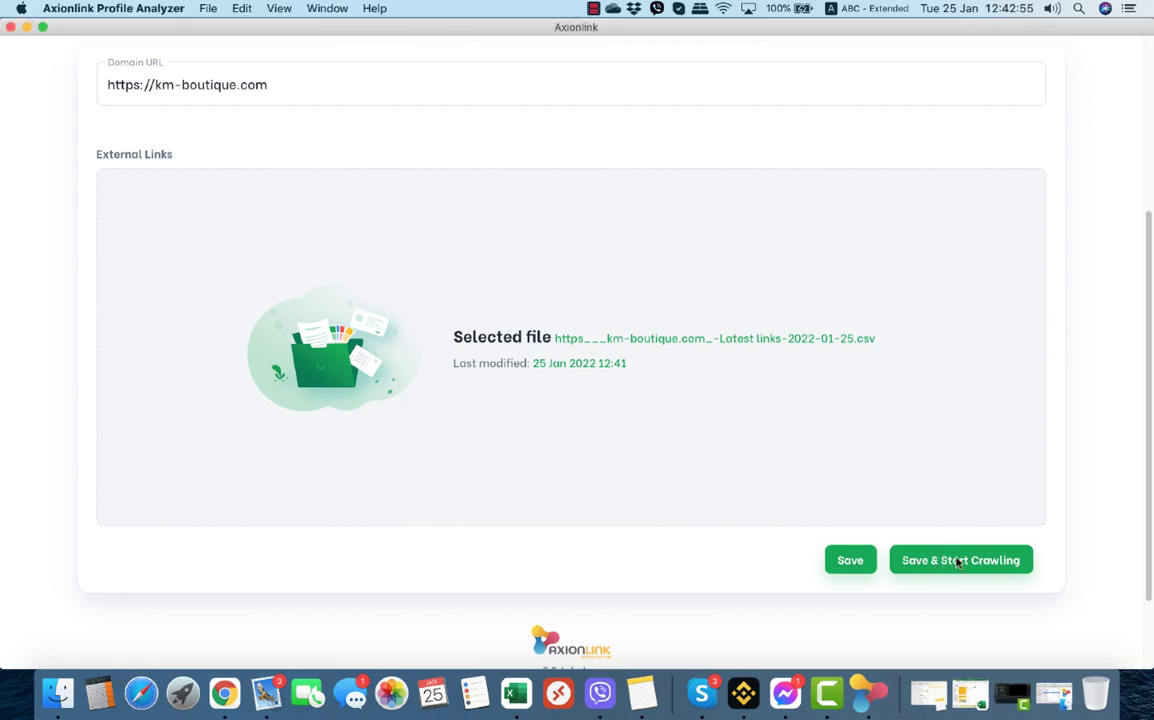
pyautogui.click(946, 560)
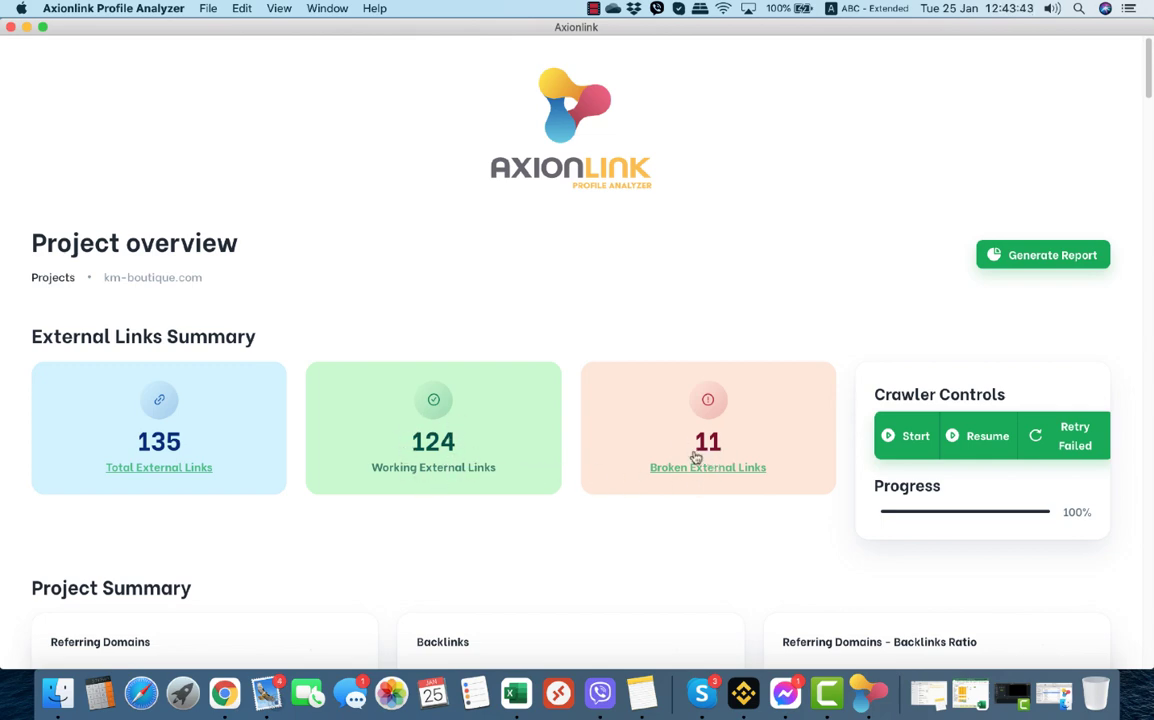
# Skim the whole project overview, from the external links summary through the keyword cloud to the per-backlink metrics.
pyautogui.scroll(-3, 677, 554)
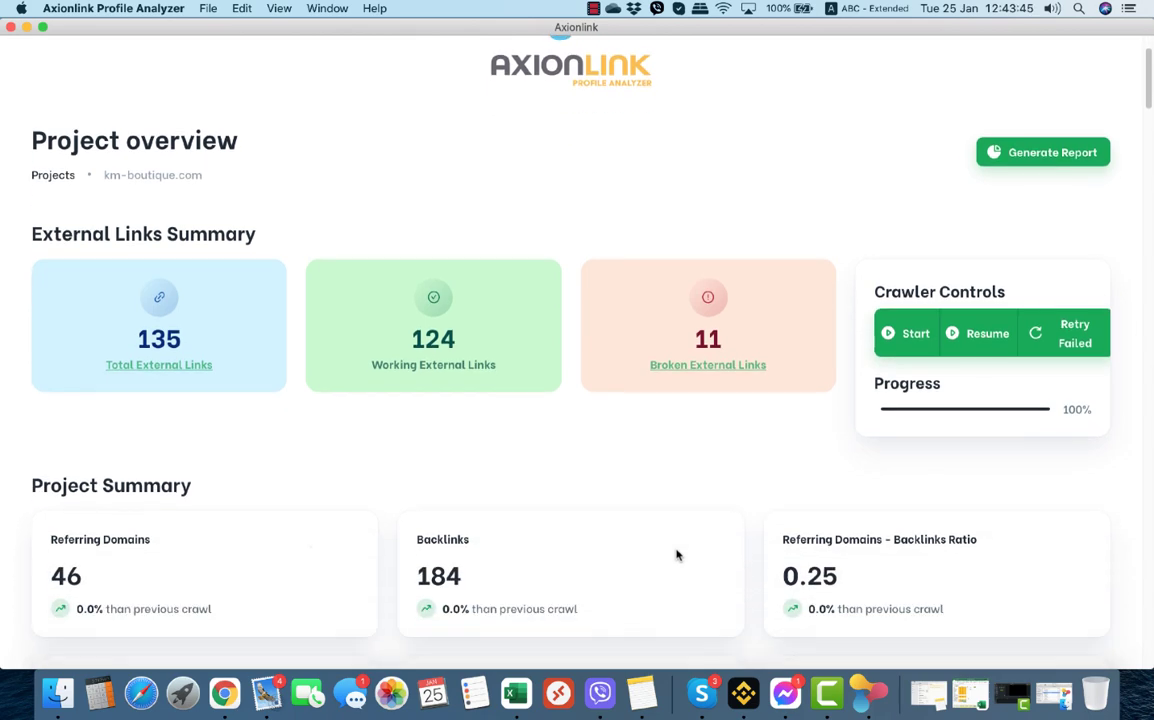
pyautogui.scroll(-3, 677, 554)
pyautogui.scroll(-1, 677, 554)
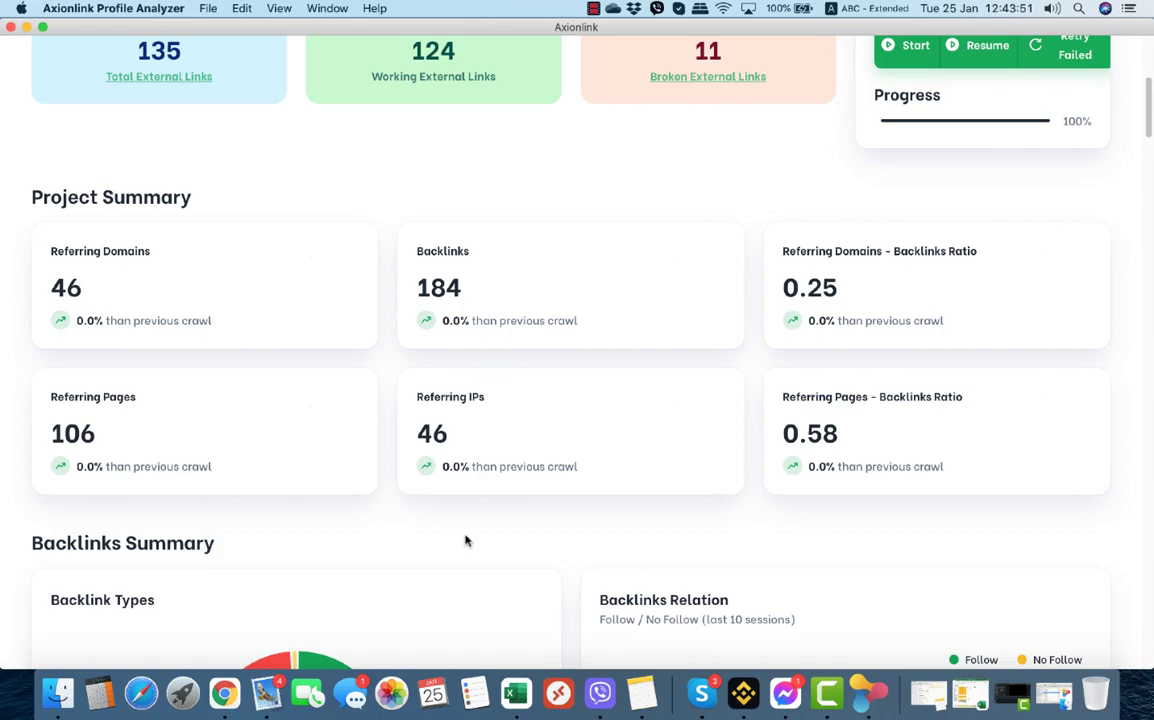
pyautogui.scroll(-20, 465, 540)
pyautogui.scroll(-17, 465, 540)
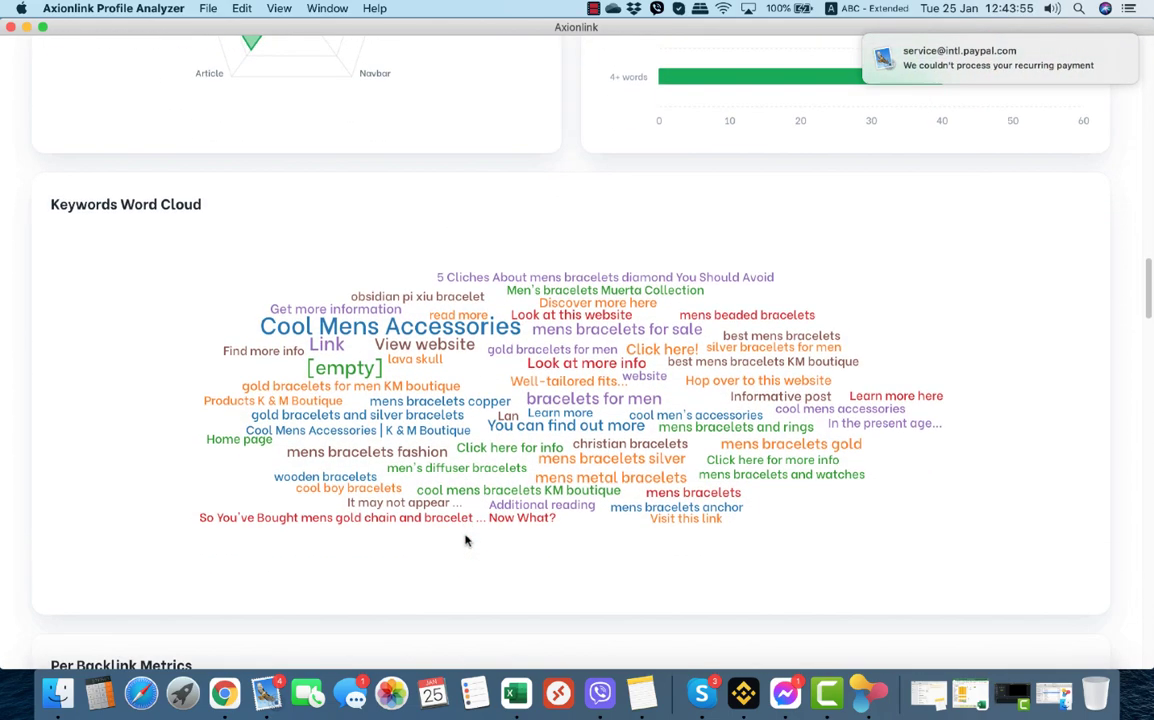
pyautogui.scroll(-20, 465, 540)
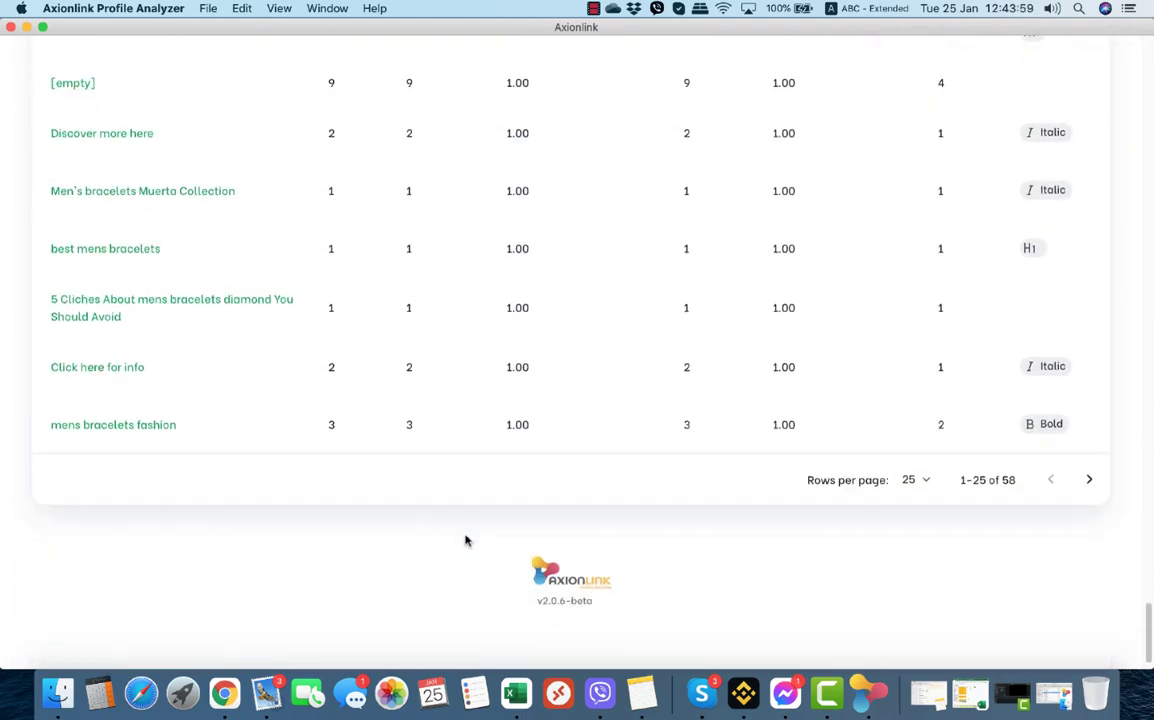
pyautogui.scroll(-7, 465, 540)
pyautogui.scroll(20, 465, 540)
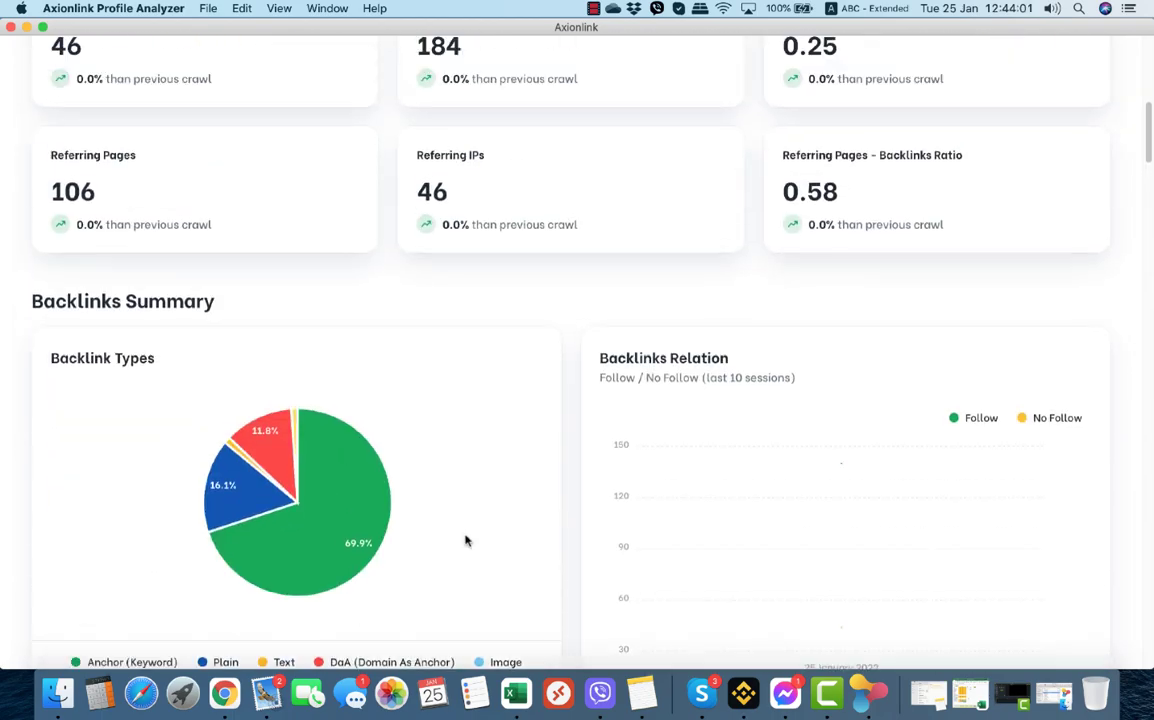
# Examine the external links summary and the project summary figures for referring domains, backlinks, pages and IPs.
pyautogui.scroll(3, 465, 535)
pyautogui.scroll(-4, 465, 535)
pyautogui.scroll(3, 465, 538)
pyautogui.scroll(-3, 465, 540)
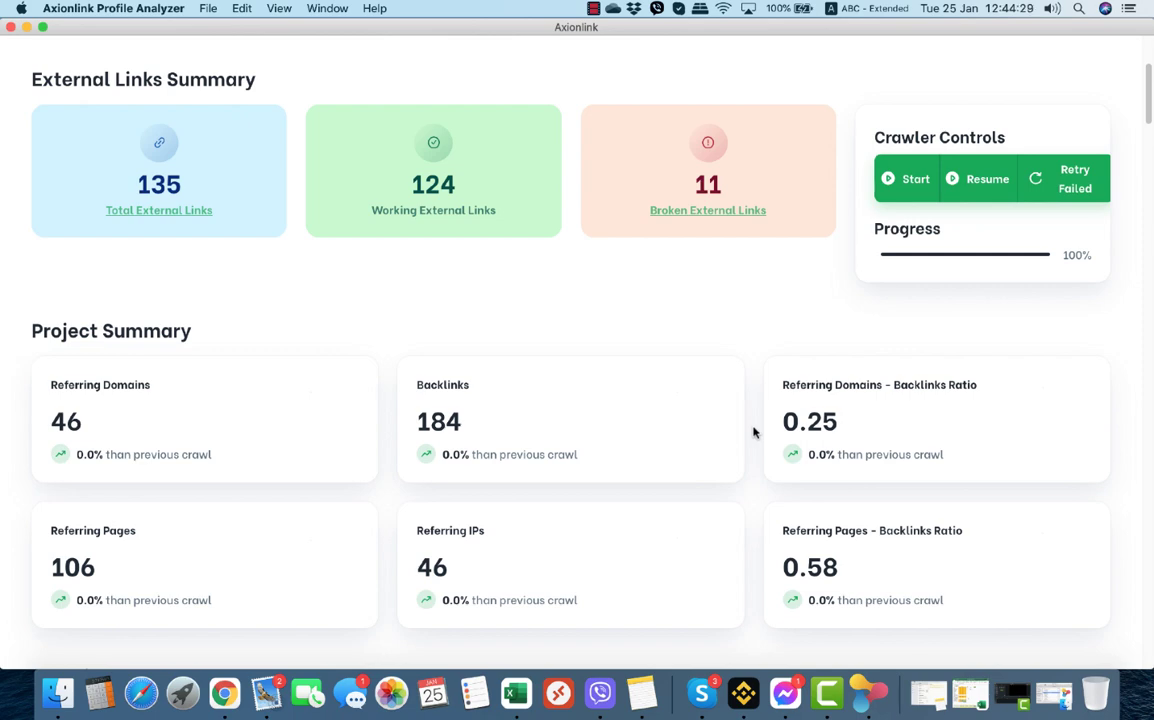
pyautogui.scroll(-3, 754, 432)
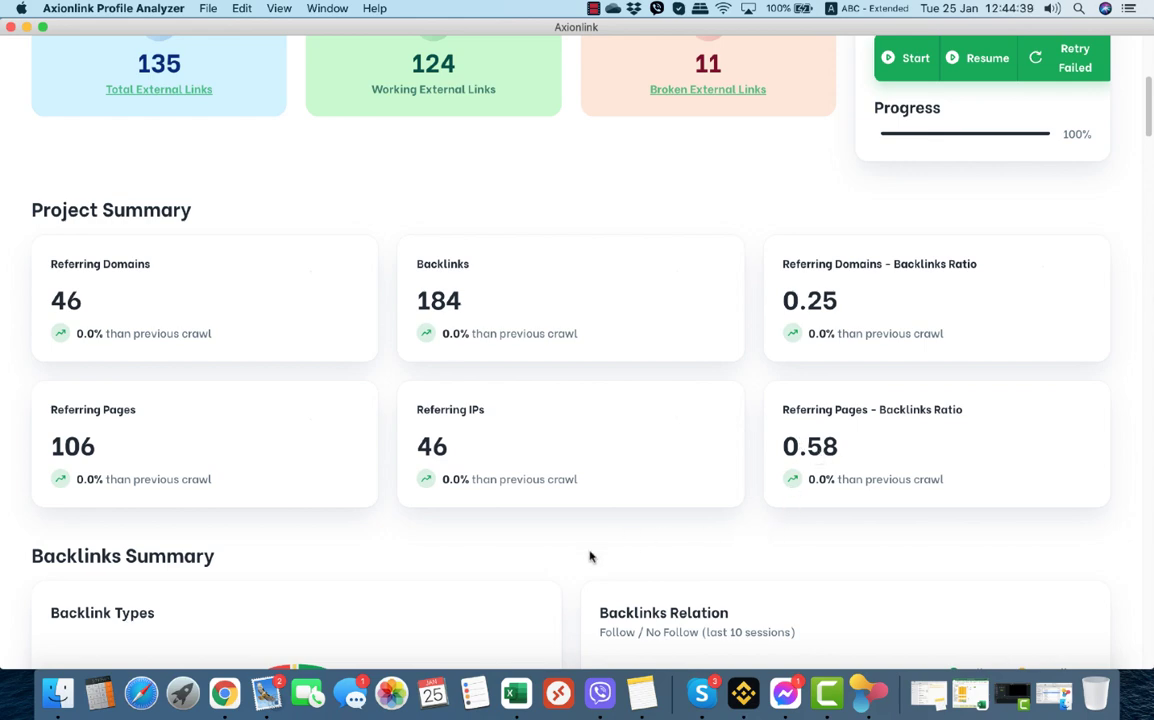
# Inspect the slices of the Backlink Types chart and the follow/no-follow values in the Backlinks Relation chart.
pyautogui.scroll(-5, 582, 566)
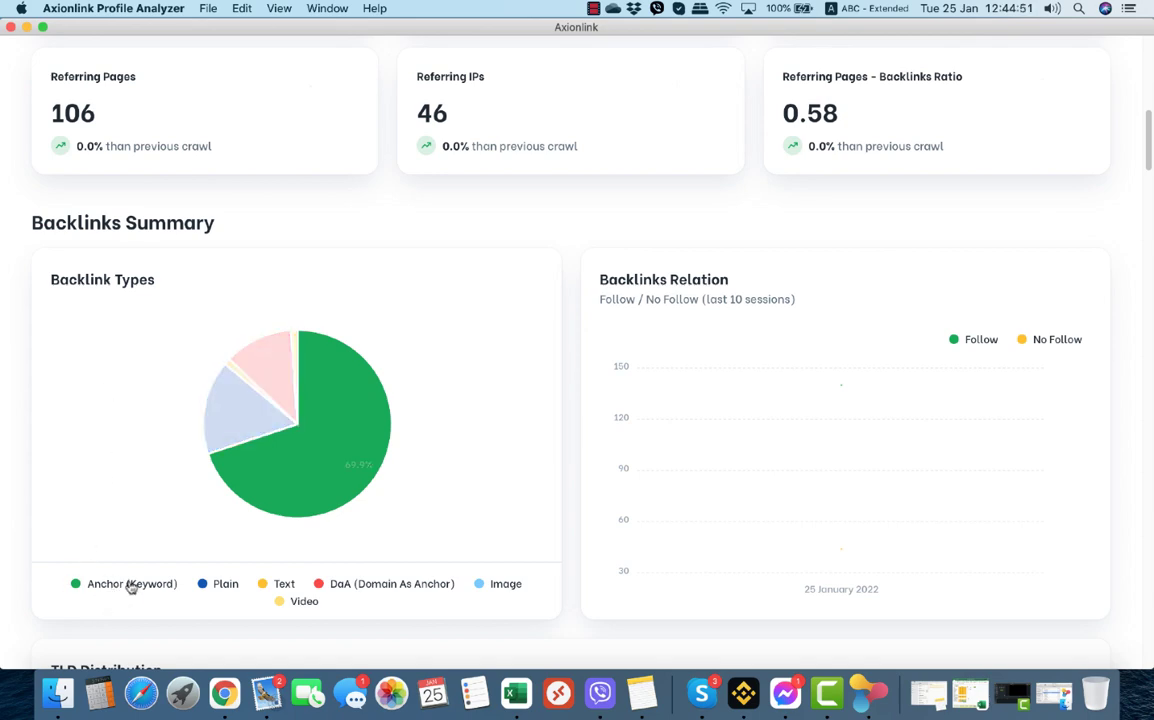
pyautogui.moveTo(335, 458)
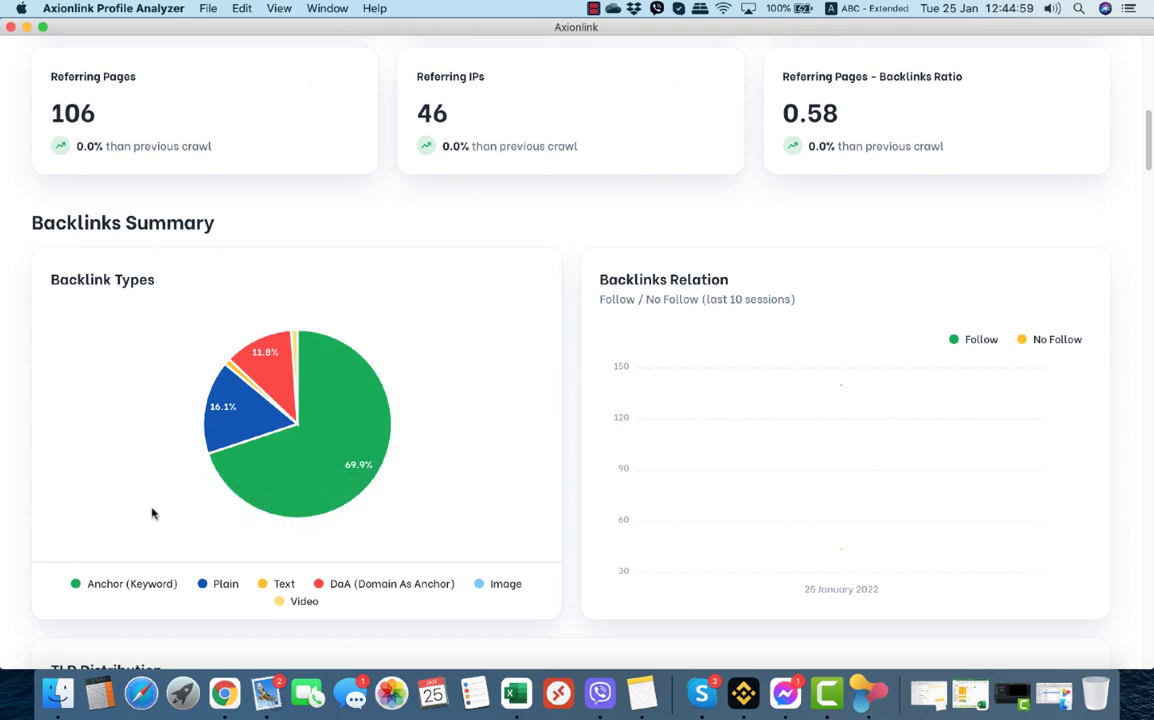
pyautogui.moveTo(212, 425)
pyautogui.moveTo(276, 350)
pyautogui.moveTo(825, 507)
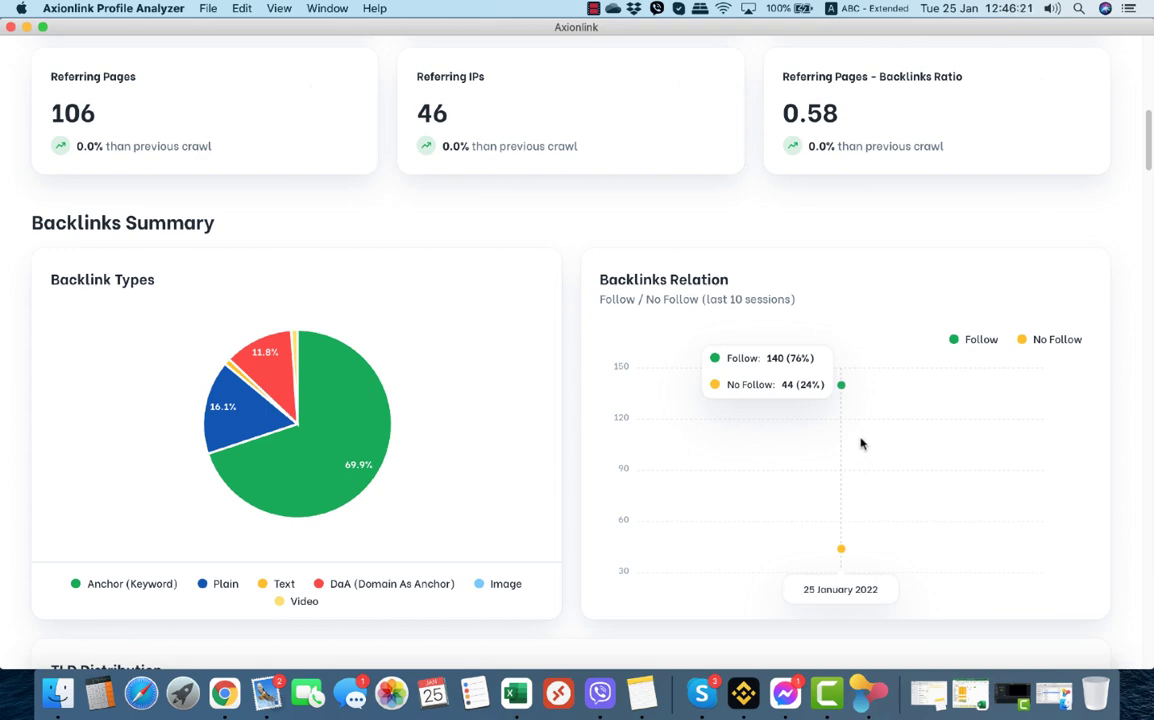
# Inspect the TLD Distribution chart, checking the backlink figures for the .com, .id and other domain blocks.
pyautogui.scroll(-10, 586, 505)
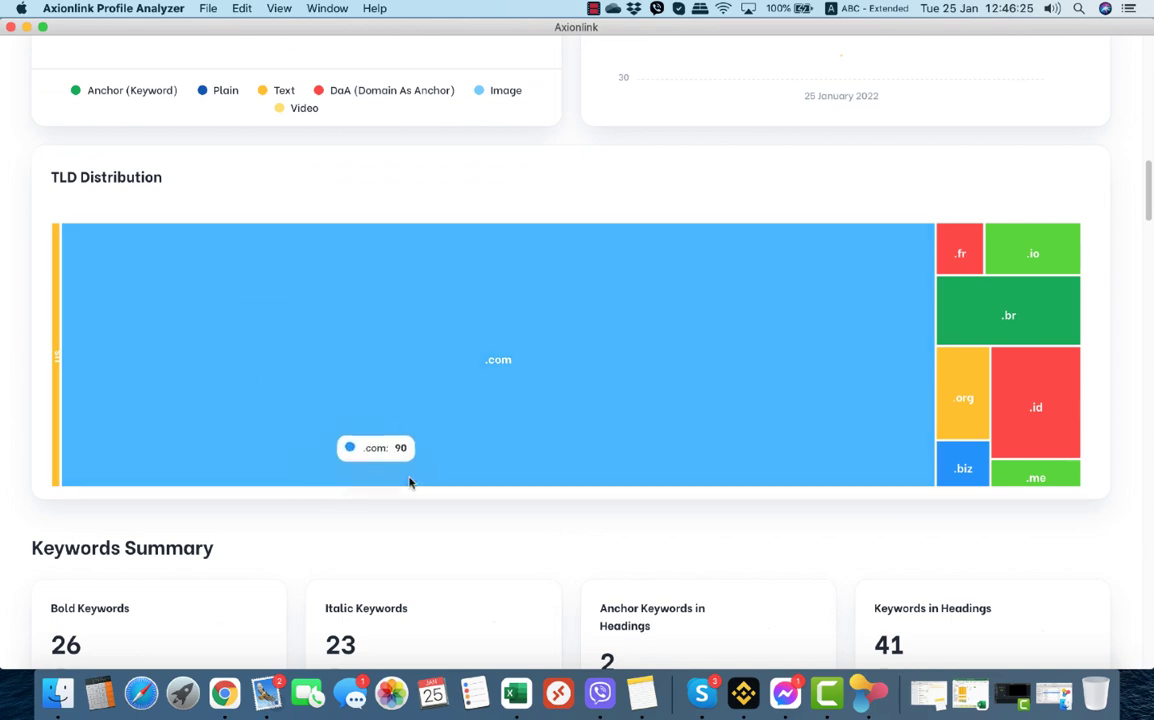
pyautogui.moveTo(523, 343)
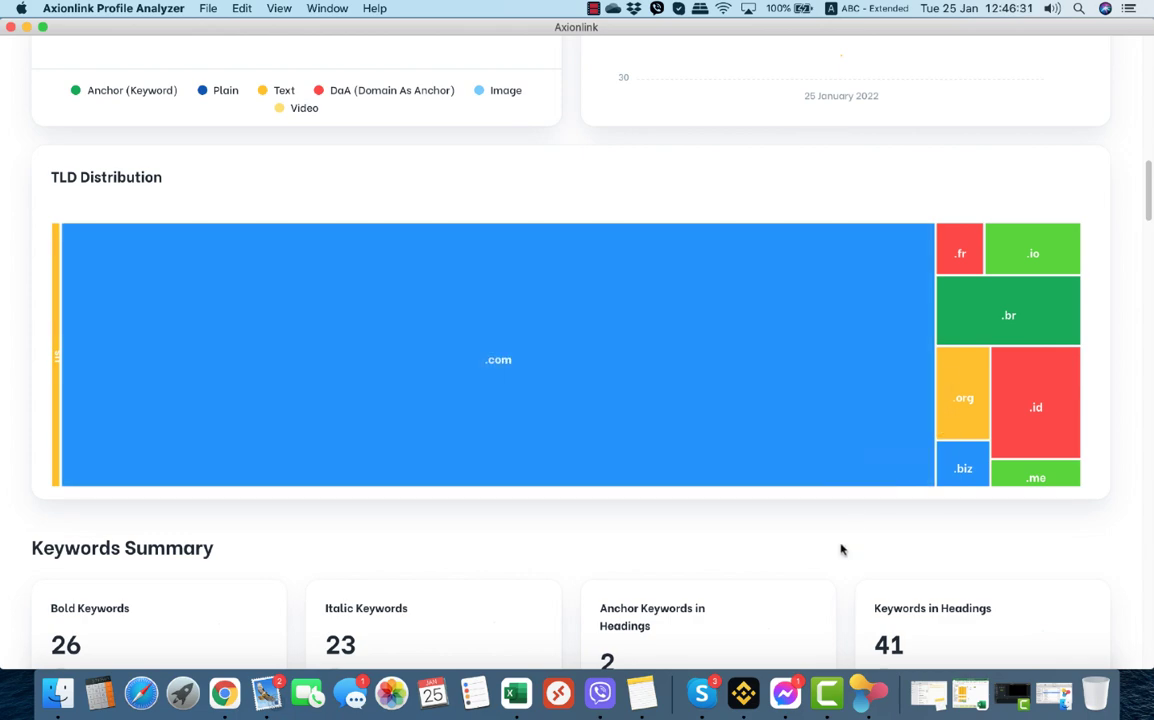
pyautogui.moveTo(1022, 418)
pyautogui.scroll(-2, 1022, 418)
pyautogui.scroll(2, 1023, 415)
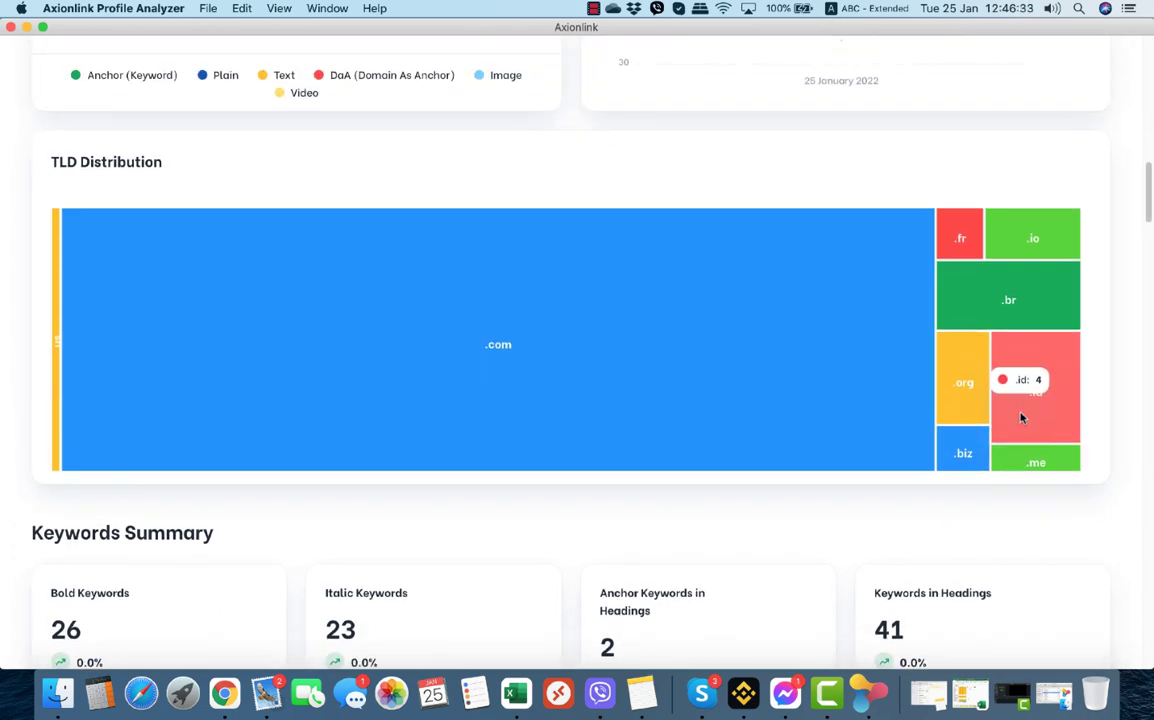
pyautogui.moveTo(985, 375)
pyautogui.moveTo(998, 326)
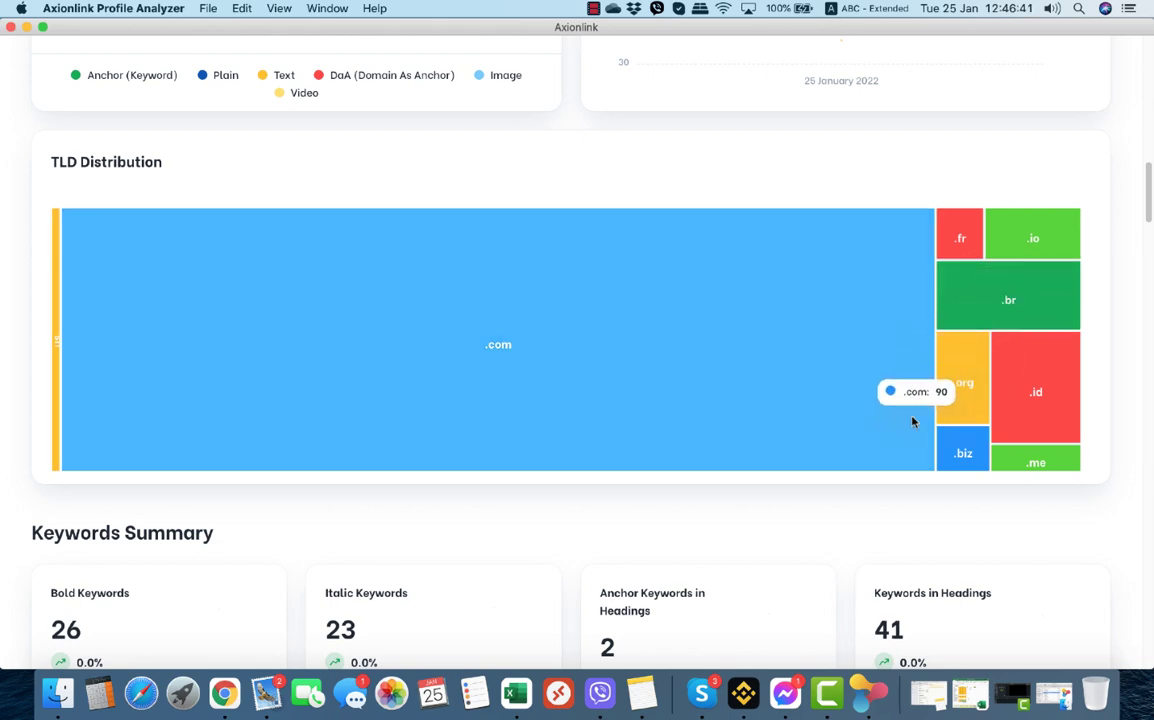
# Review the Keywords Summary figures and the Keywords Positioning and Keywords Length charts.
pyautogui.scroll(-5, 572, 585)
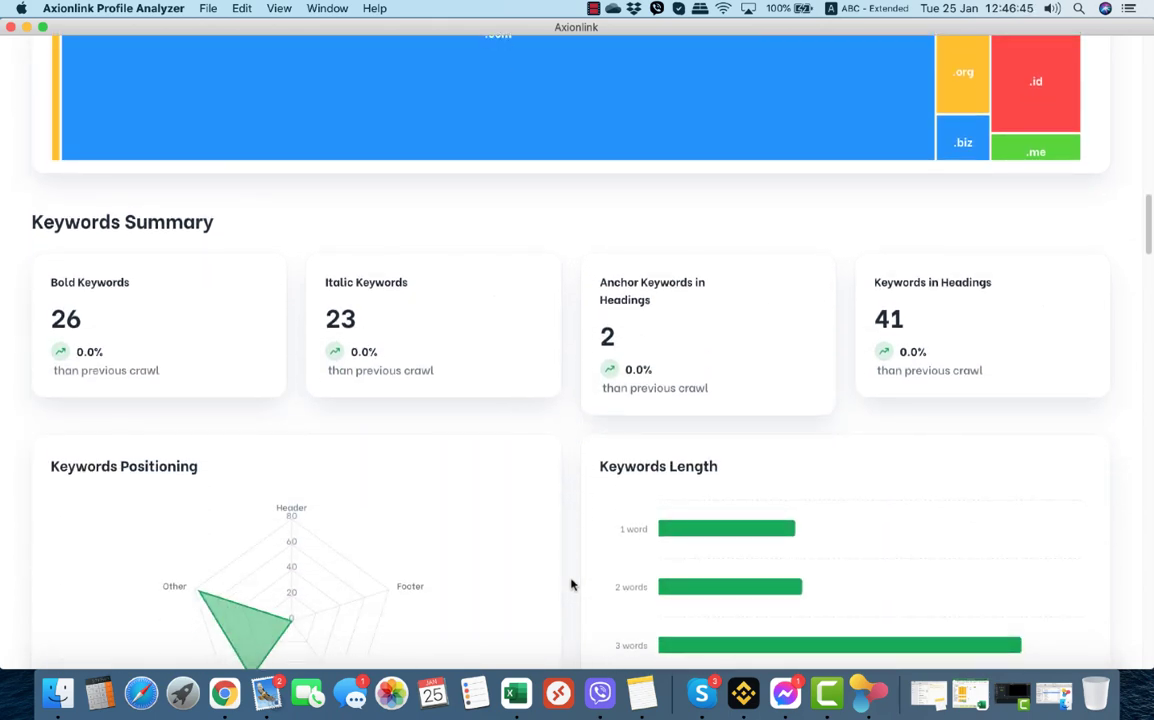
pyautogui.scroll(-1, 572, 585)
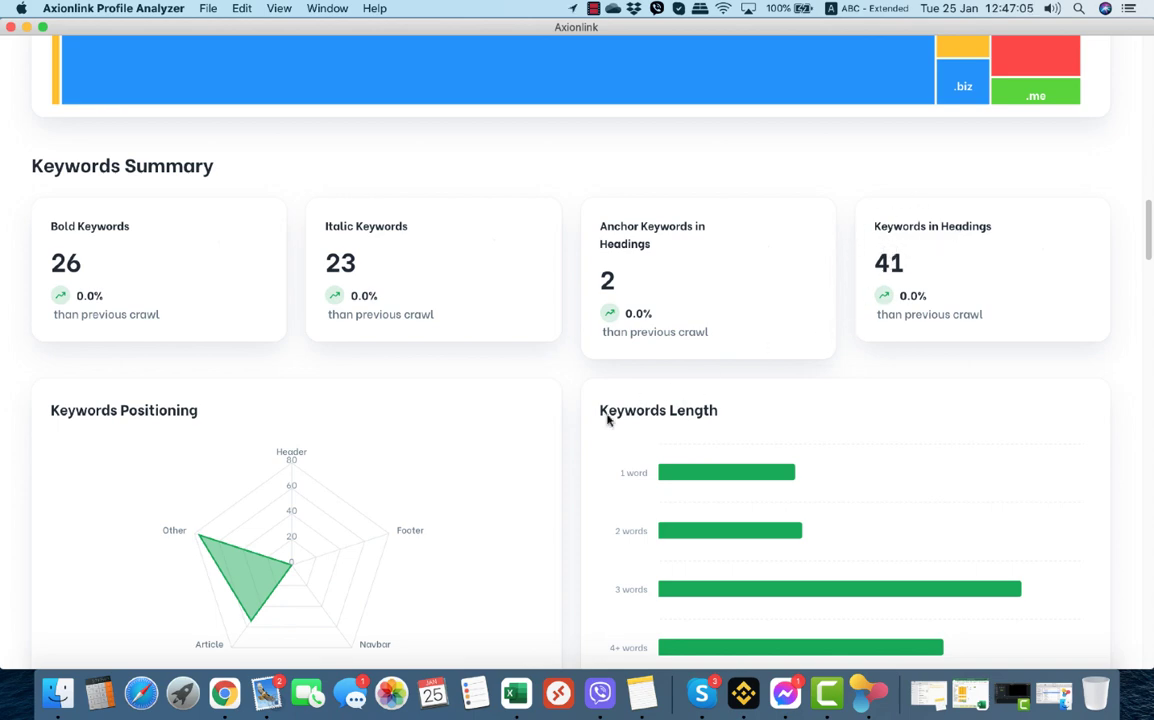
pyautogui.scroll(-4, 566, 507)
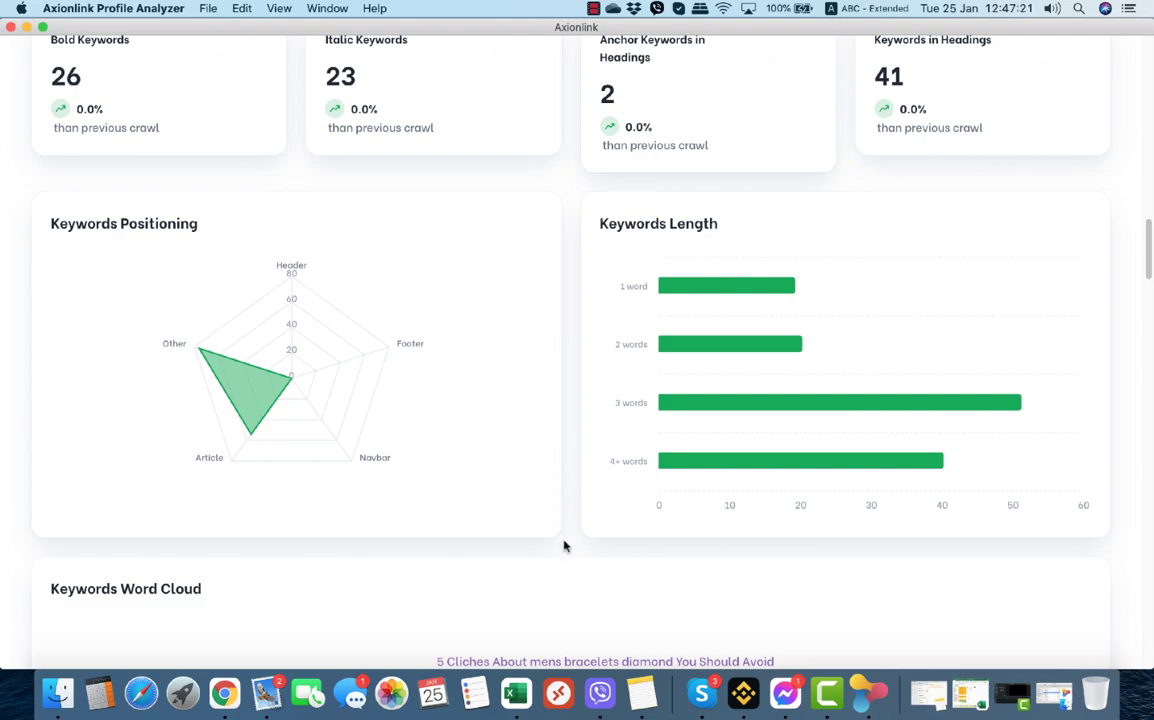
# Examine the Keywords Word Cloud and check how often the keyword Cool Mens Accessories occurs.
pyautogui.scroll(-5, 569, 559)
pyautogui.scroll(-1, 567, 563)
pyautogui.scroll(1, 567, 563)
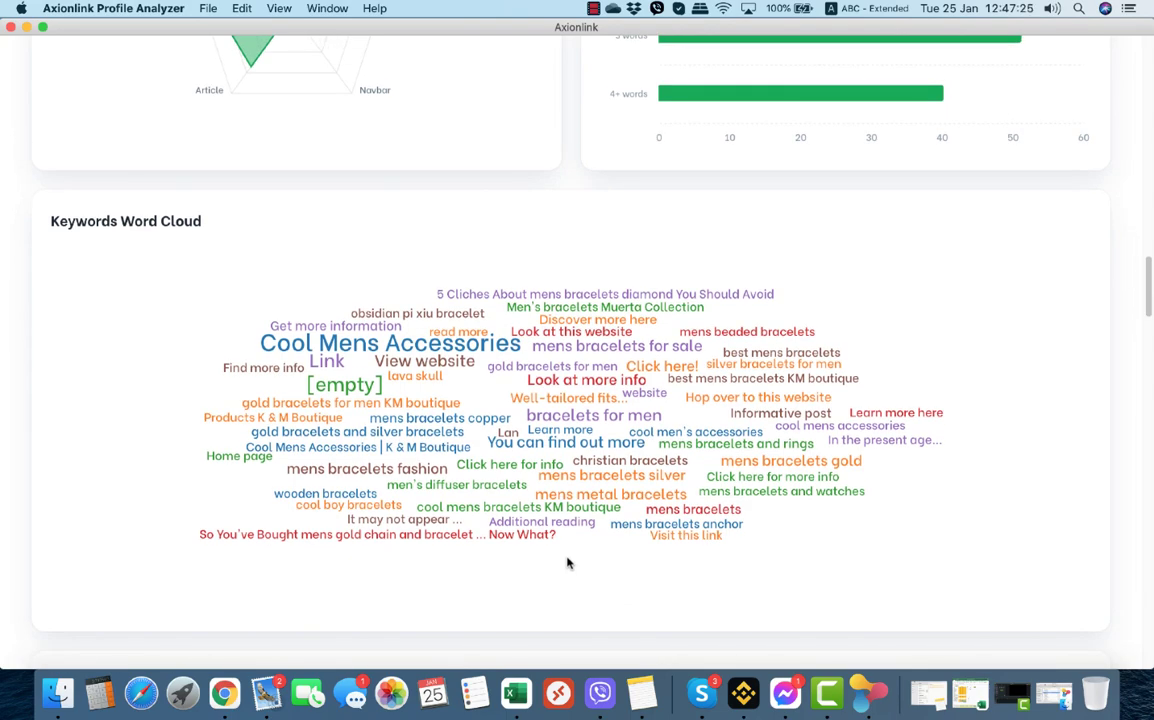
pyautogui.scroll(-2, 567, 563)
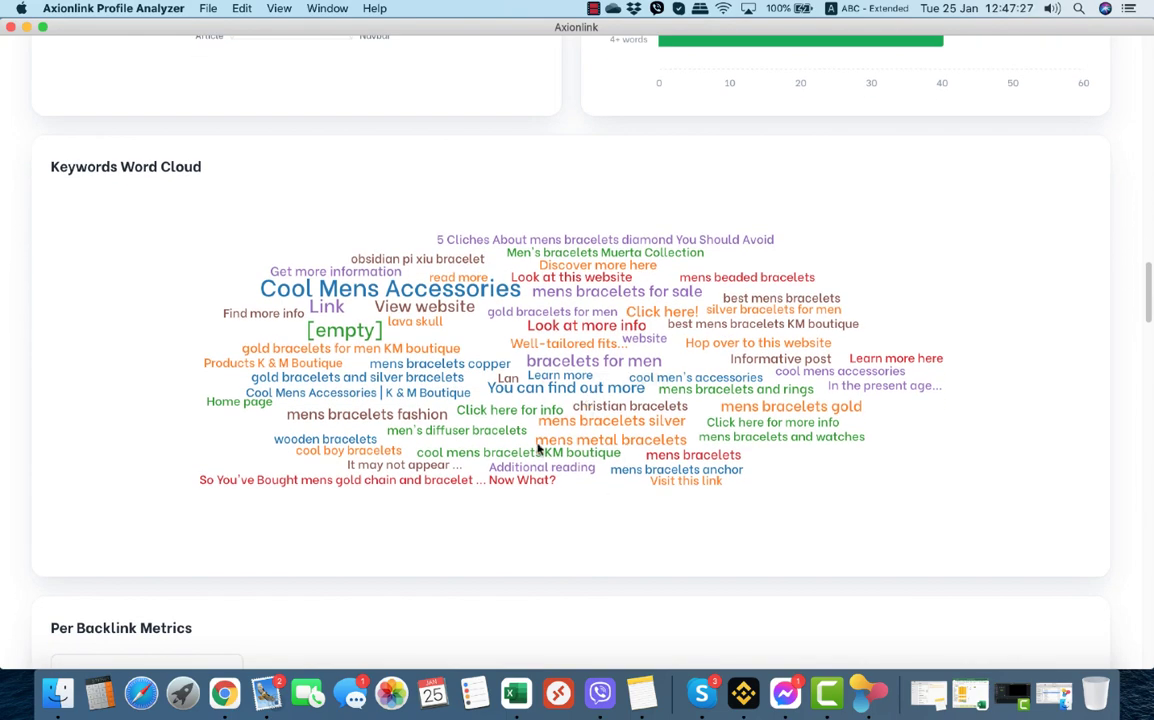
pyautogui.scroll(-1, 528, 538)
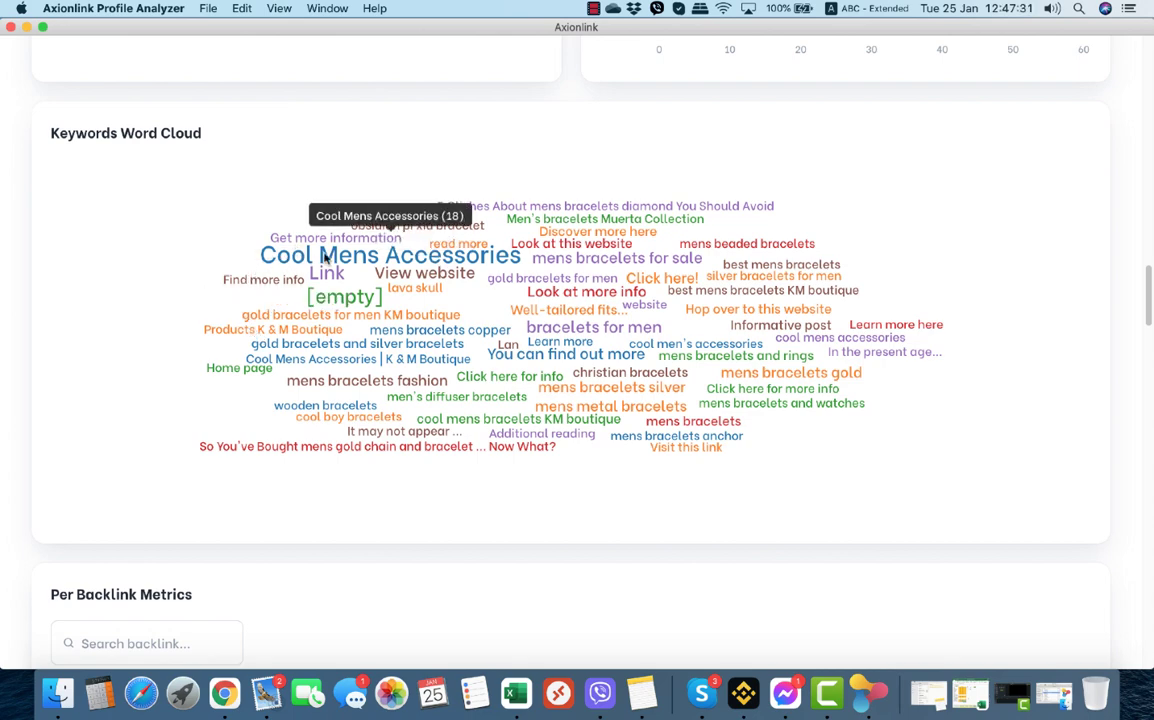
pyautogui.moveTo(304, 255)
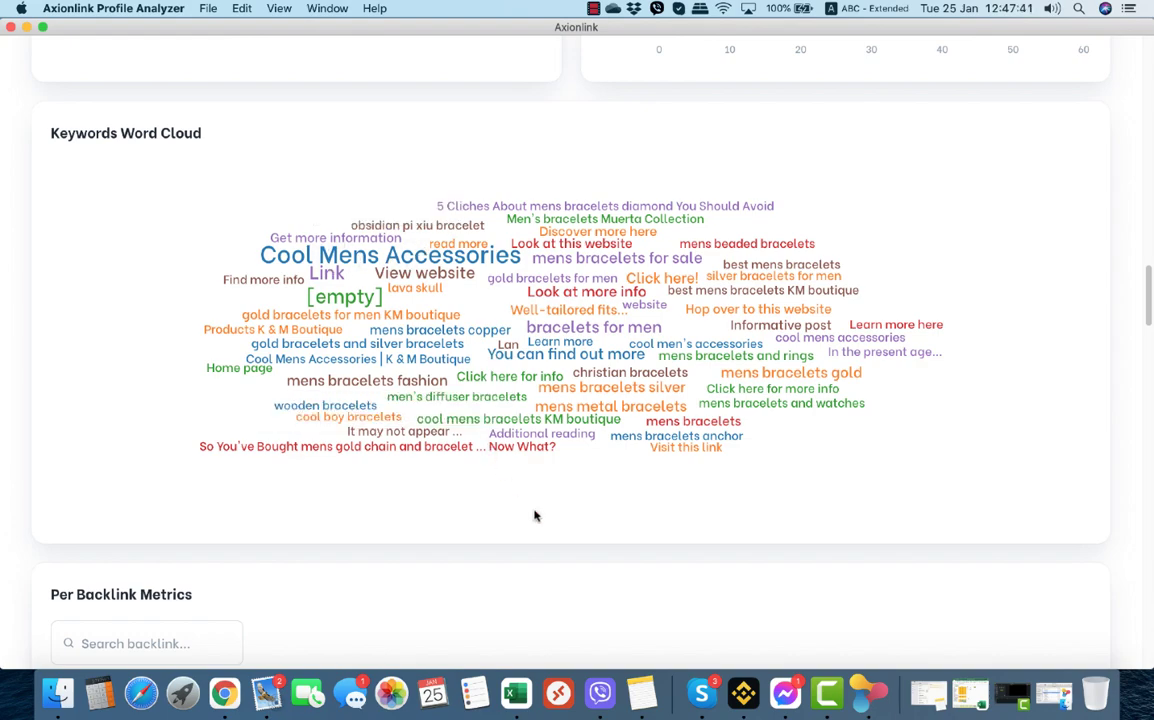
# Look through the Per Backlink Metrics table and sort it by Attributes in descending order.
pyautogui.scroll(-10, 540, 517)
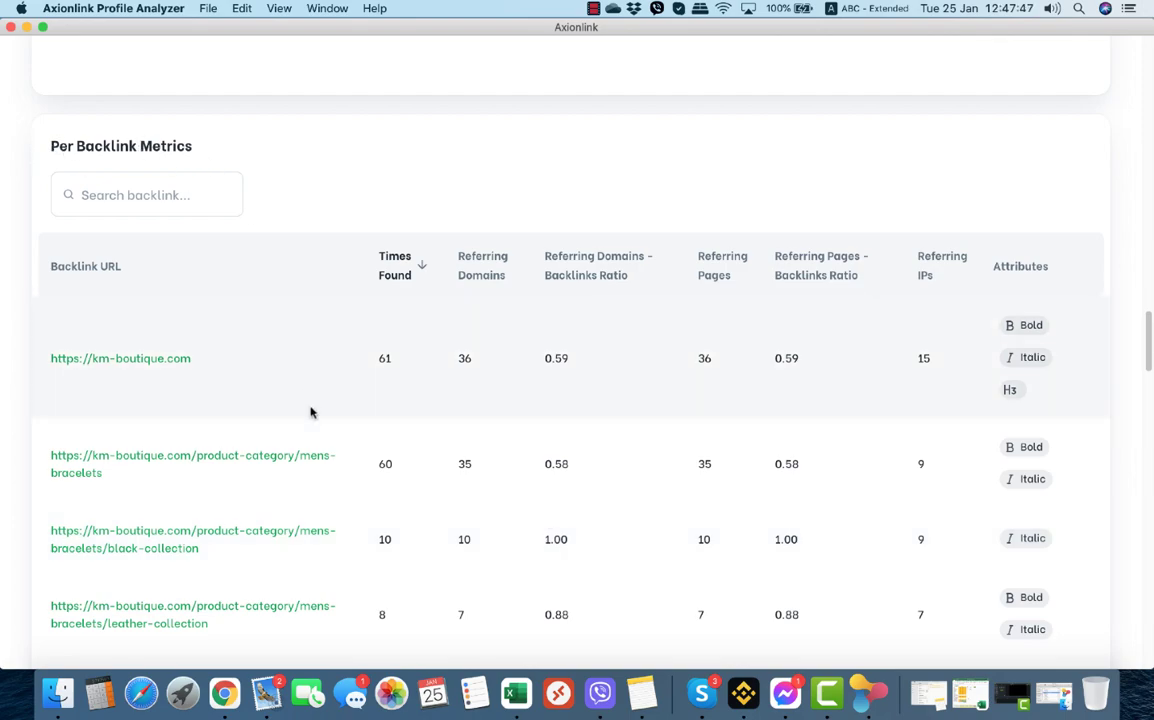
pyautogui.scroll(-15, 312, 412)
pyautogui.scroll(2, 310, 412)
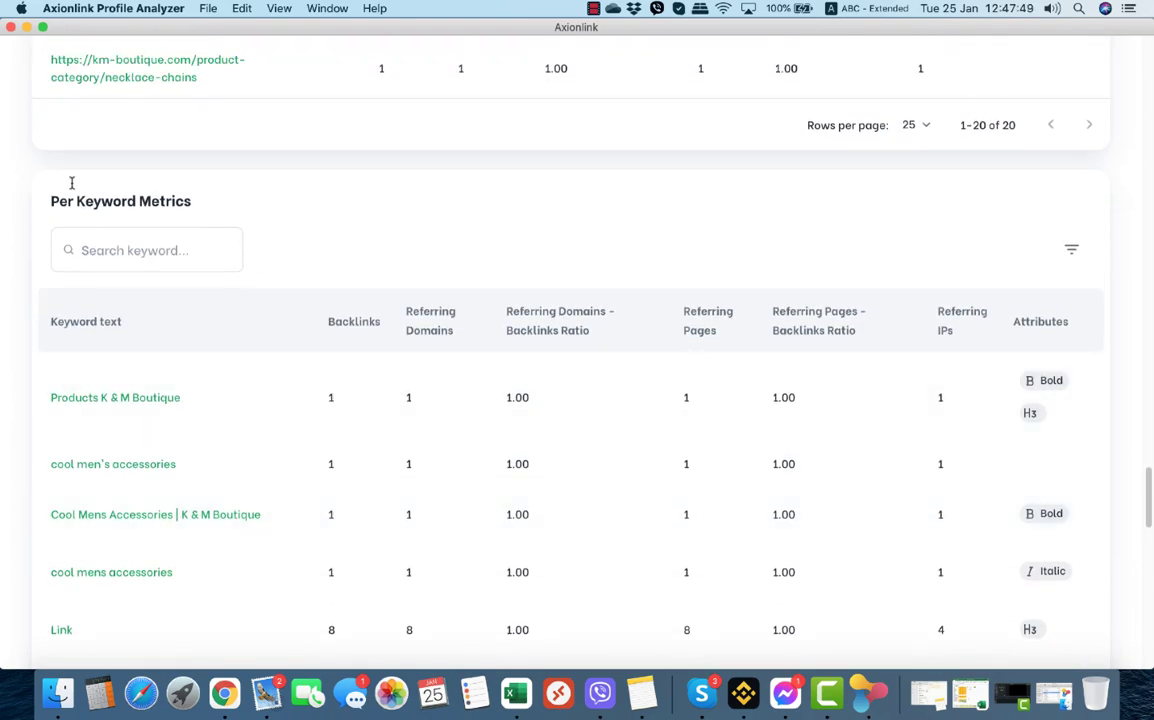
pyautogui.scroll(12, 304, 193)
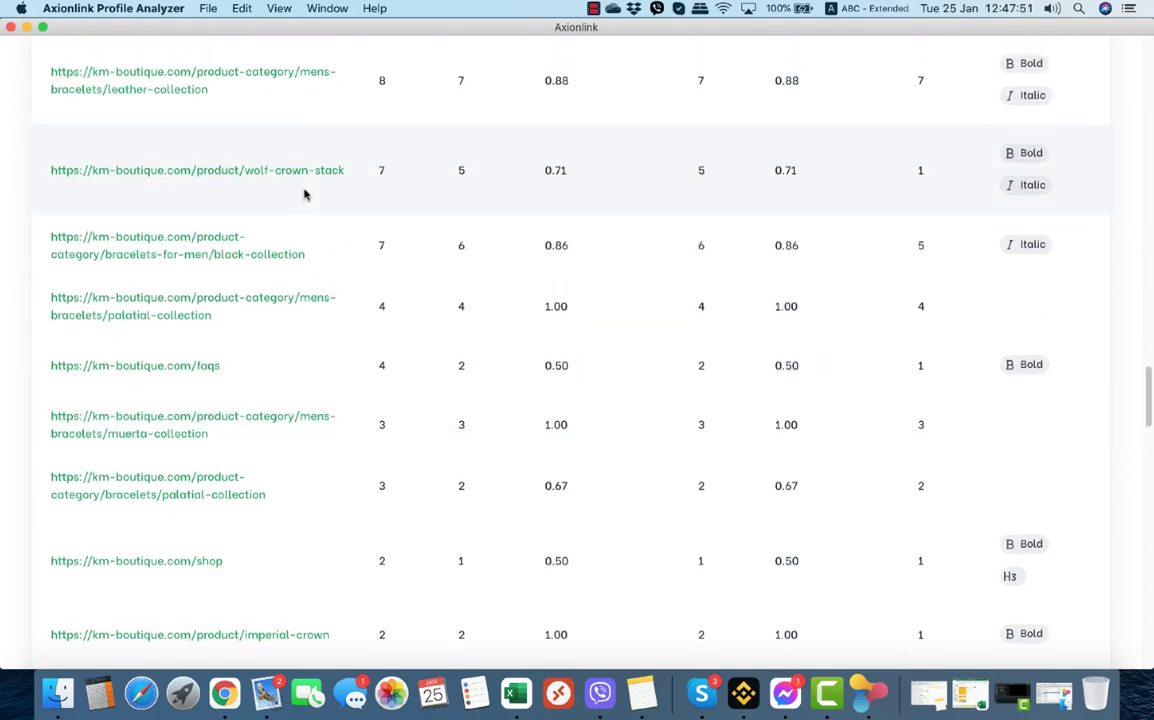
pyautogui.scroll(2, 304, 193)
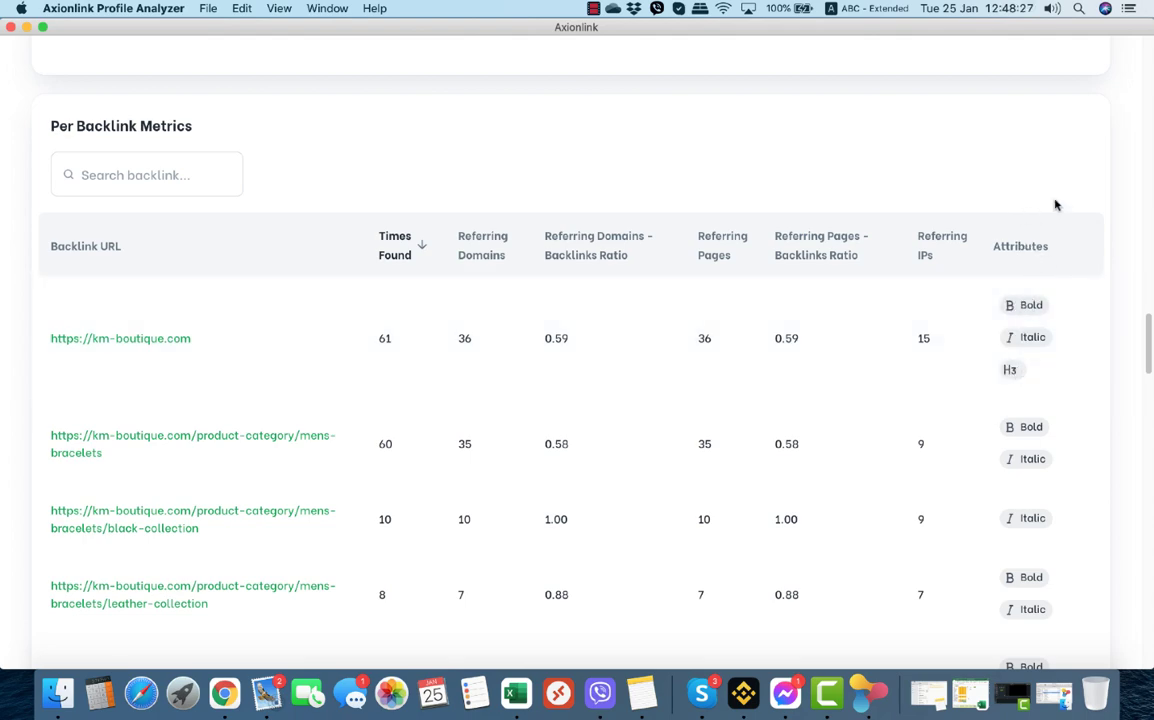
pyautogui.click(1021, 249)
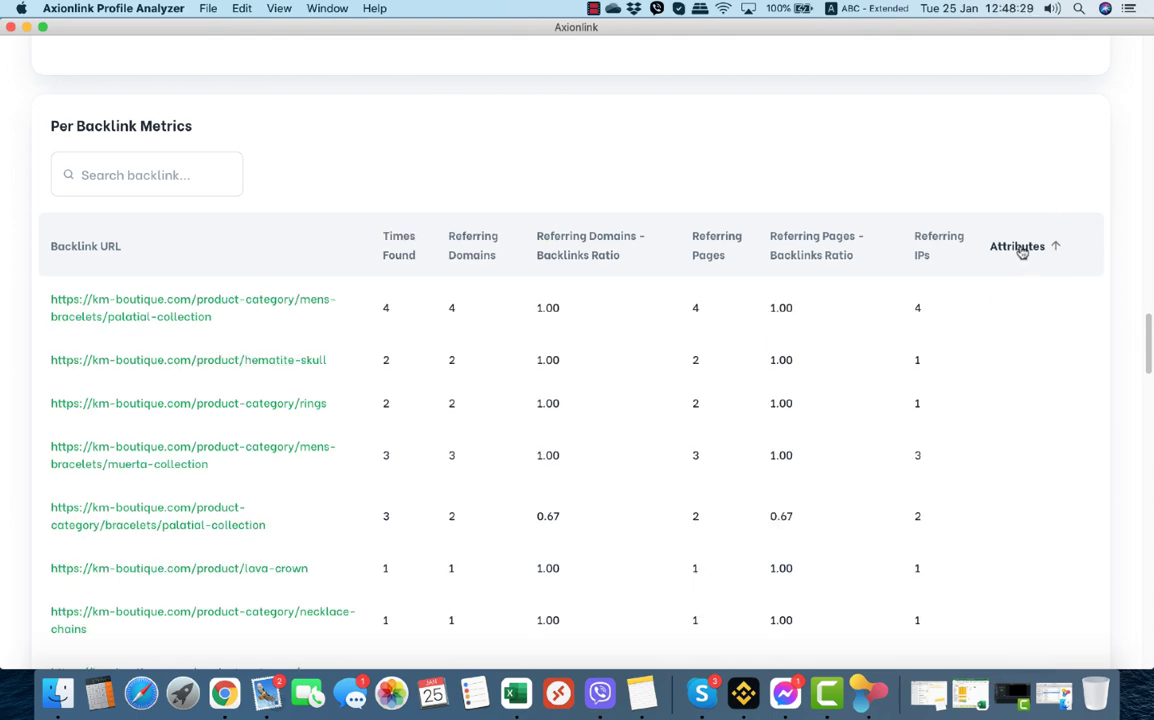
pyautogui.click(1021, 249)
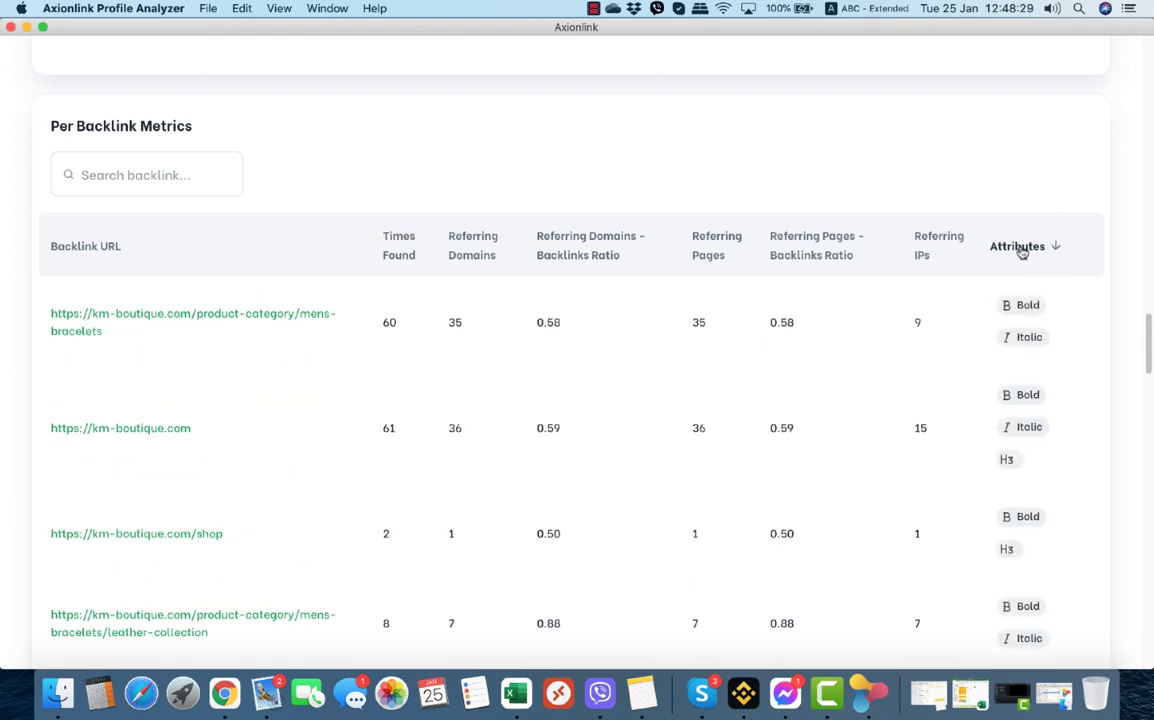
pyautogui.click(146, 431)
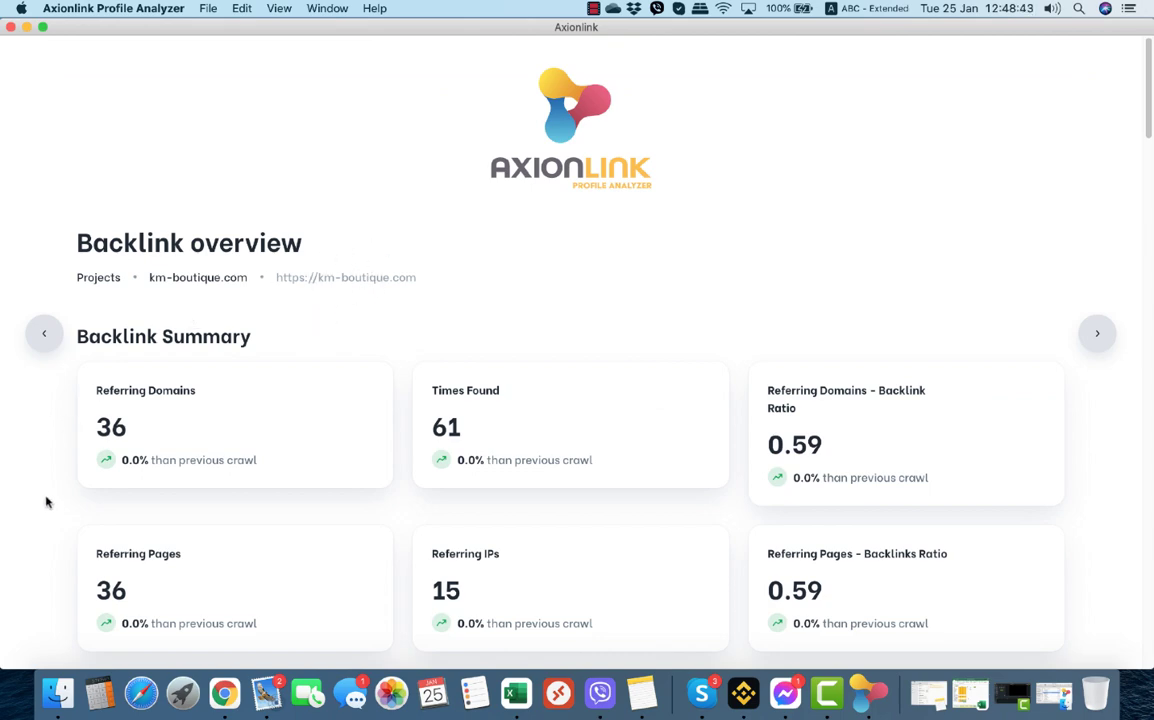
pyautogui.scroll(-5, 44, 502)
pyautogui.scroll(4, 44, 502)
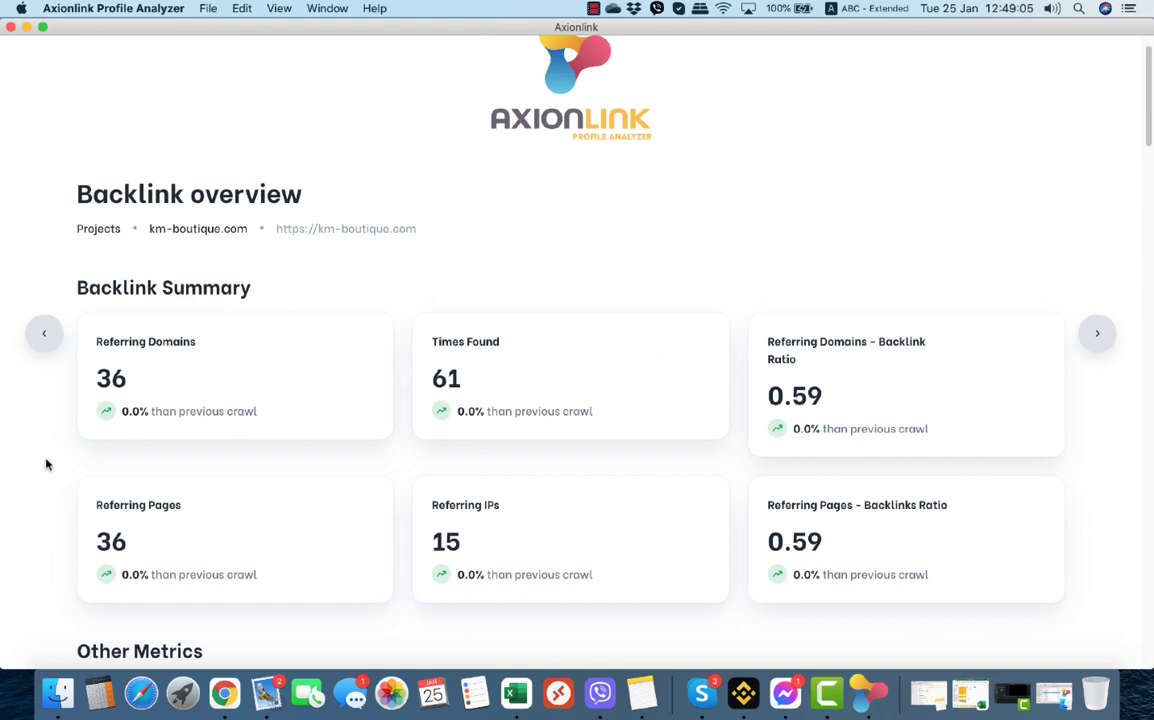
pyautogui.scroll(-10, 46, 464)
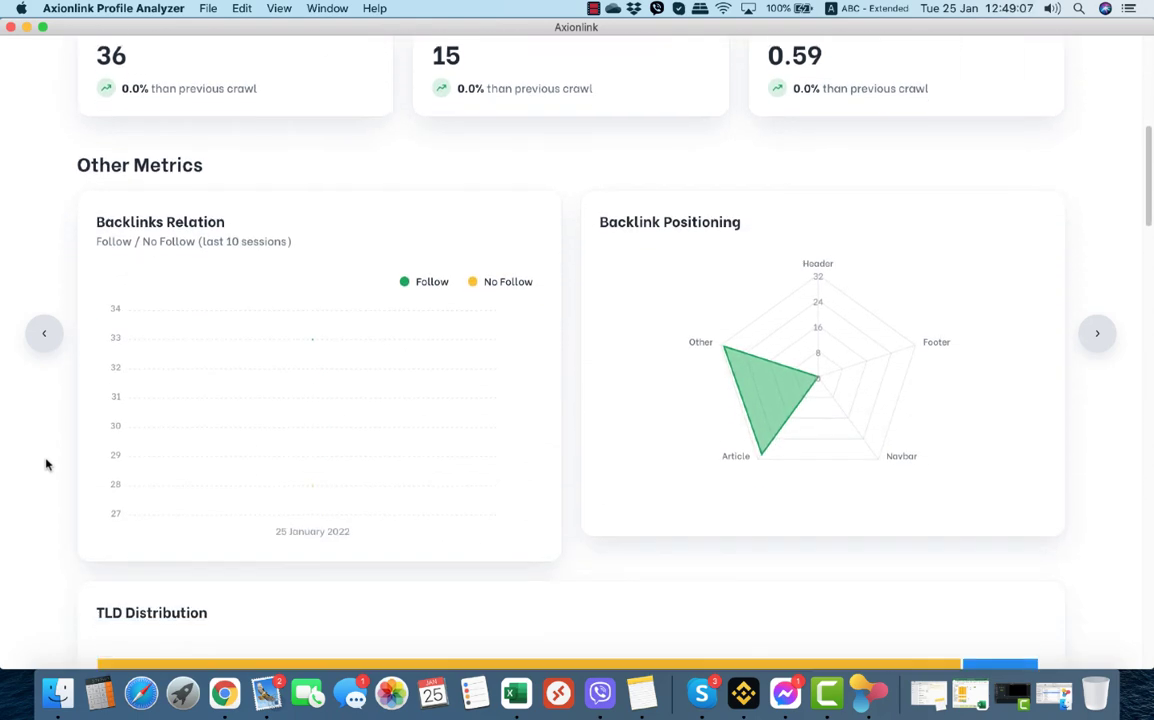
pyautogui.scroll(1, 46, 464)
pyautogui.moveTo(294, 376)
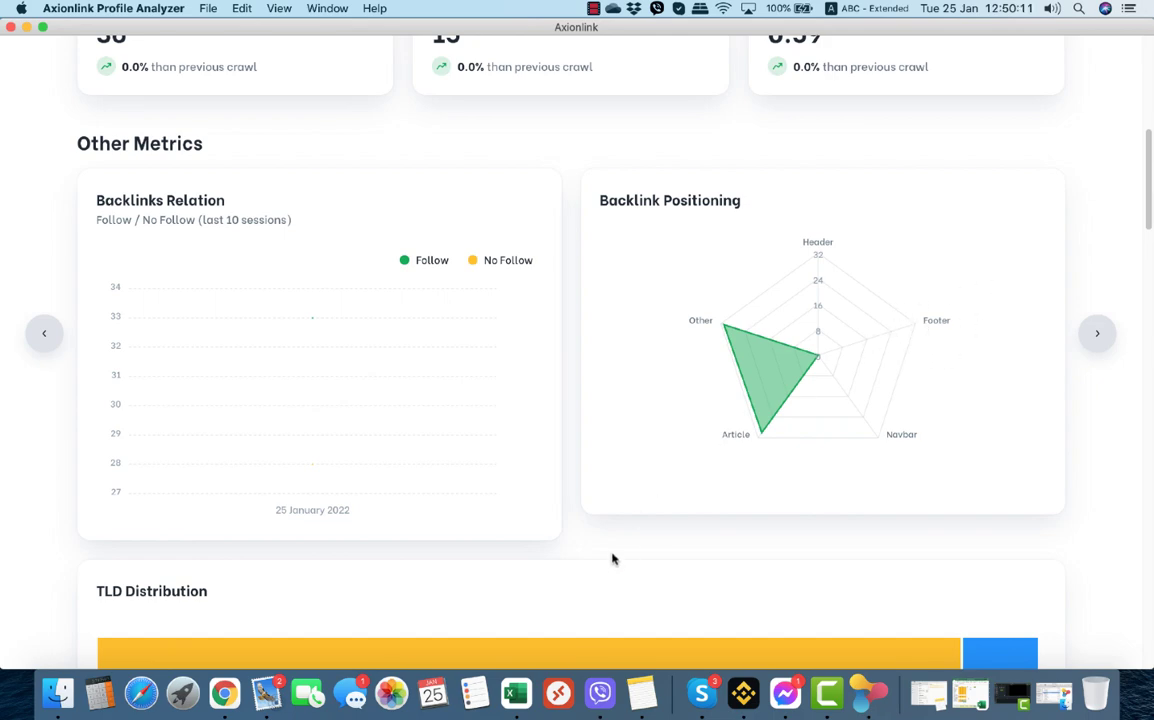
# Check this backlink's TLD Distribution chart and its bold, italic and heading backlink figures.
pyautogui.scroll(-10, 613, 559)
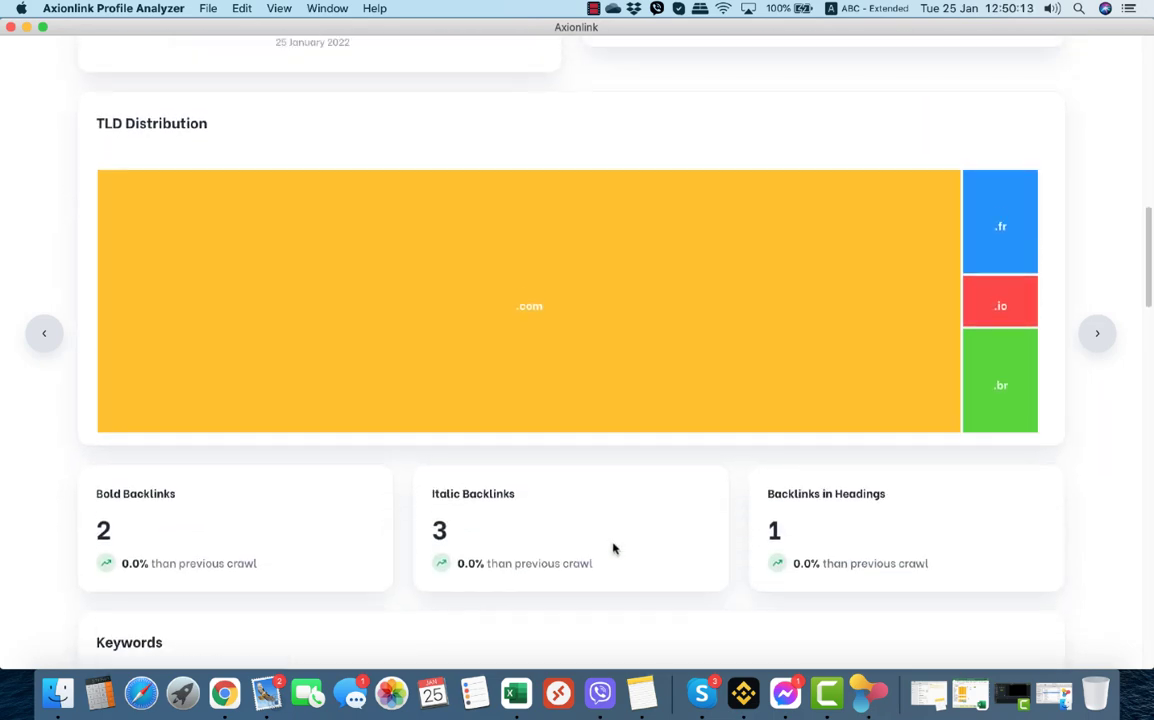
pyautogui.moveTo(556, 332)
pyautogui.scroll(-4, 402, 547)
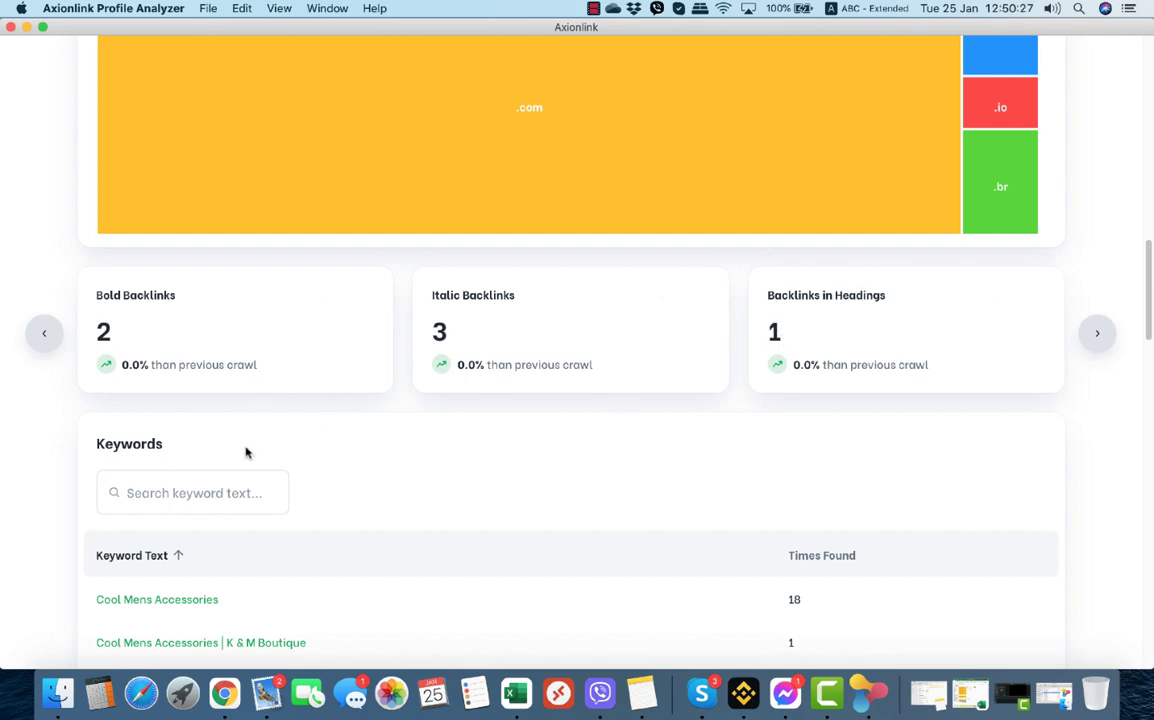
# Read through the backlink's Keywords table, comparing each anchor text with its Times Found value.
pyautogui.scroll(-5, 26, 549)
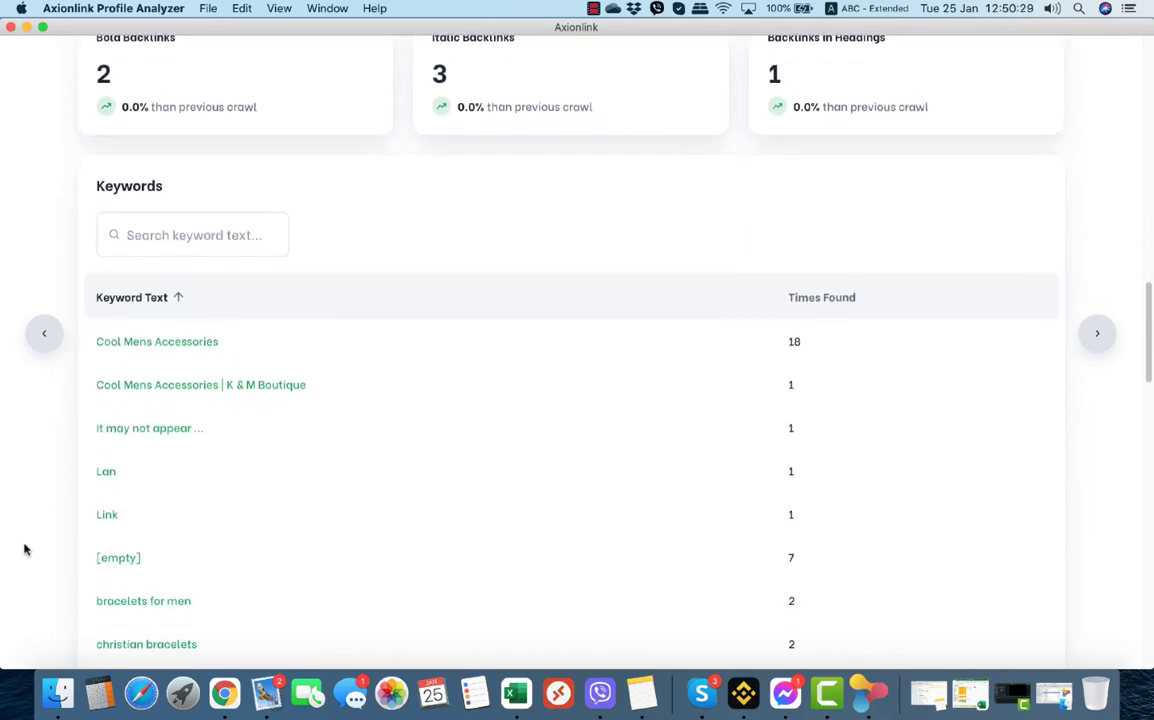
pyautogui.scroll(2, 26, 549)
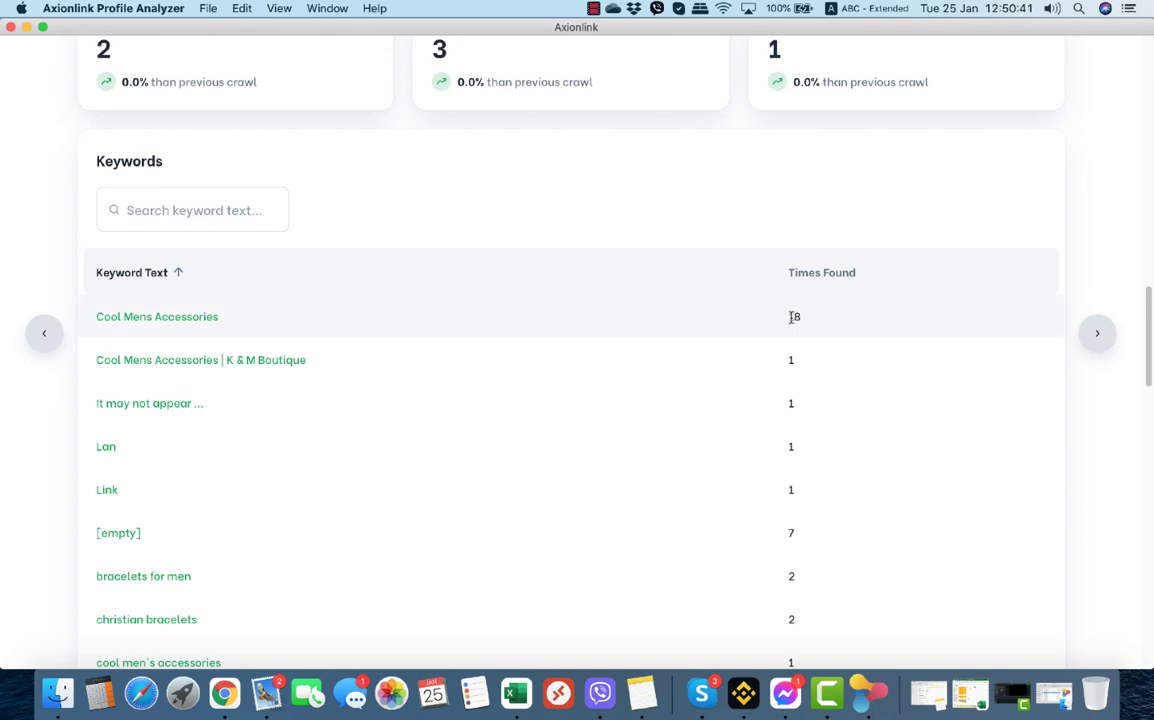
pyautogui.scroll(-5, 735, 389)
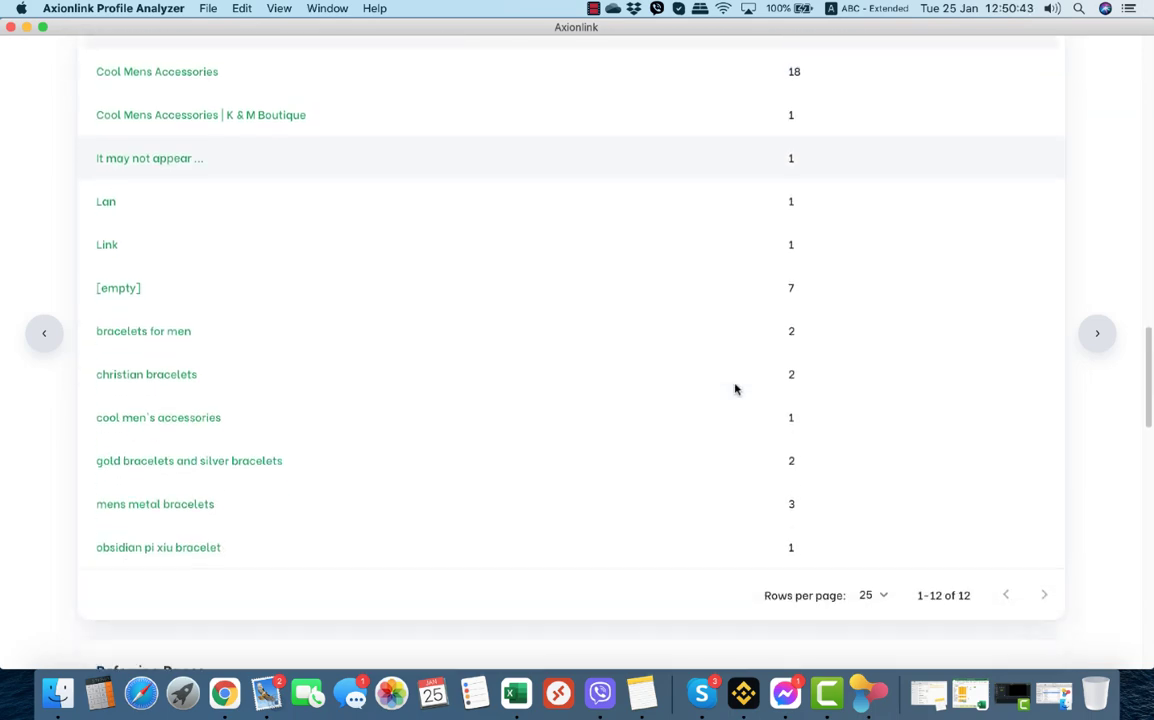
pyautogui.scroll(2, 735, 389)
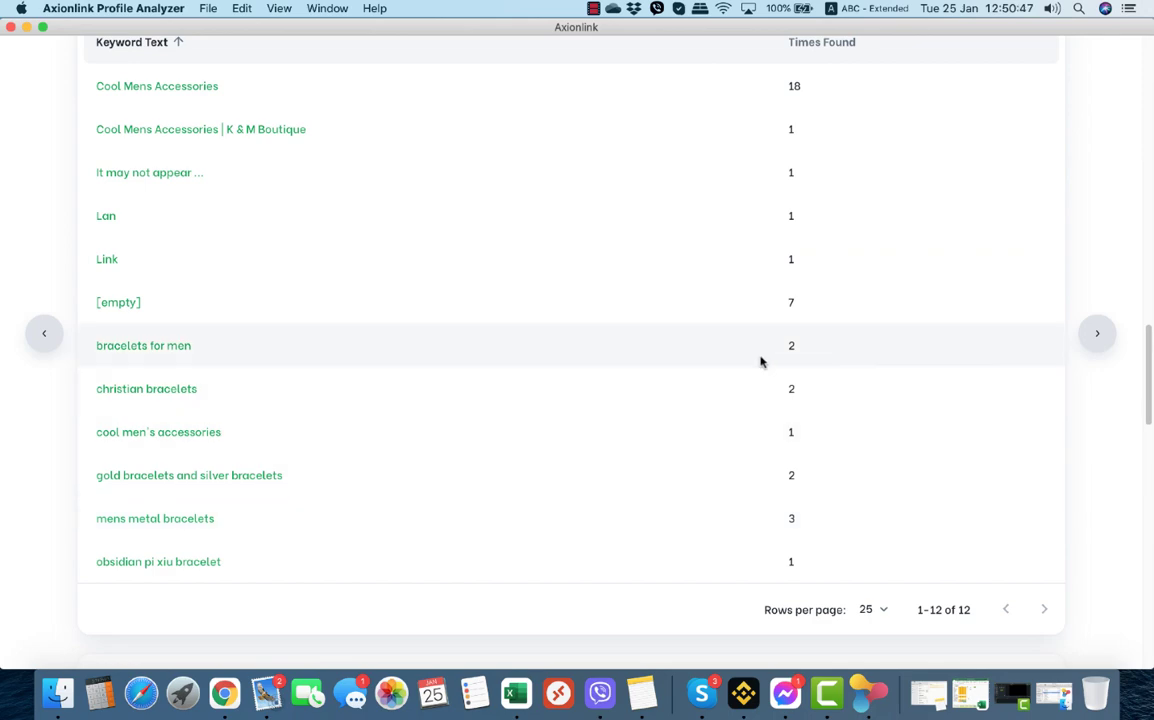
pyautogui.scroll(3, 754, 352)
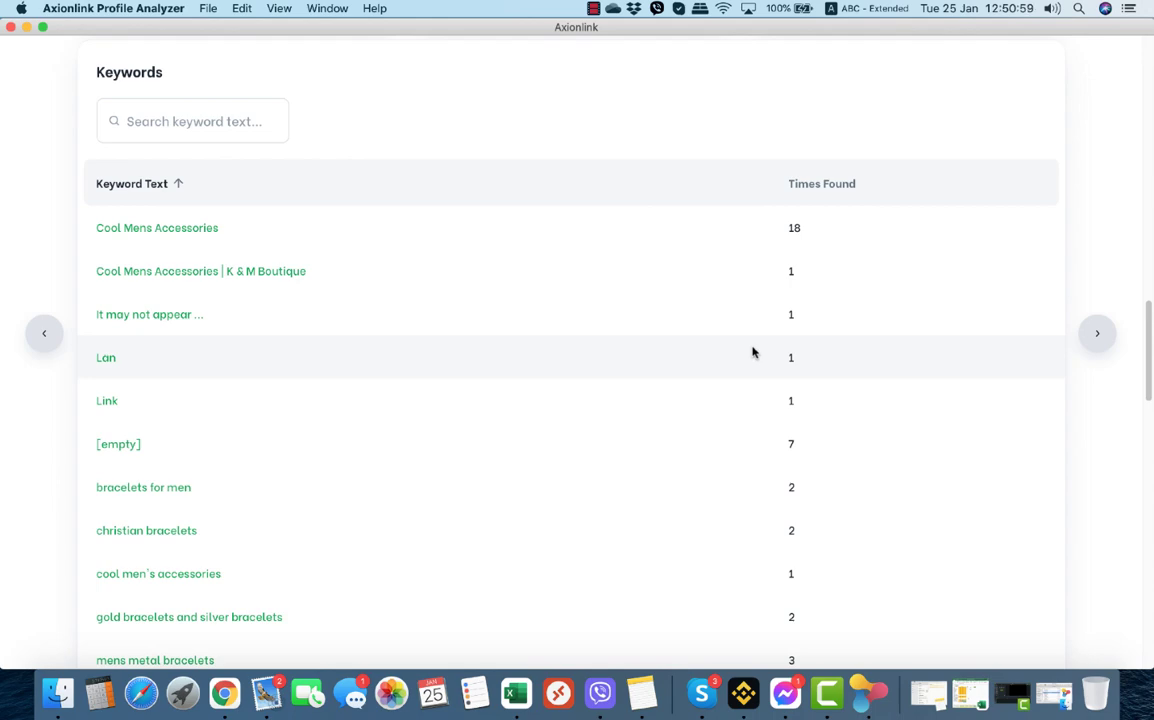
pyautogui.scroll(-3, 754, 352)
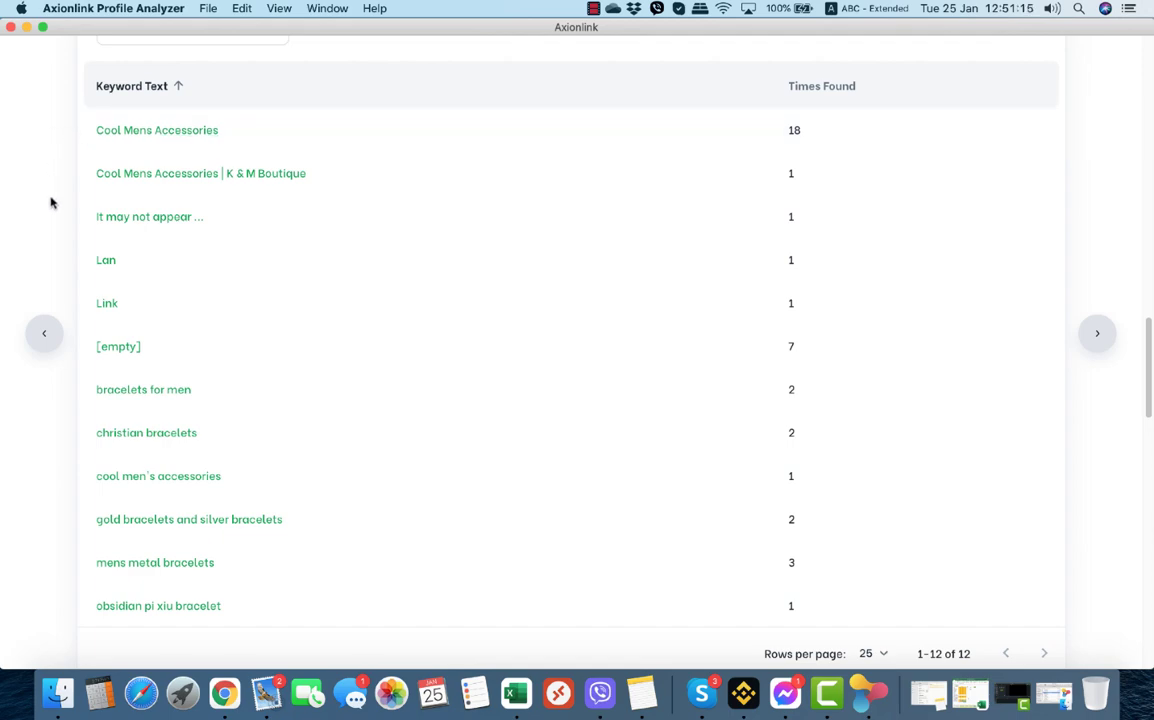
pyautogui.scroll(-2, 49, 221)
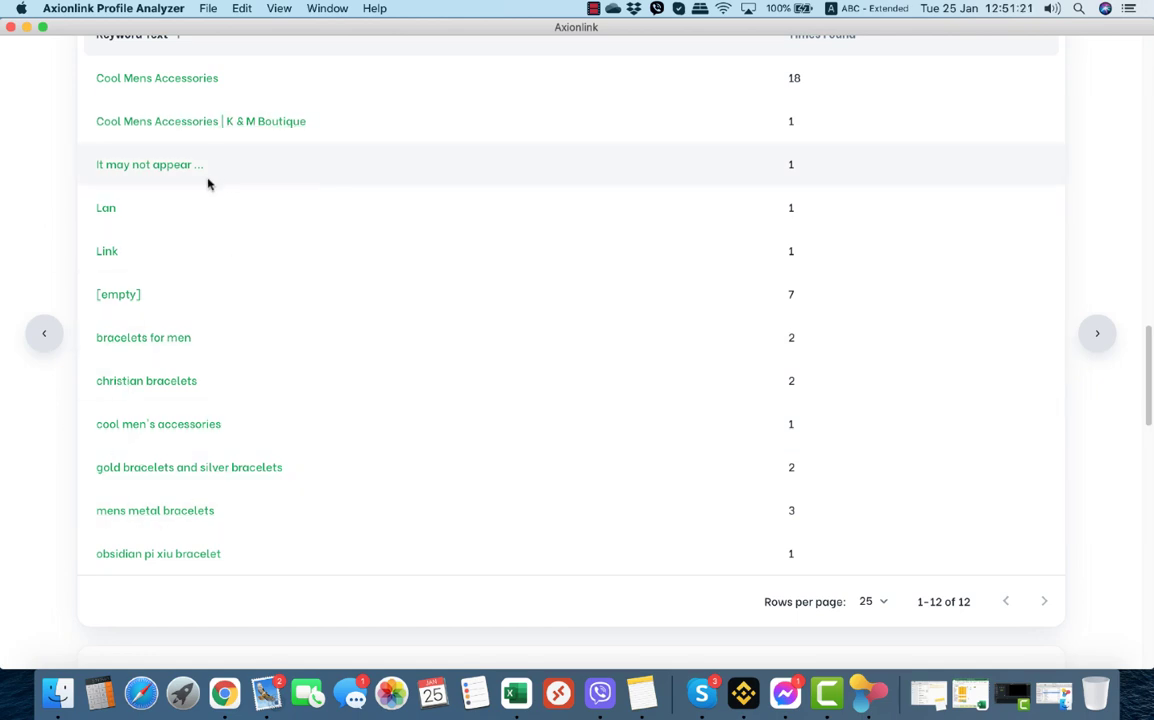
pyautogui.scroll(2, 35, 200)
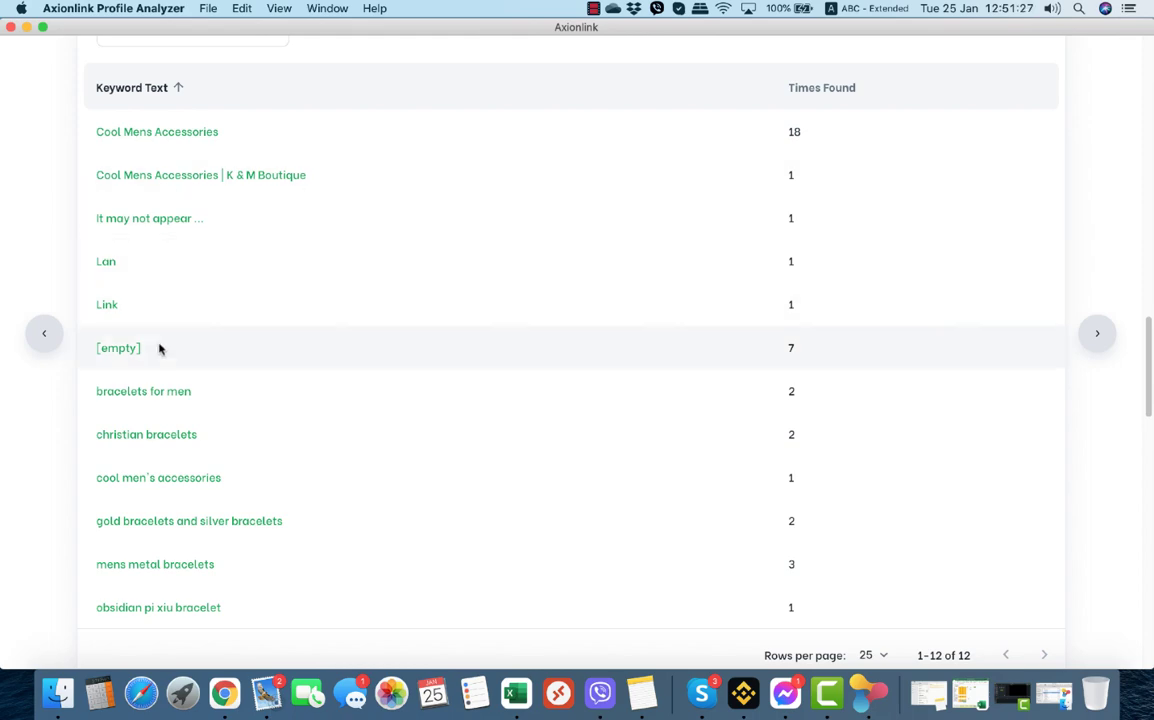
# Skim the Referring Pages table of this backlink, then return to its Keywords table.
pyautogui.scroll(-10, 30, 453)
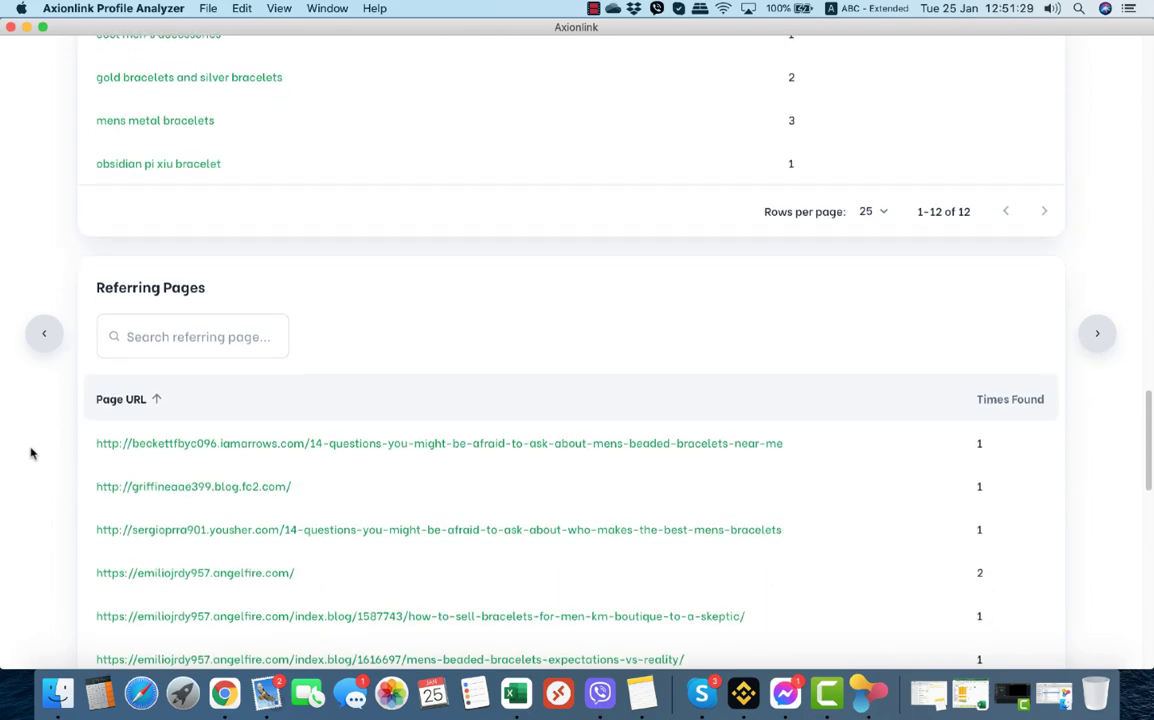
pyautogui.scroll(1, 30, 453)
pyautogui.scroll(-8, 30, 453)
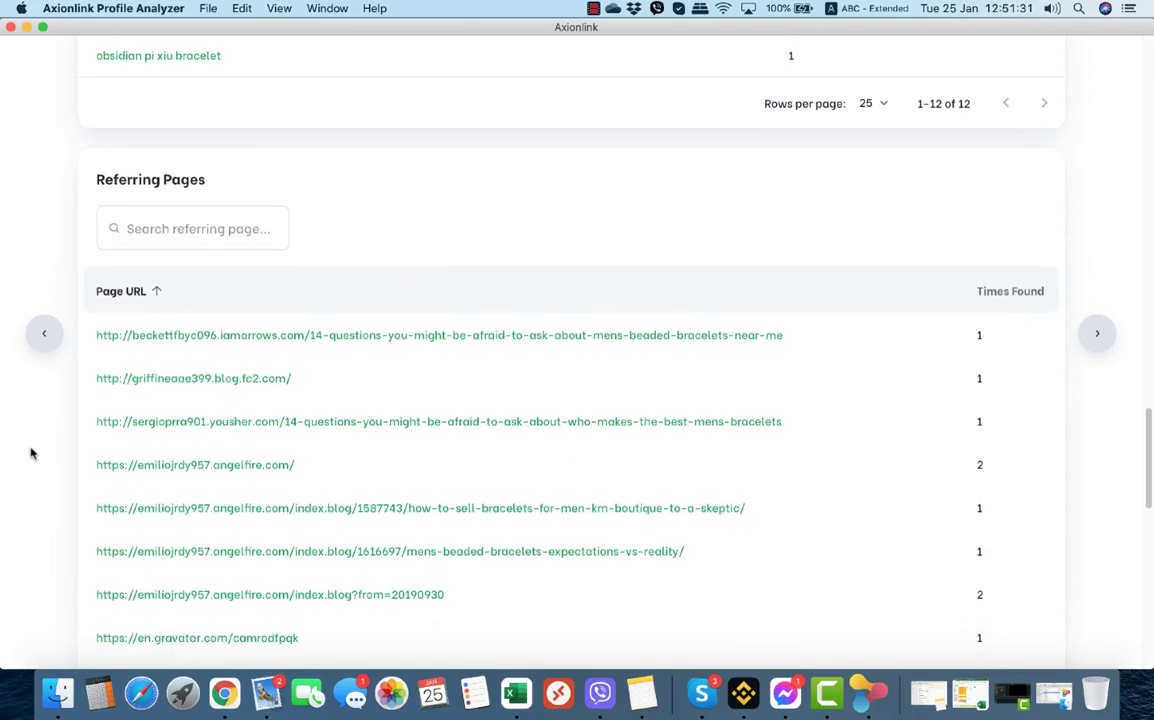
pyautogui.scroll(20, 30, 453)
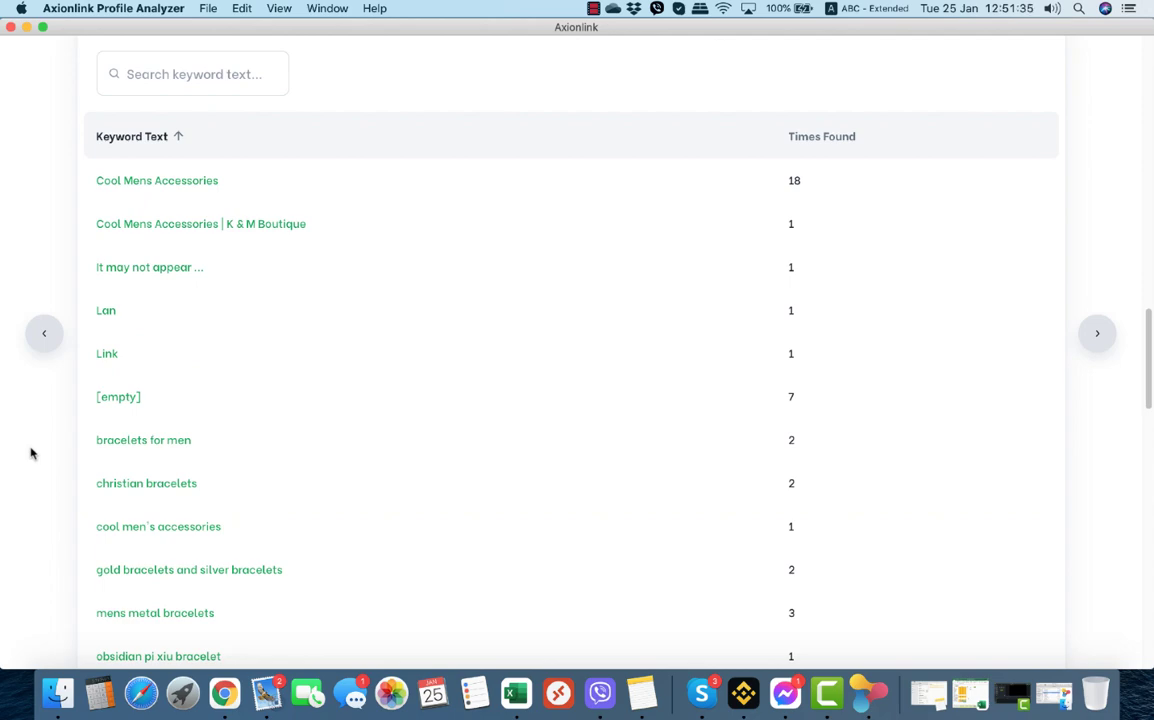
pyautogui.scroll(-2, 30, 453)
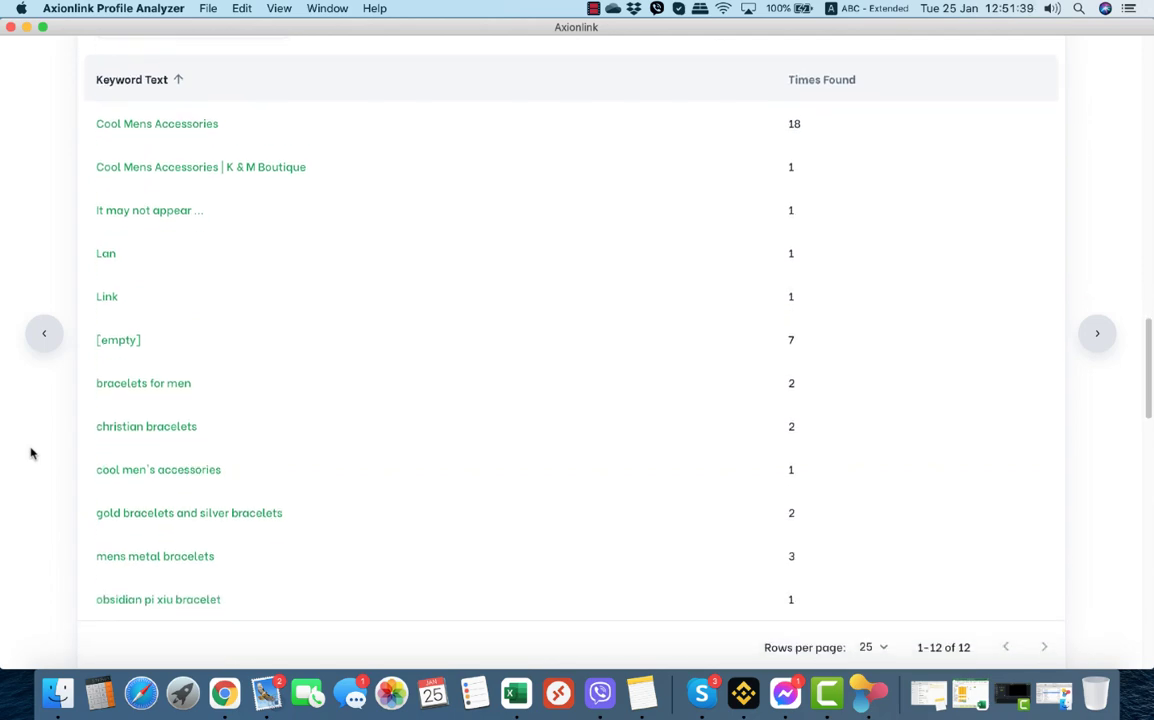
# Read the backlink's Referring Pages table down to the last listed row, then return to its first rows.
pyautogui.scroll(-17, 30, 453)
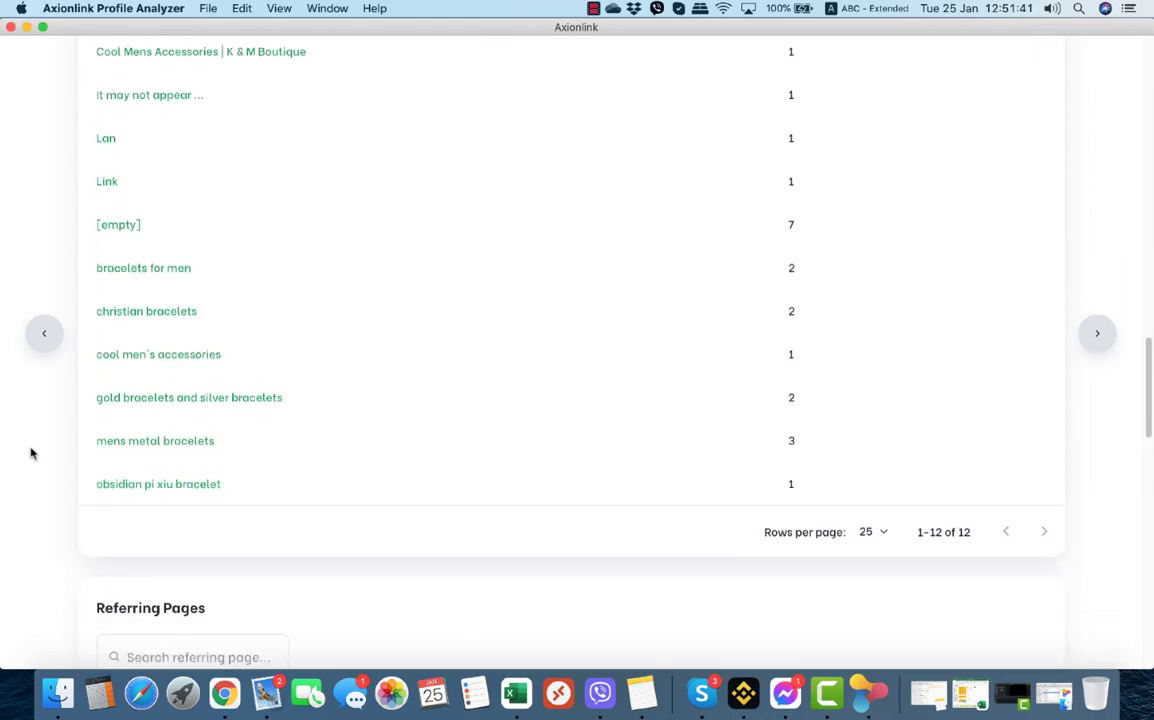
pyautogui.scroll(-2, 30, 453)
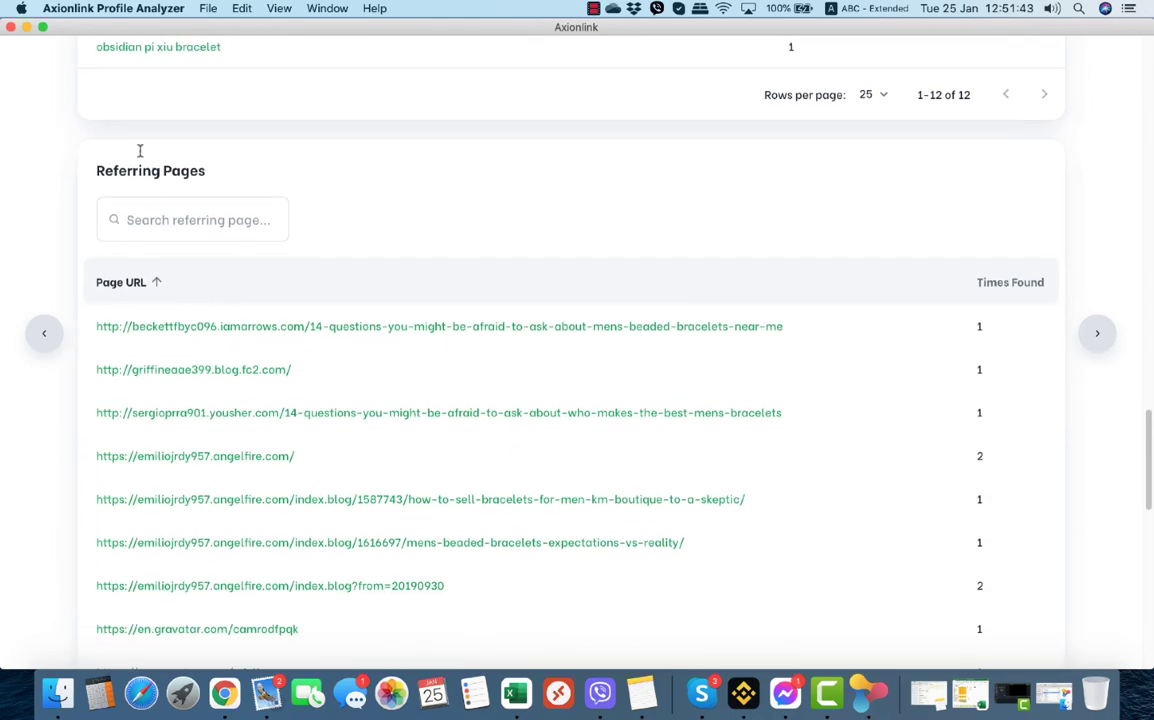
pyautogui.scroll(-11, 40, 574)
pyautogui.scroll(-19, 40, 574)
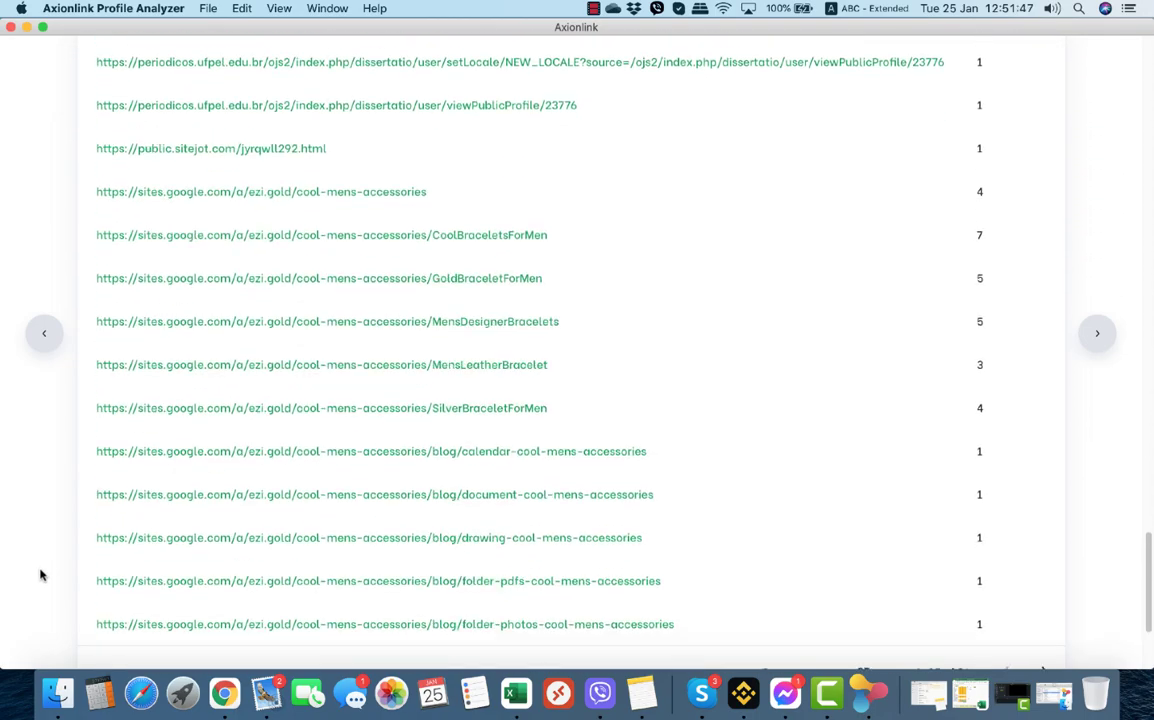
pyautogui.scroll(2, 40, 574)
pyautogui.scroll(-1, 40, 574)
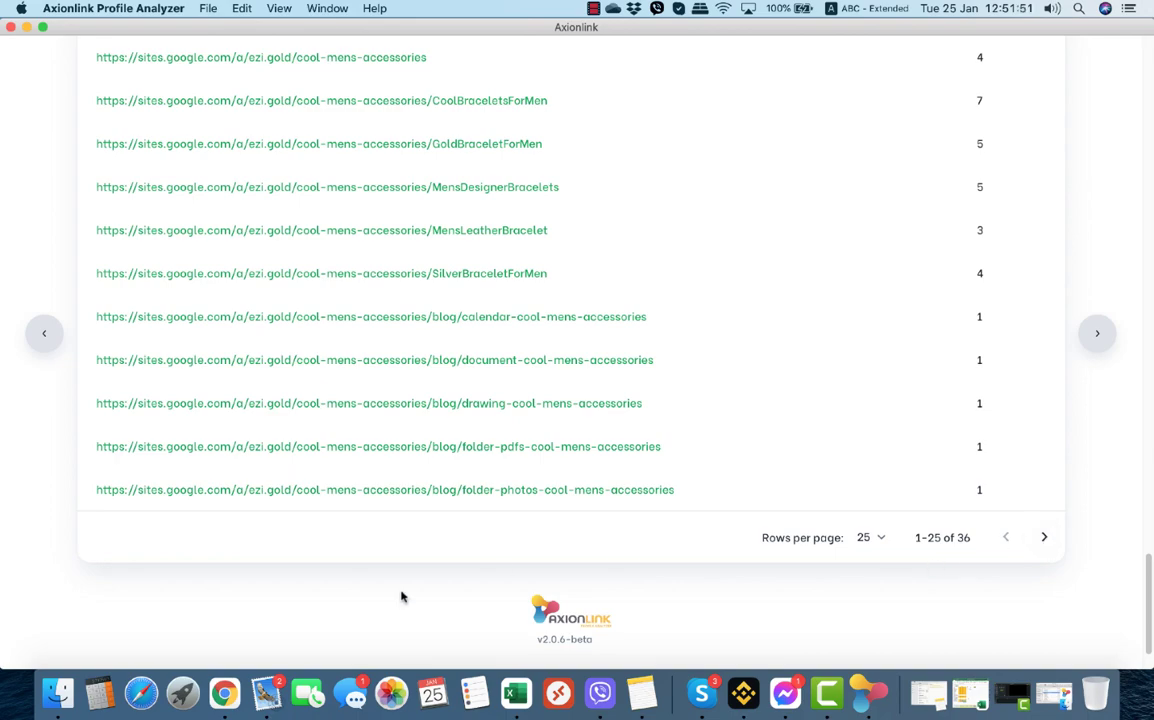
pyautogui.scroll(16, 20, 450)
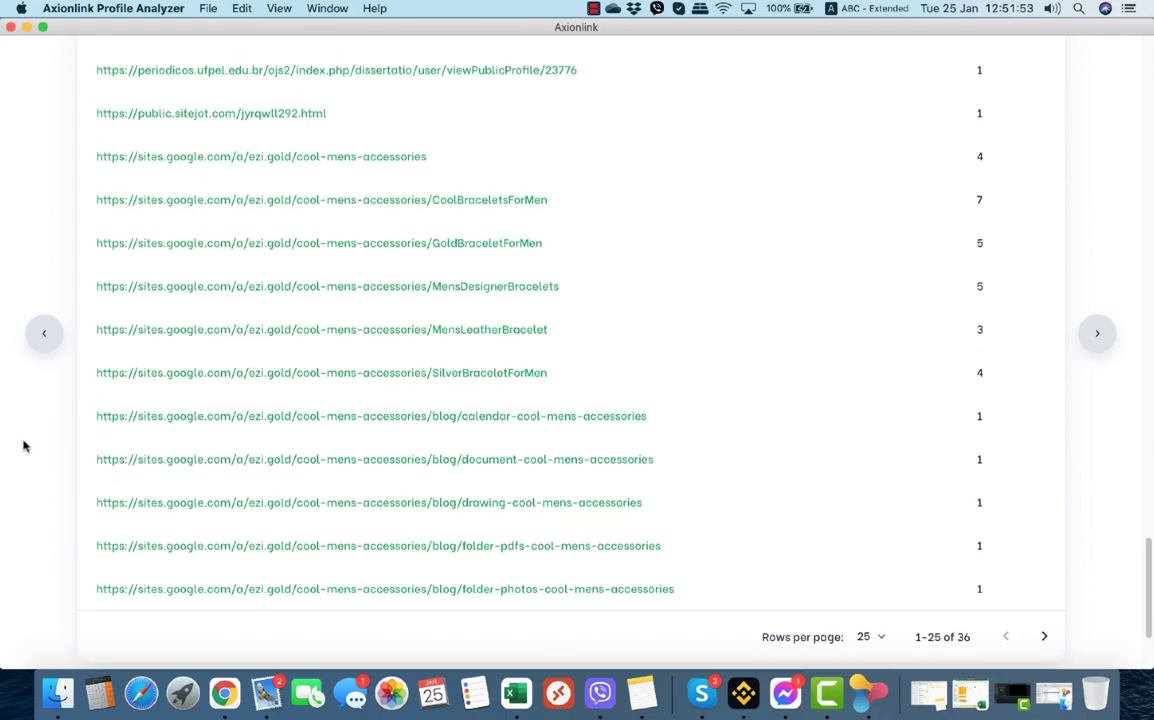
pyautogui.scroll(6, 25, 446)
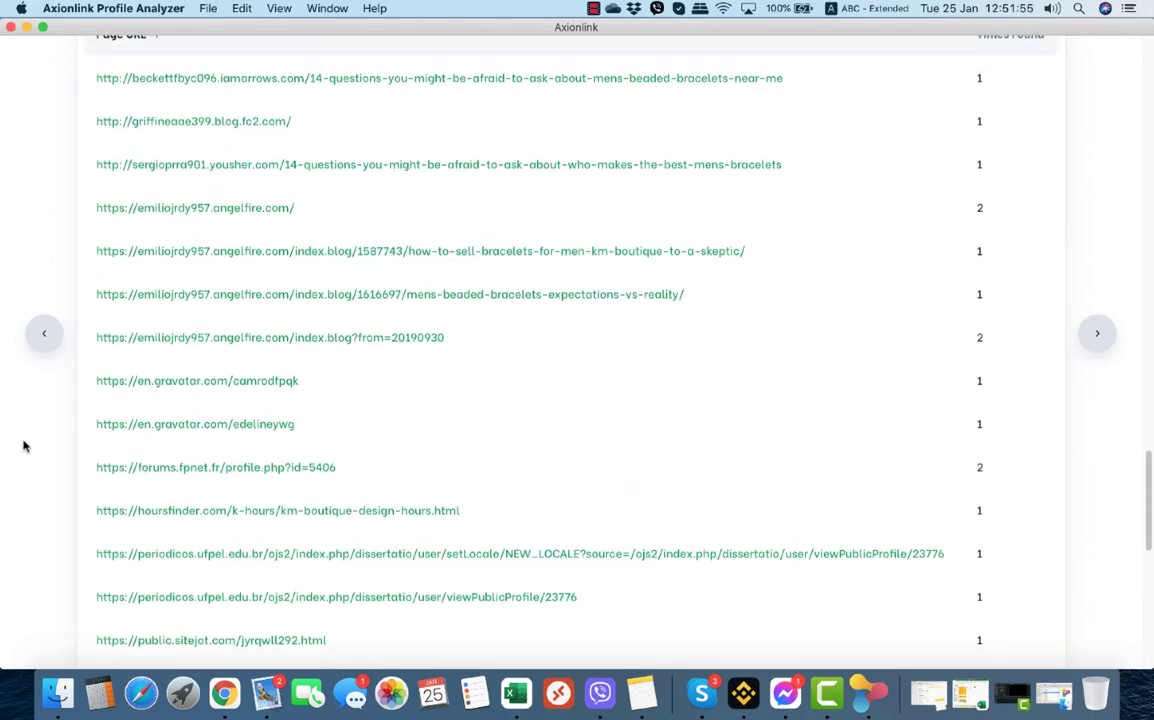
# Compare the page URLs in the upper part of the Referring Pages table with their Times Found values.
pyautogui.scroll(-1, 25, 446)
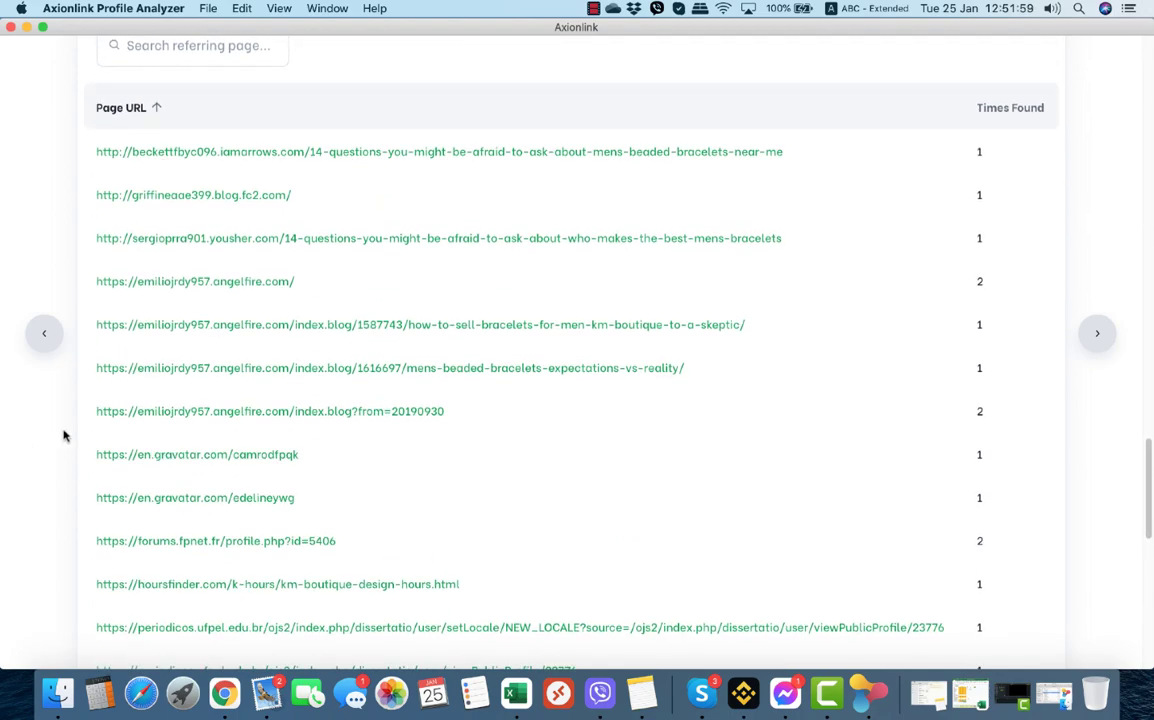
pyautogui.scroll(4, 41, 224)
pyautogui.scroll(2, 41, 222)
pyautogui.scroll(-2, 41, 222)
pyautogui.scroll(-1, 42, 222)
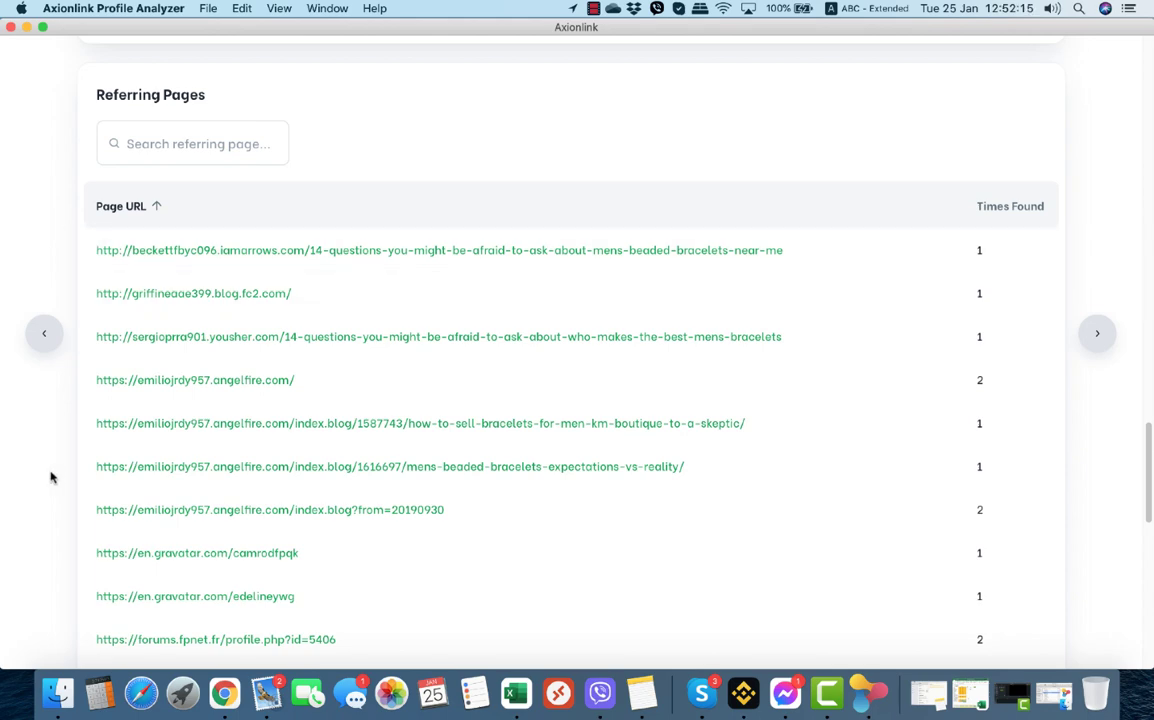
pyautogui.scroll(-4, 49, 477)
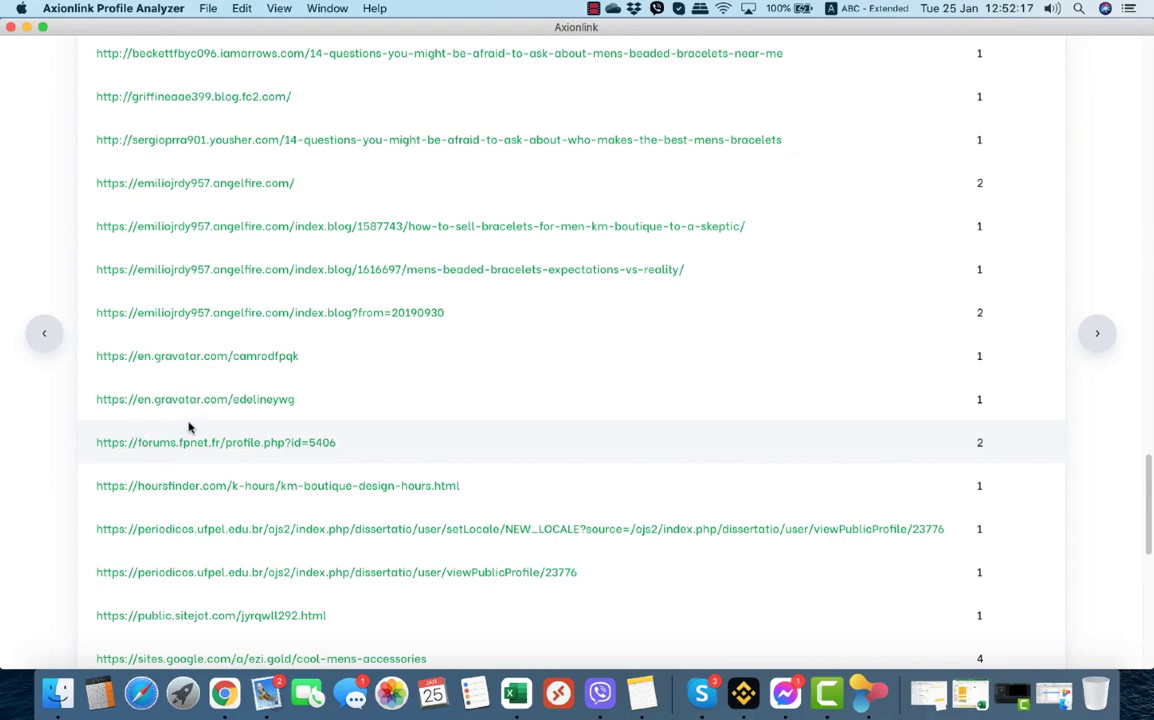
pyautogui.scroll(3, 47, 452)
pyautogui.scroll(-1, 57, 449)
pyautogui.scroll(-1, 57, 449)
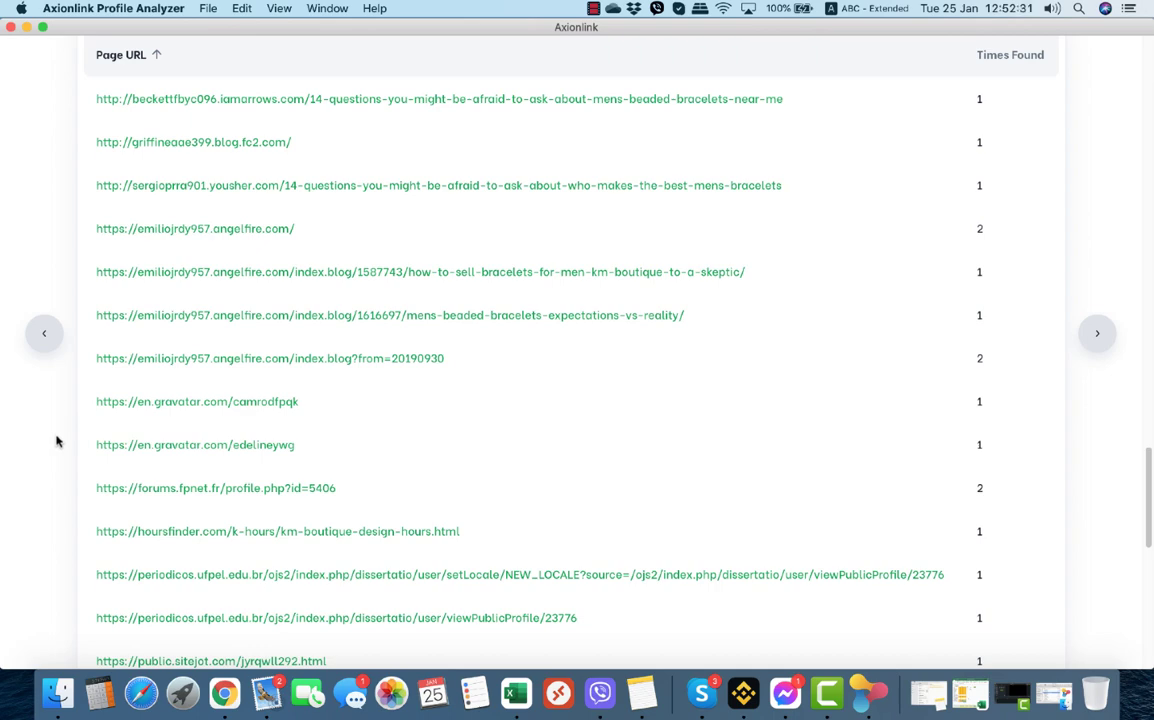
pyautogui.scroll(3, 55, 220)
pyautogui.scroll(-1, 55, 220)
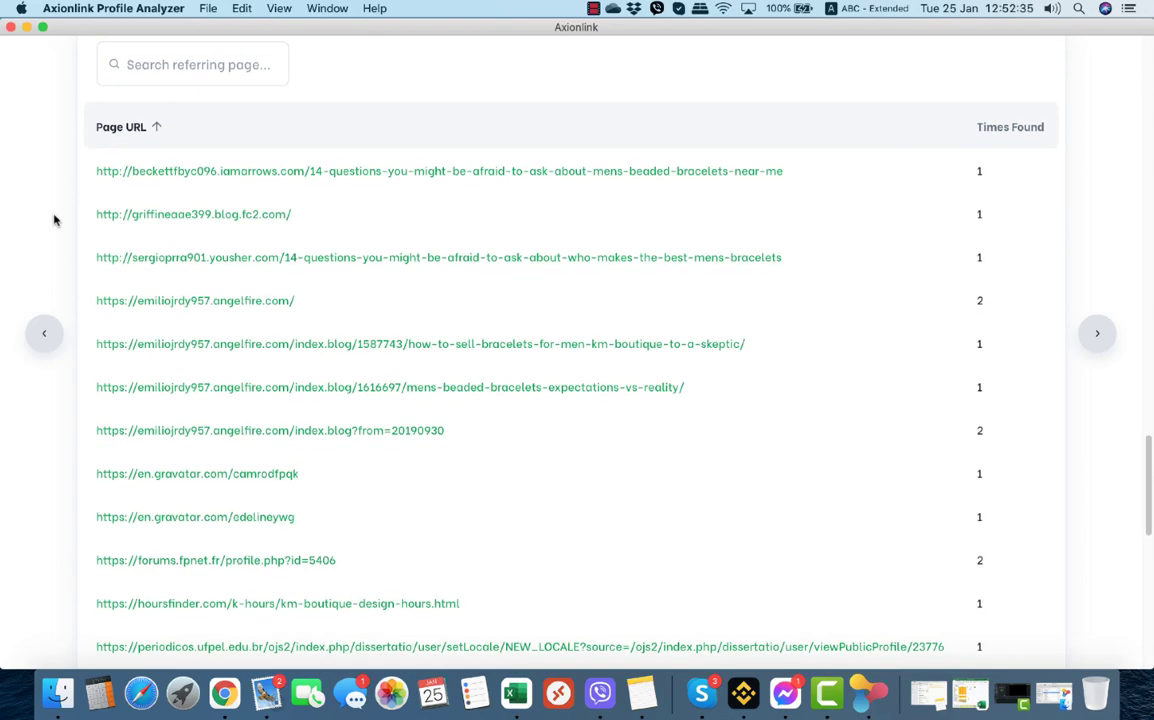
pyautogui.scroll(10, 55, 220)
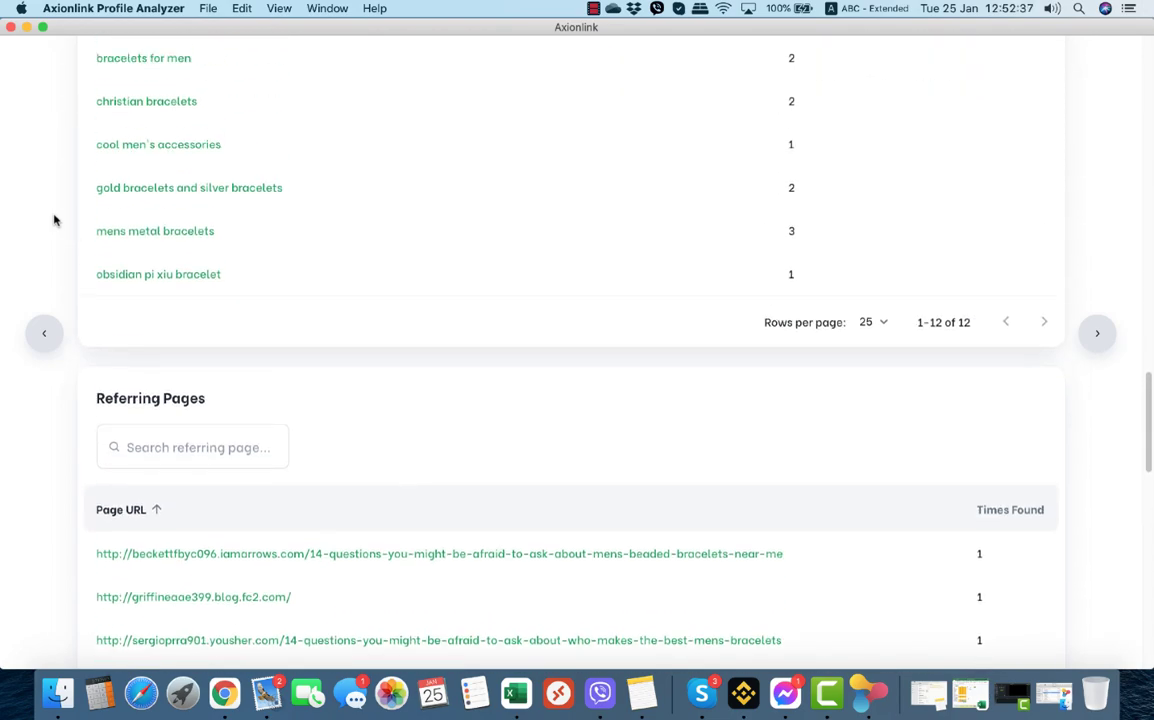
pyautogui.scroll(-5, 55, 220)
pyautogui.scroll(-3, 55, 220)
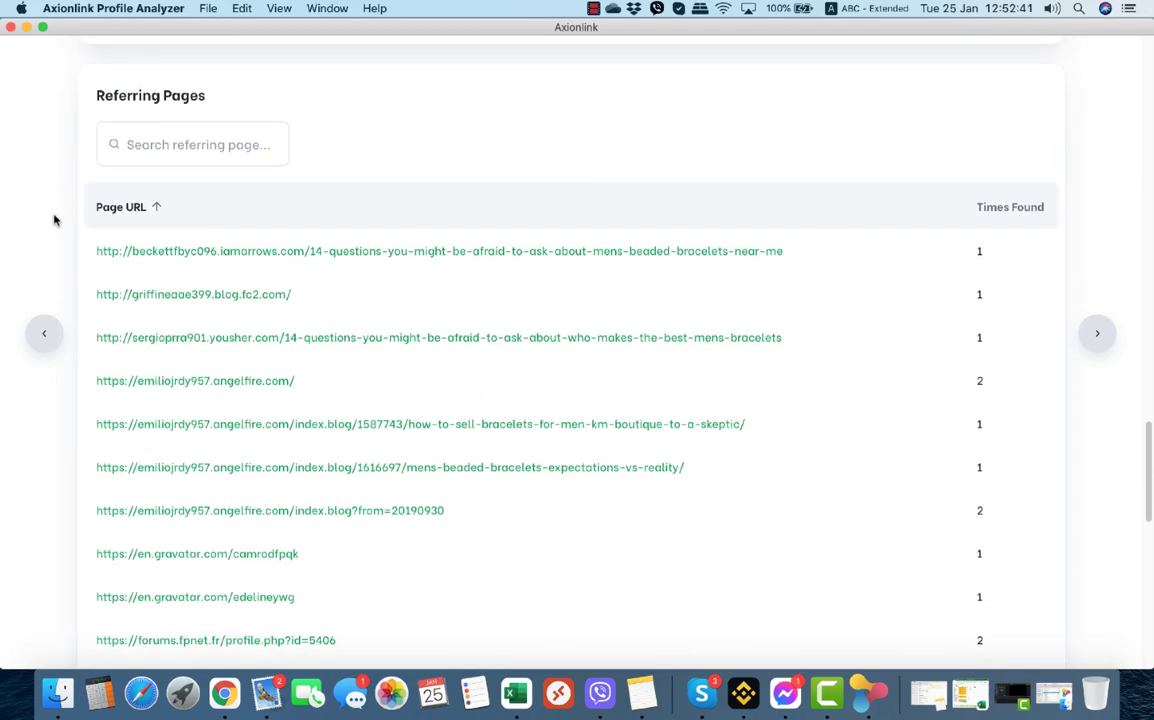
pyautogui.scroll(-7, 55, 220)
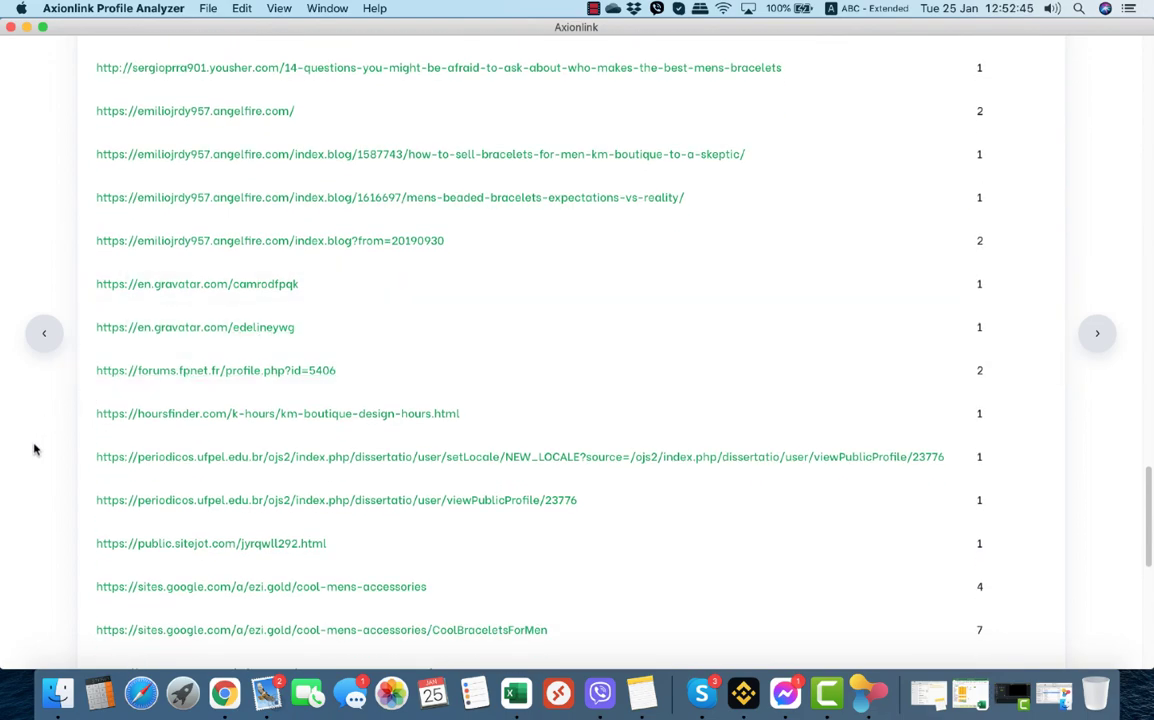
pyautogui.scroll(8, 38, 466)
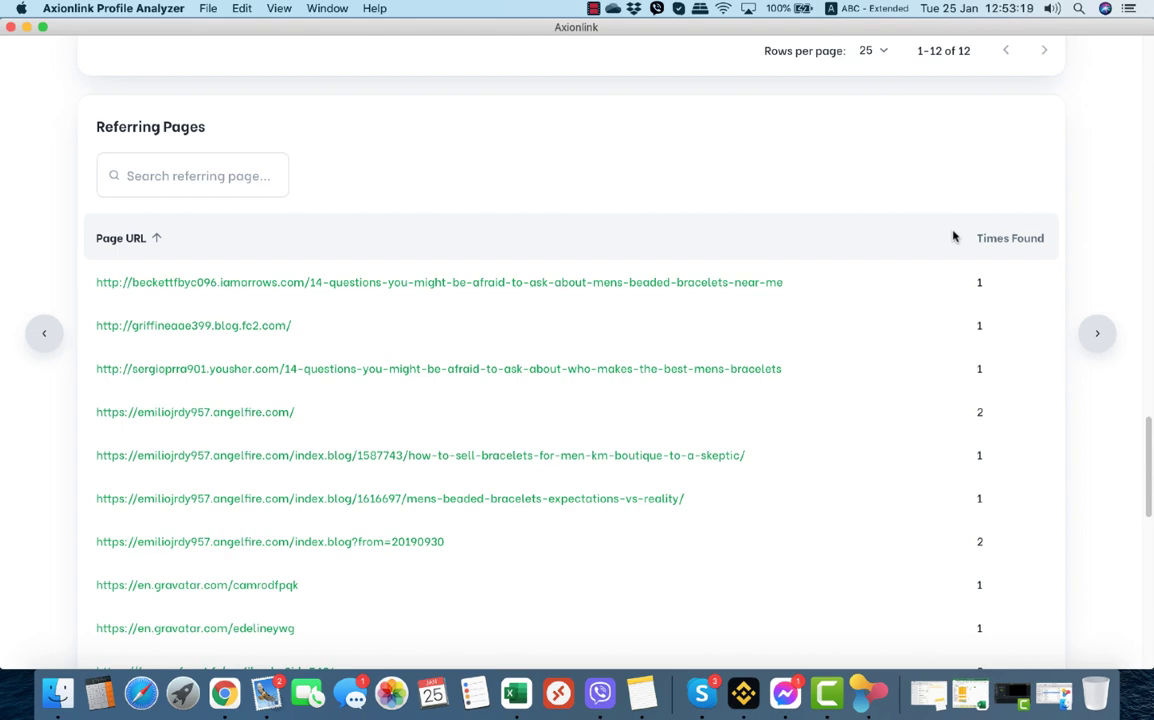
# Go back to the km-boutique.com project overview and examine its Per Keyword Metrics table.
pyautogui.scroll(10, 44, 260)
pyautogui.scroll(10, 44, 260)
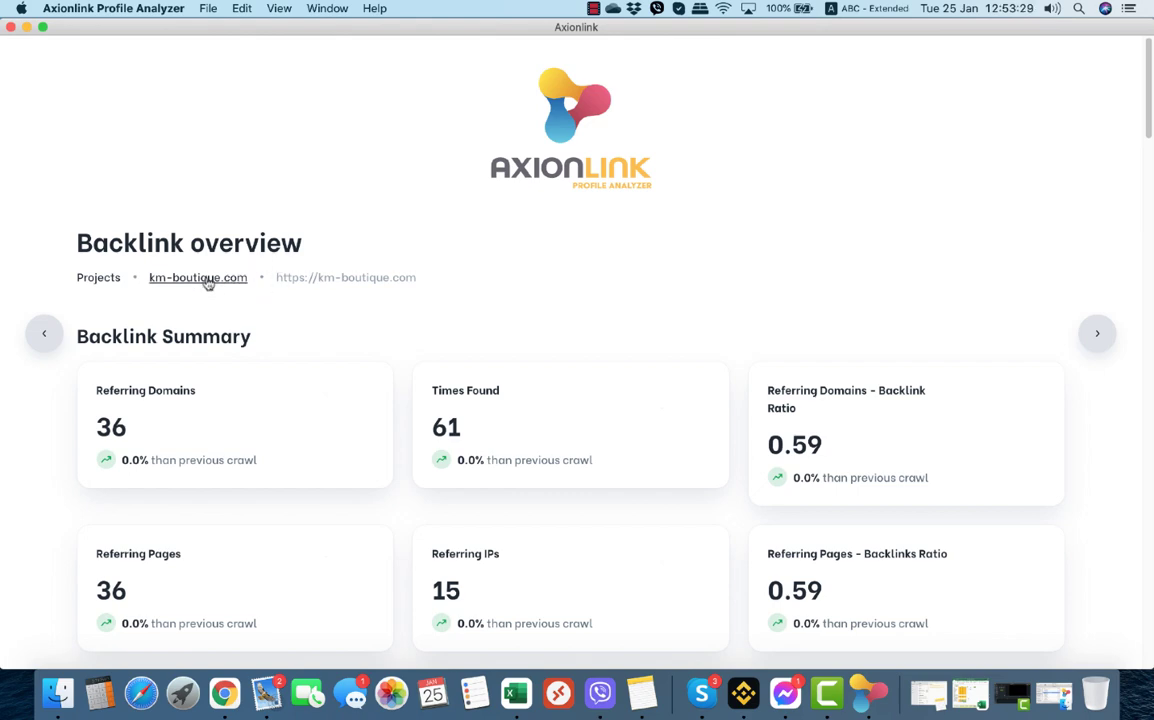
pyautogui.click(206, 280)
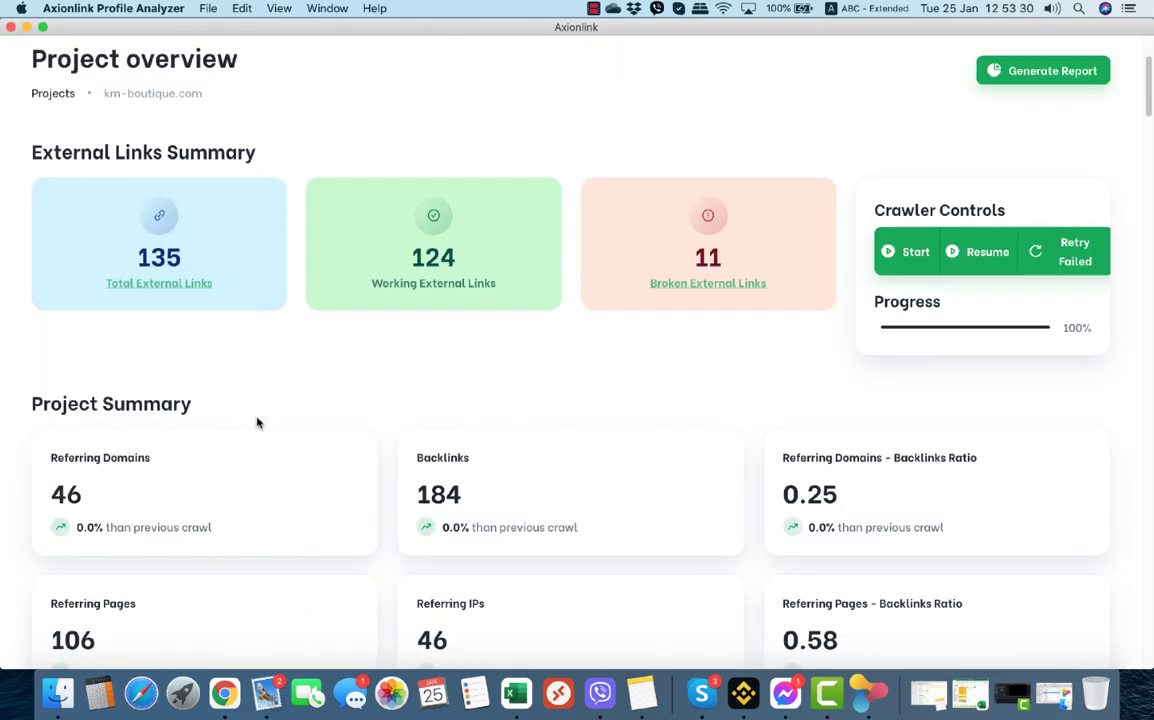
pyautogui.scroll(-20, 256, 423)
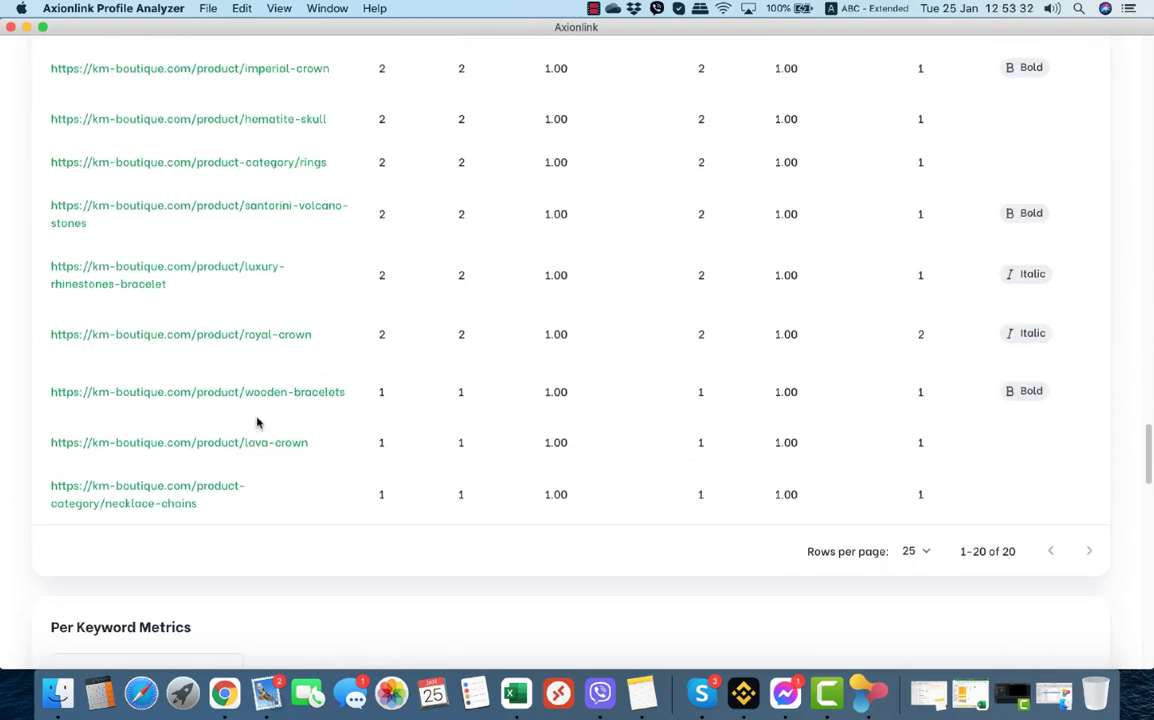
pyautogui.scroll(-5, 257, 420)
pyautogui.scroll(1, 257, 420)
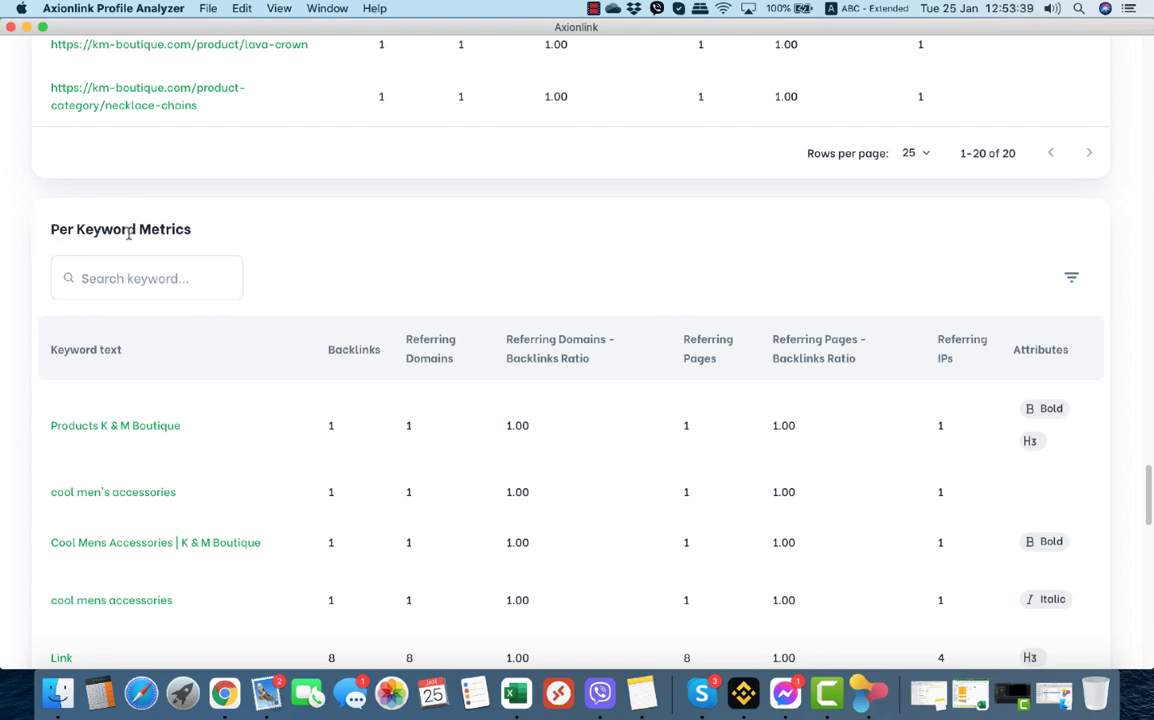
pyautogui.scroll(-5, 26, 419)
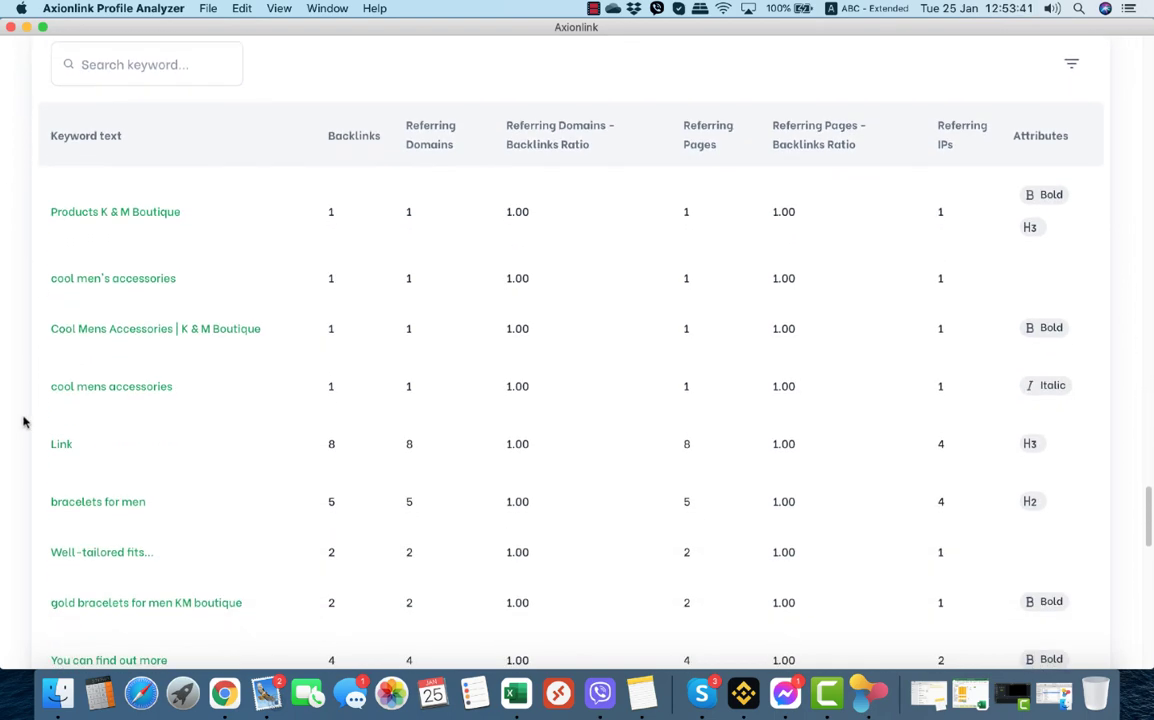
pyautogui.scroll(-4, 26, 421)
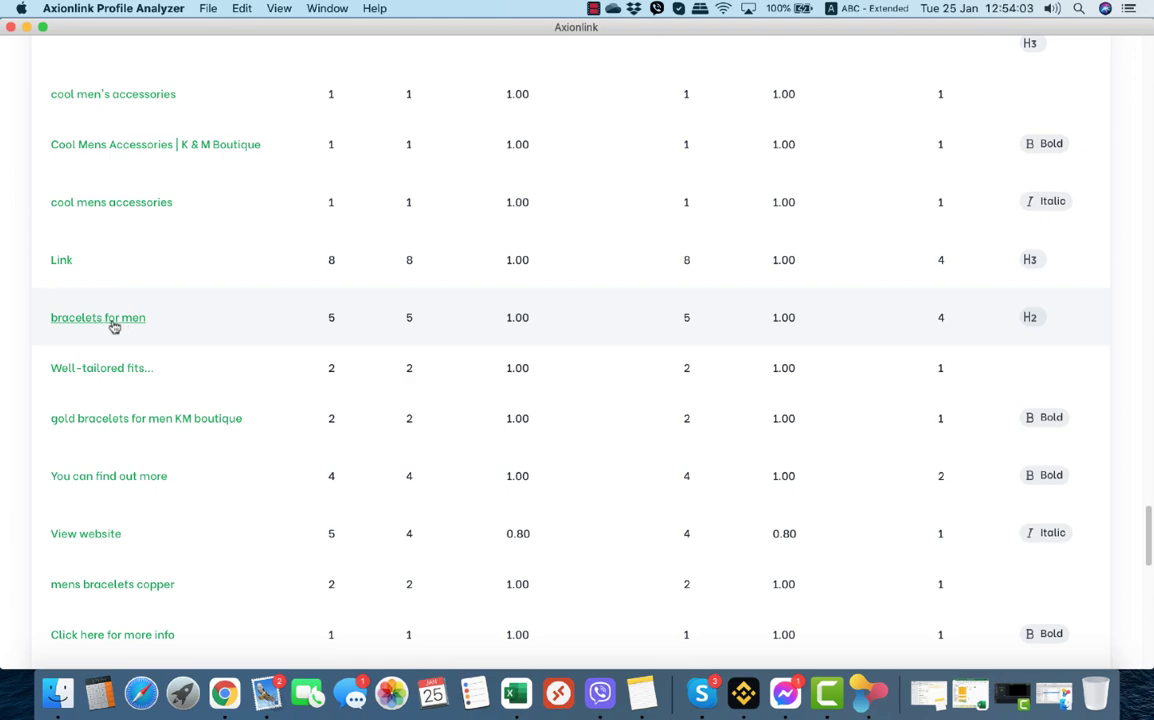
# Open the keyword overview for "bracelets for men" and examine its Keyword Summary, Backlinks Relation and Keywords Positioning charts.
pyautogui.click(114, 322)
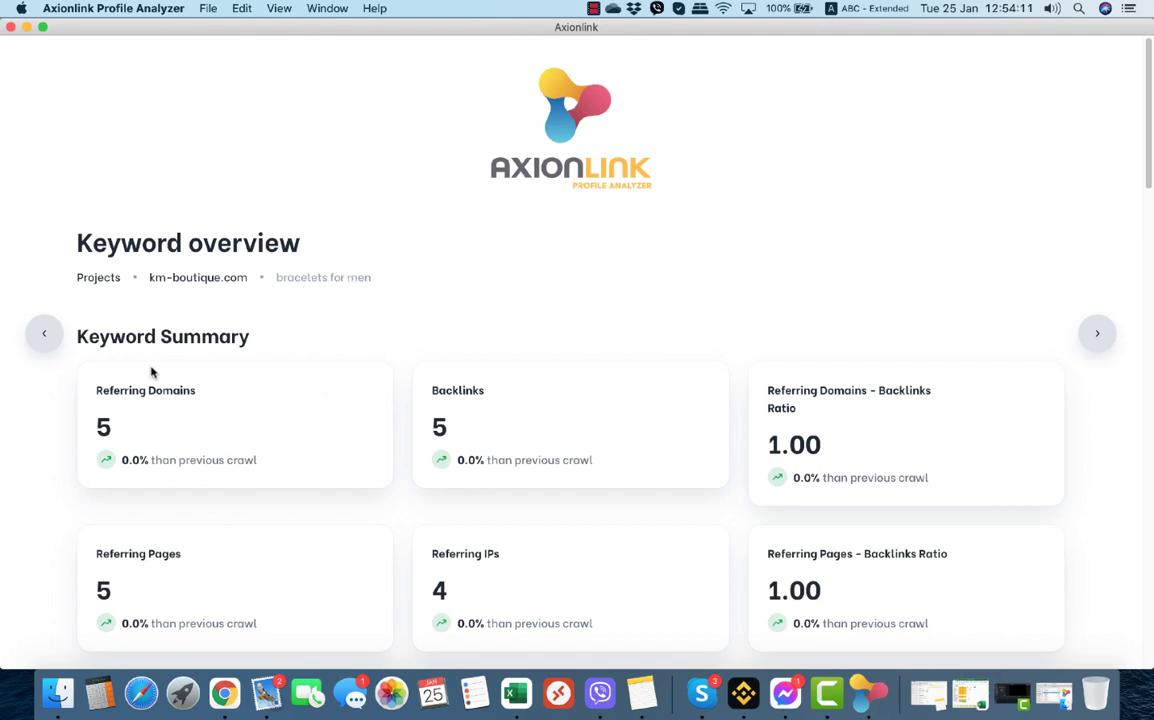
pyautogui.scroll(-5, 33, 485)
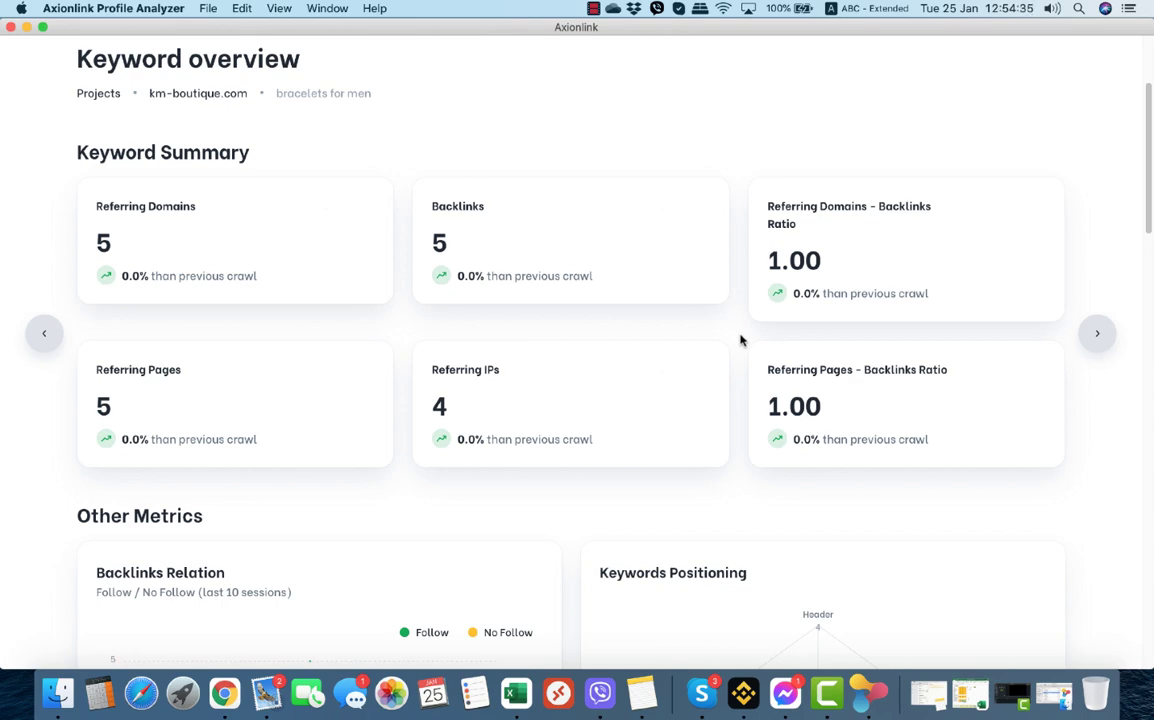
pyautogui.scroll(-5, 740, 340)
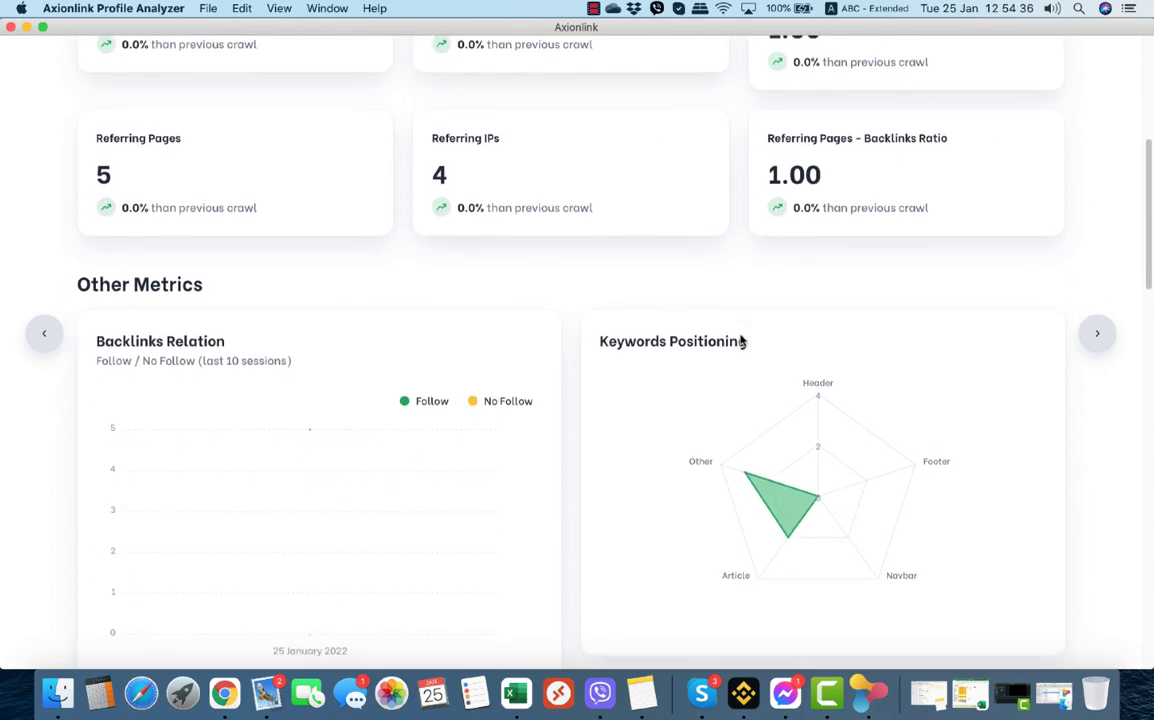
pyautogui.scroll(-1, 740, 340)
pyautogui.moveTo(222, 255)
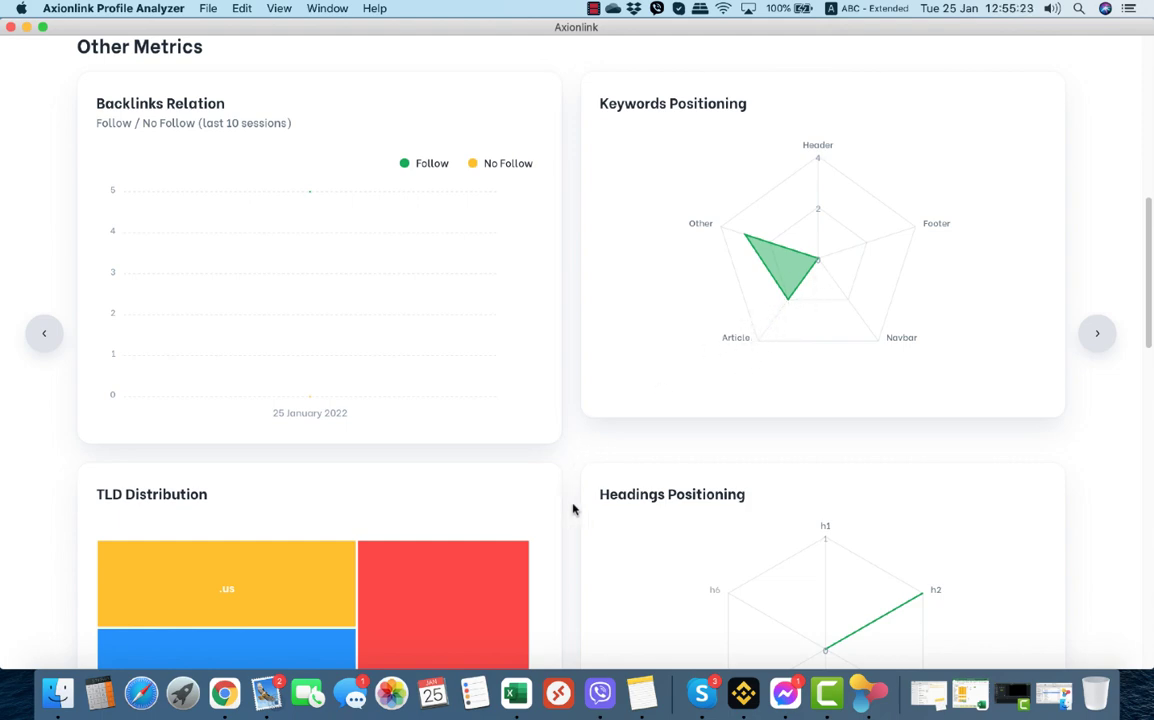
# Inspect the .us, .br and .com values in this keyword's TLD Distribution chart.
pyautogui.scroll(-2, 572, 513)
pyautogui.scroll(-5, 572, 513)
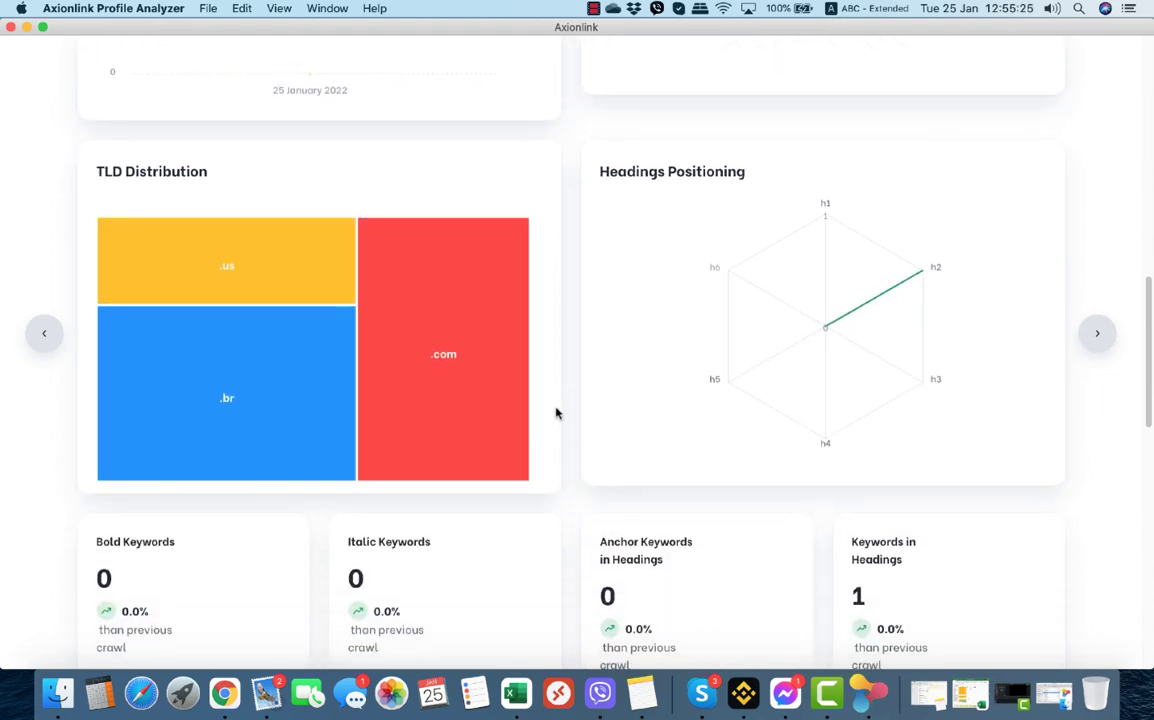
pyautogui.moveTo(494, 289)
pyautogui.moveTo(286, 258)
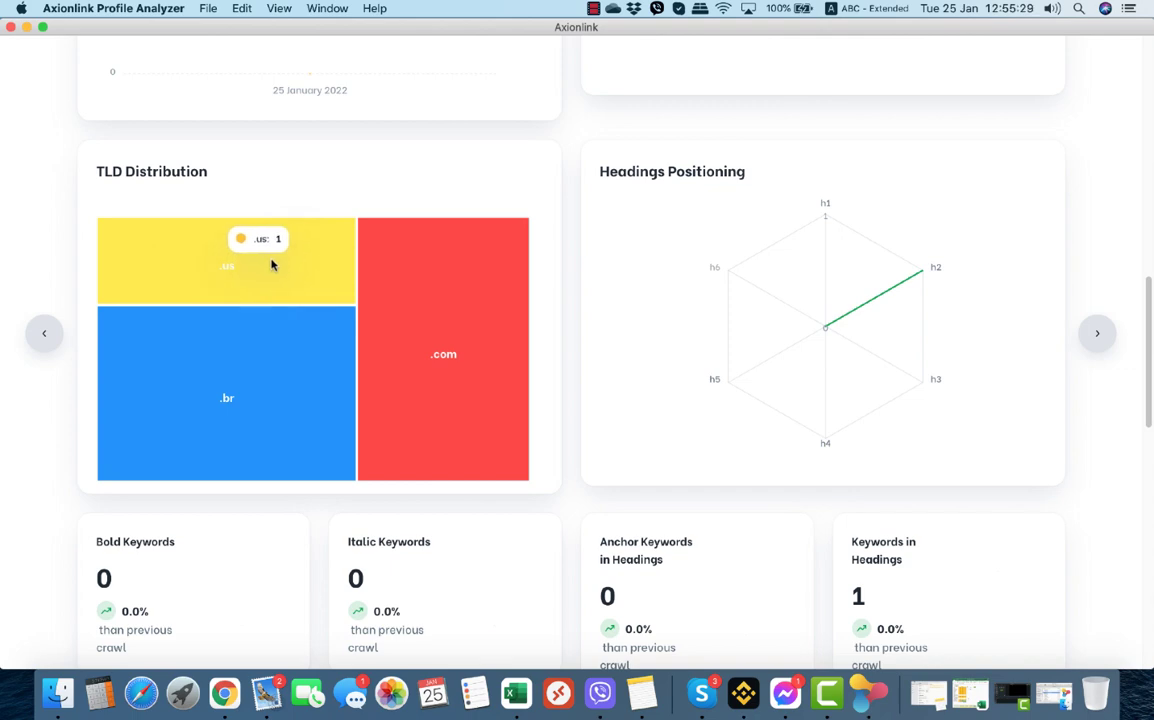
pyautogui.moveTo(257, 416)
pyautogui.moveTo(461, 355)
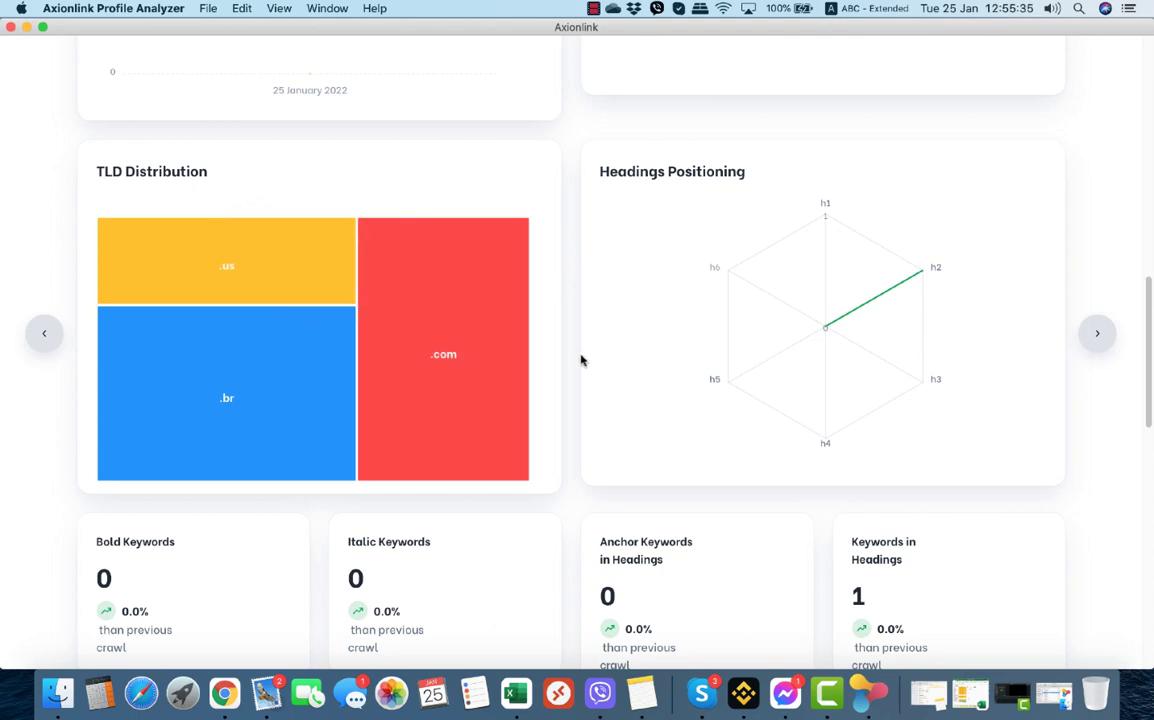
# Check the keyword's Headings Positioning chart and its bold, italic and heading keyword figures.
pyautogui.scroll(-2, 580, 372)
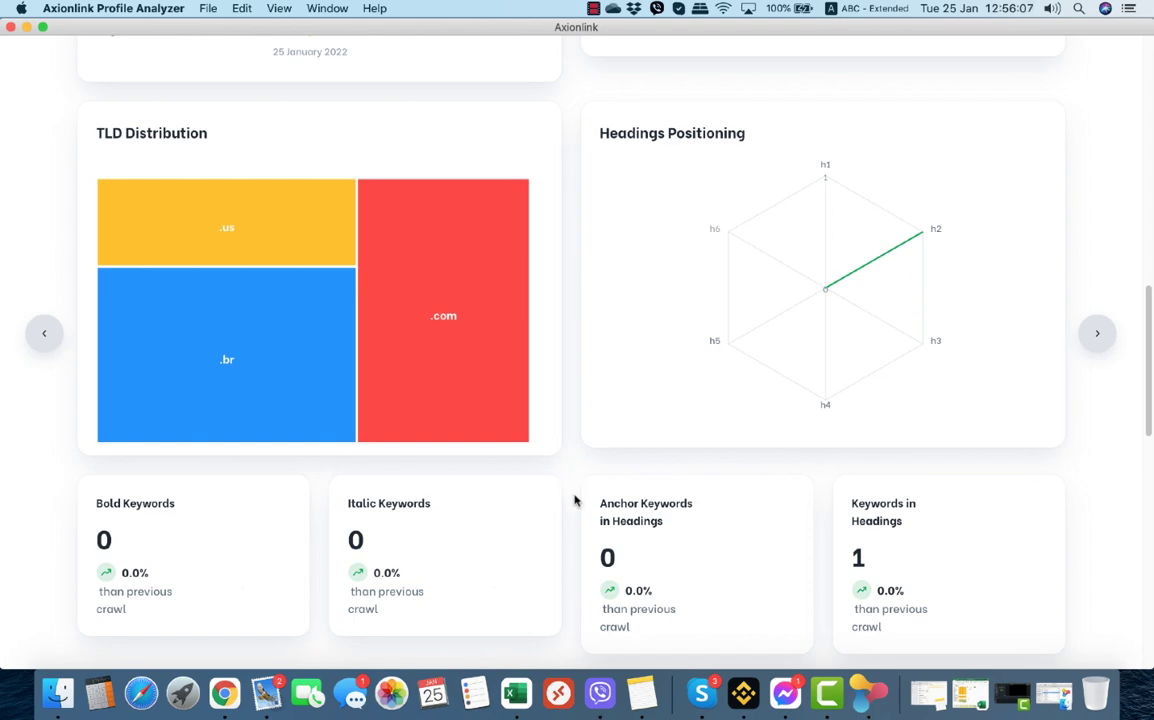
pyautogui.scroll(-3, 575, 500)
pyautogui.scroll(-3, 575, 500)
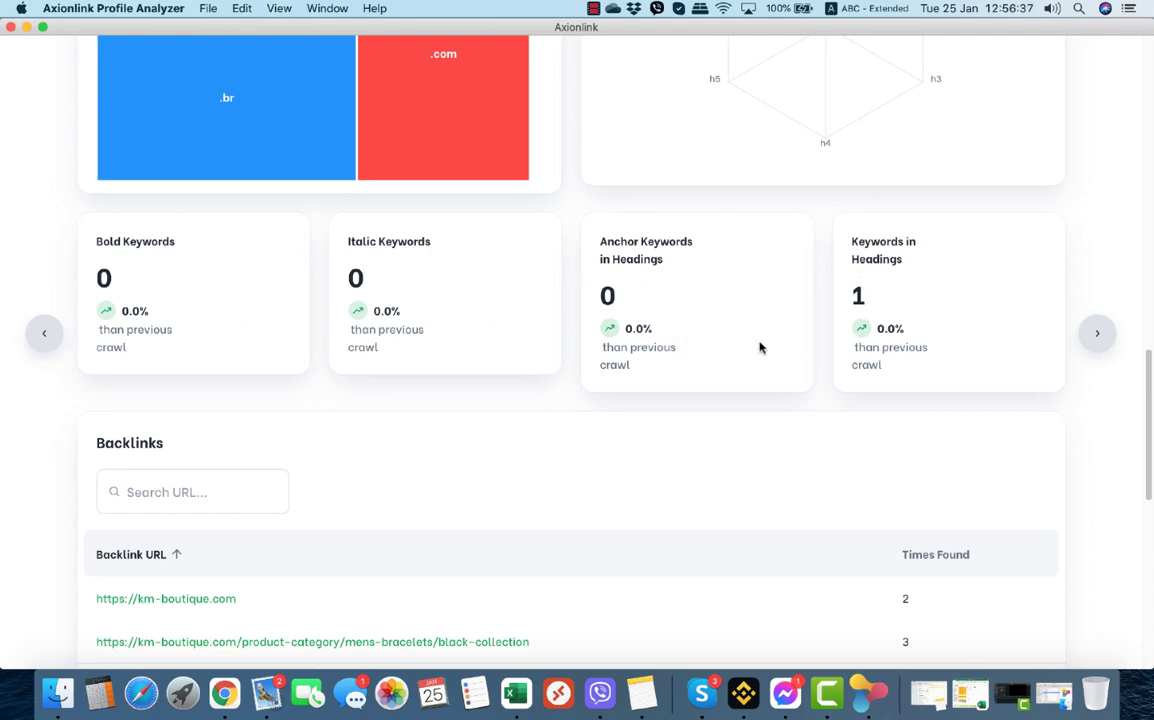
pyautogui.scroll(3, 877, 114)
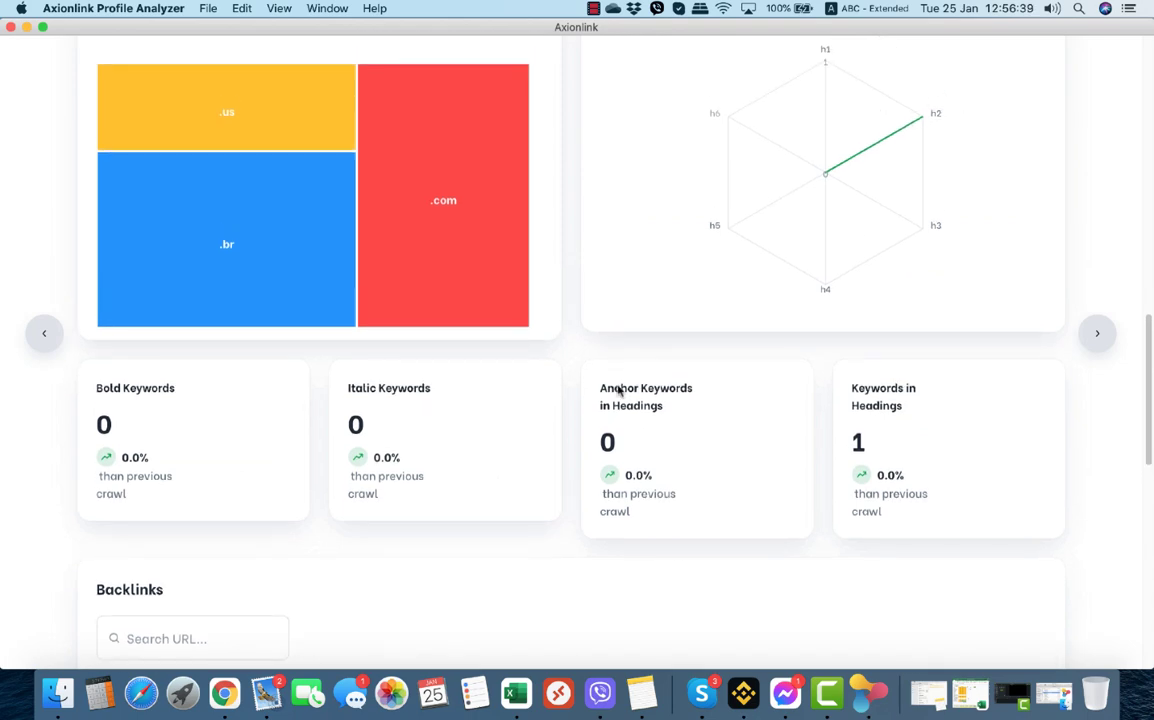
# Look over the keyword's Backlinks table, then revisit its Keyword Summary and the charts under Other Metrics.
pyautogui.scroll(-10, 545, 470)
pyautogui.scroll(2, 545, 473)
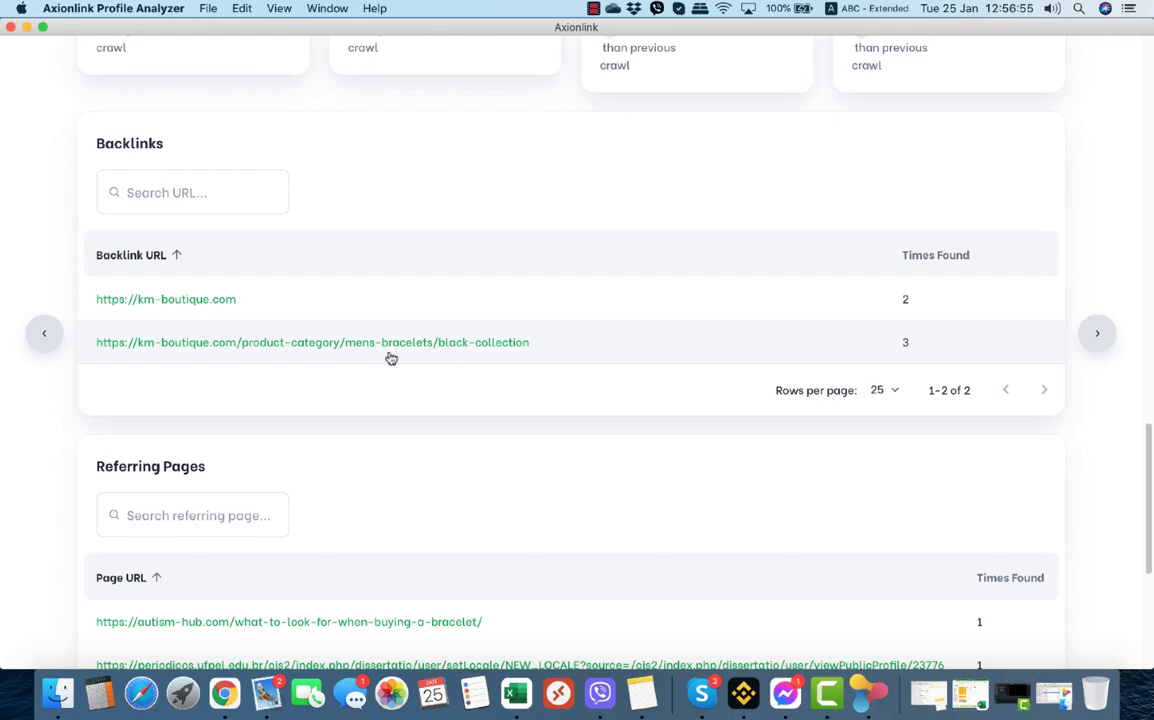
pyautogui.scroll(15, 33, 195)
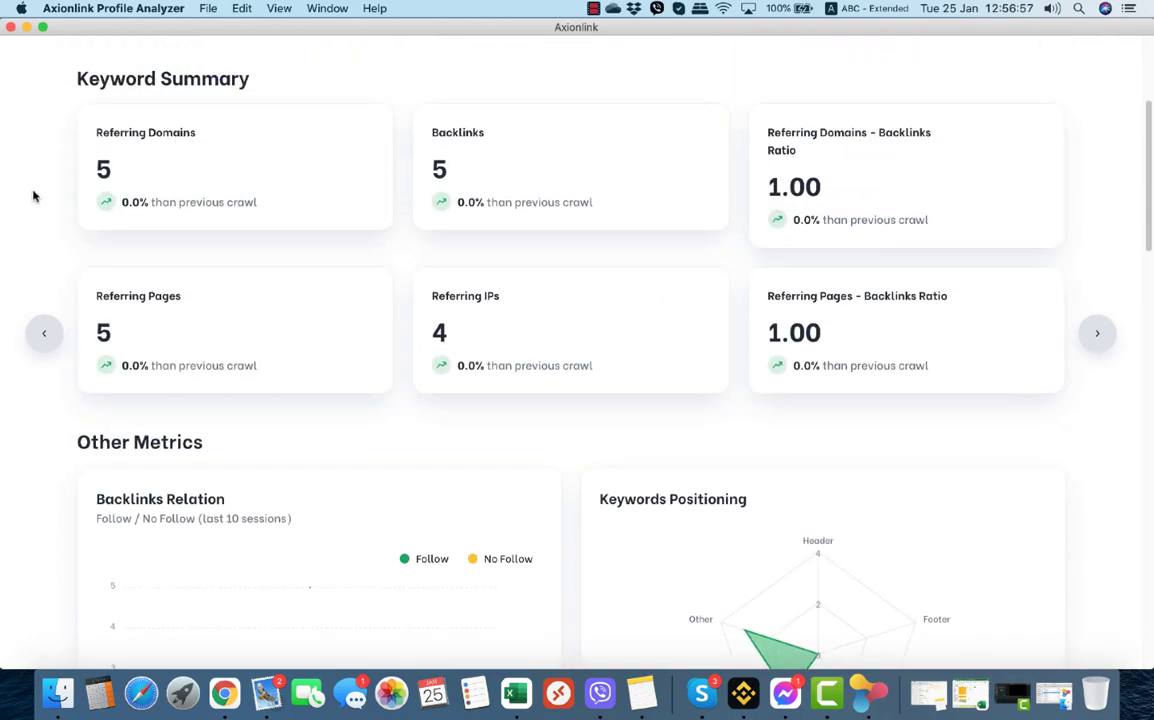
pyautogui.scroll(5, 33, 195)
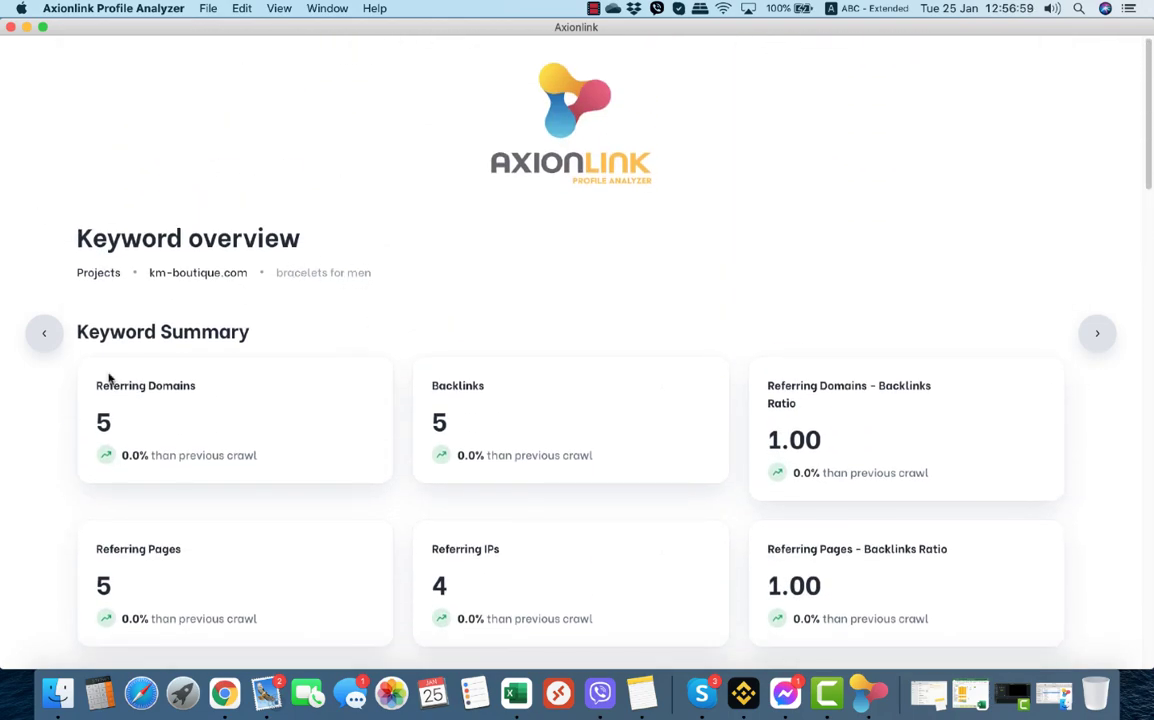
pyautogui.scroll(-10, 39, 523)
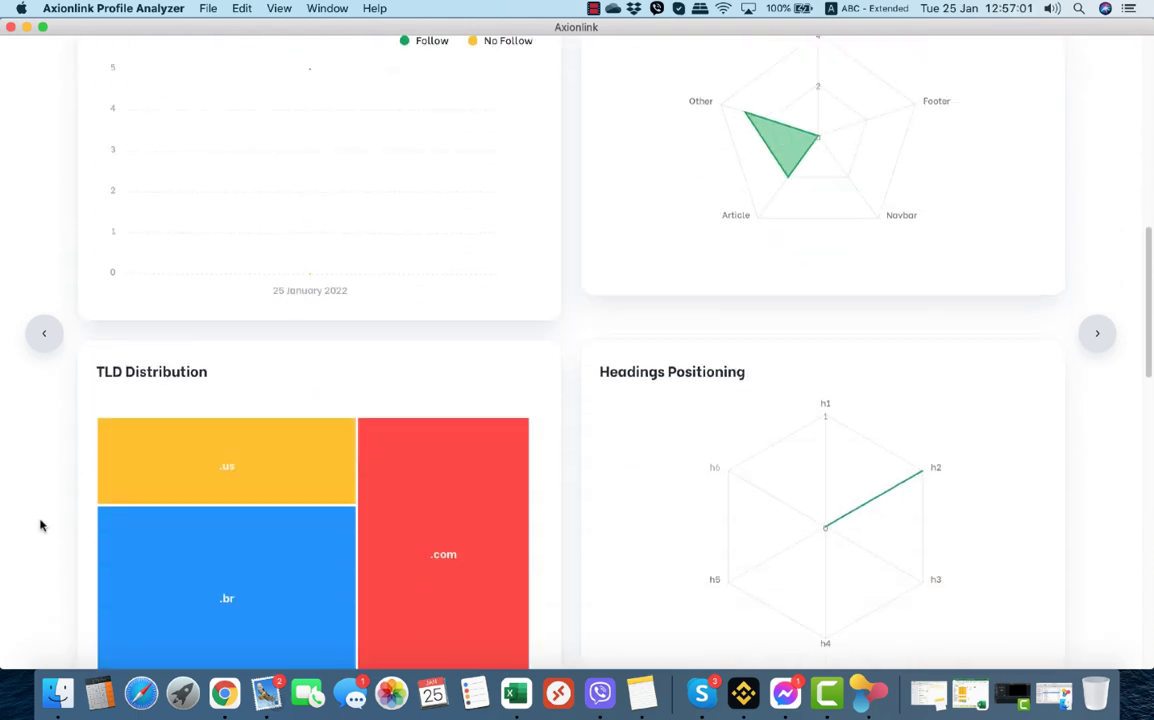
# Review the Backlinks and Referring Pages tables in the "bracelets for men" keyword overview.
pyautogui.scroll(-10, 40, 524)
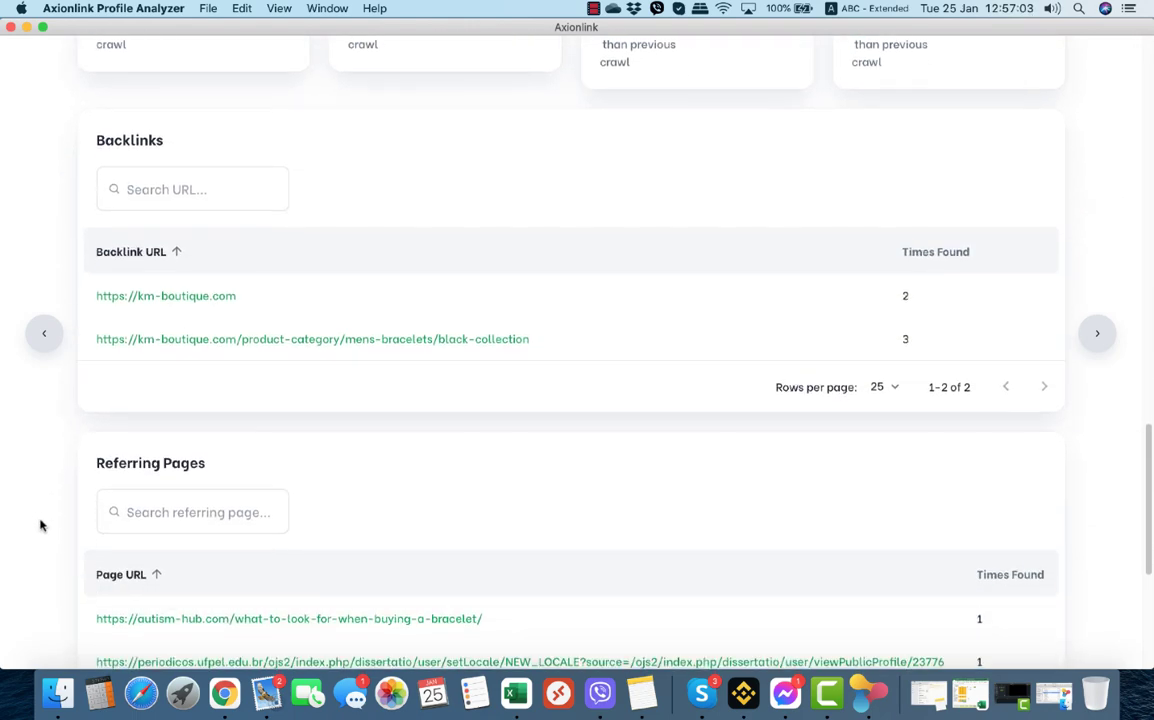
pyautogui.scroll(1, 40, 524)
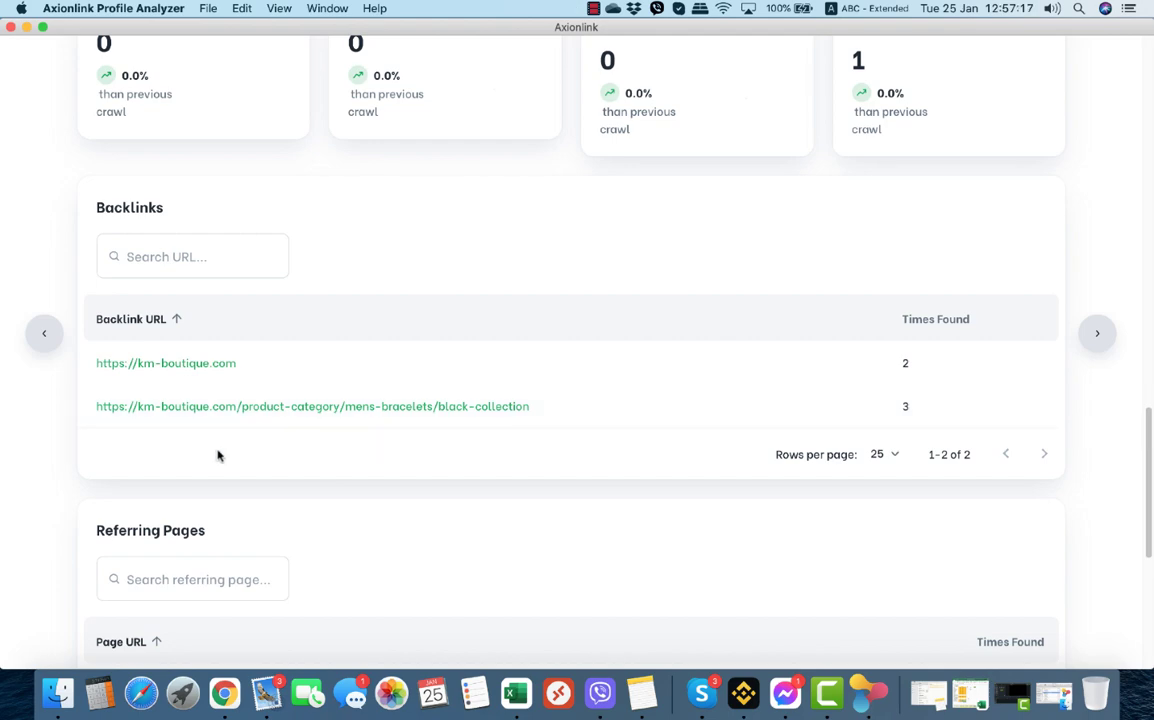
pyautogui.scroll(-6, 54, 525)
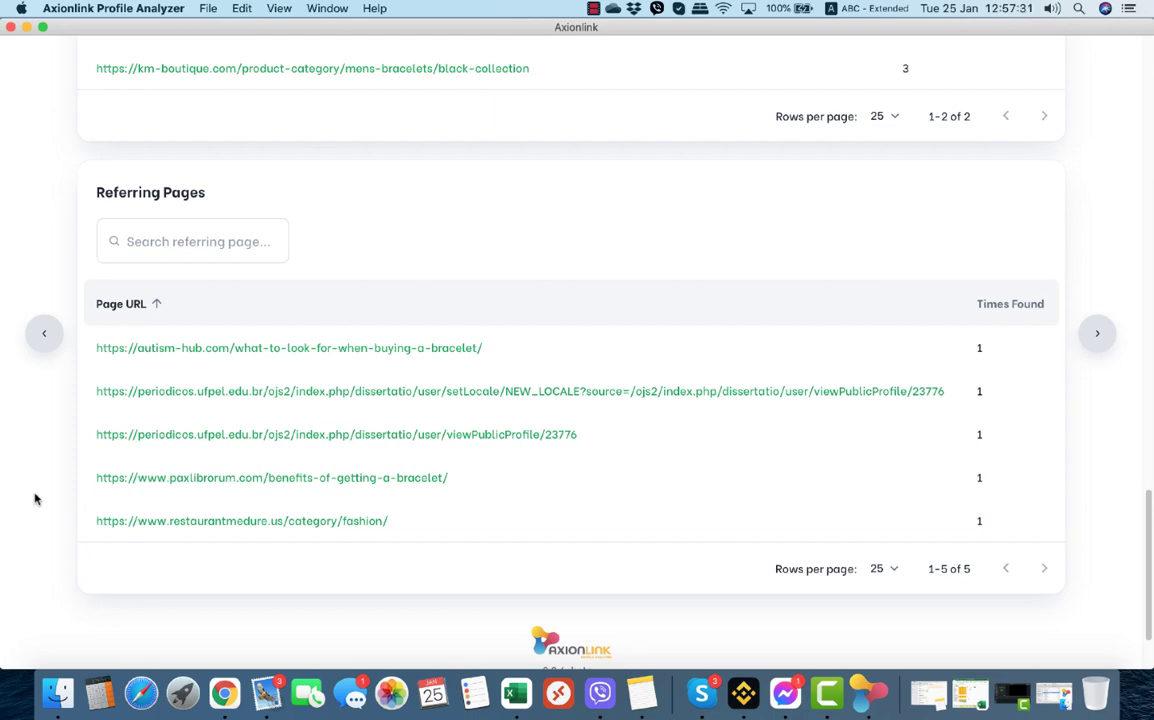
# Leave the keyword overview for the projects list and open the km-boutique.com project.
pyautogui.scroll(20, 116, 291)
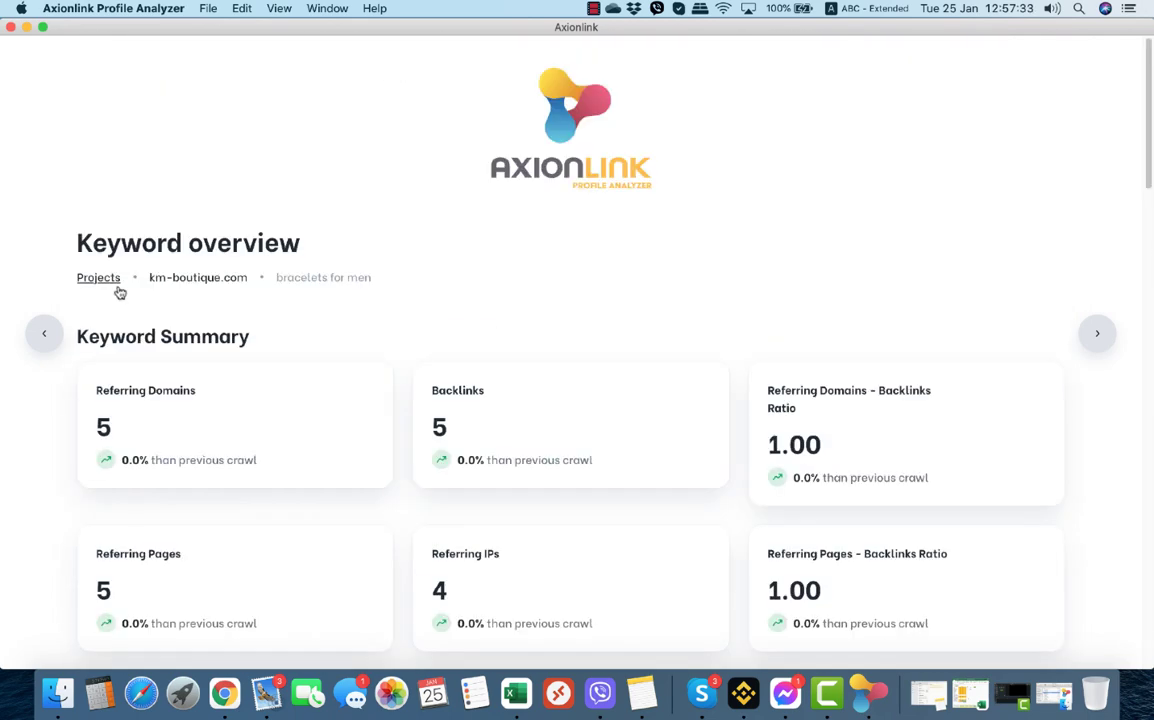
pyautogui.click(103, 277)
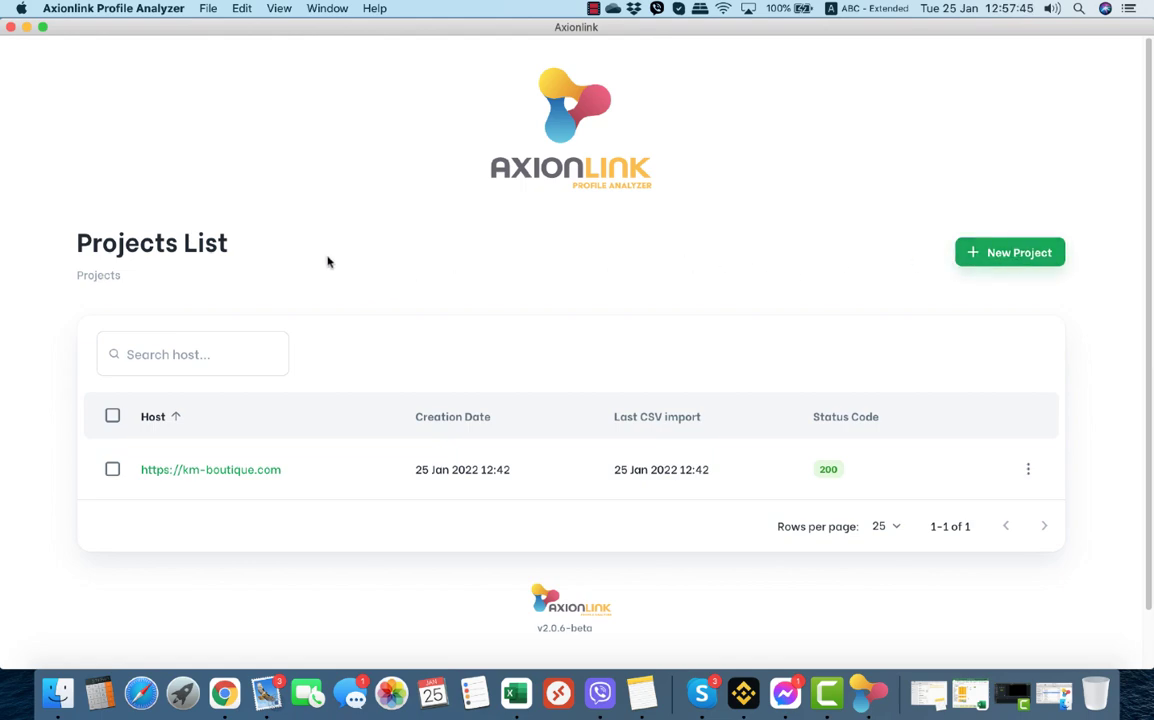
pyautogui.click(236, 471)
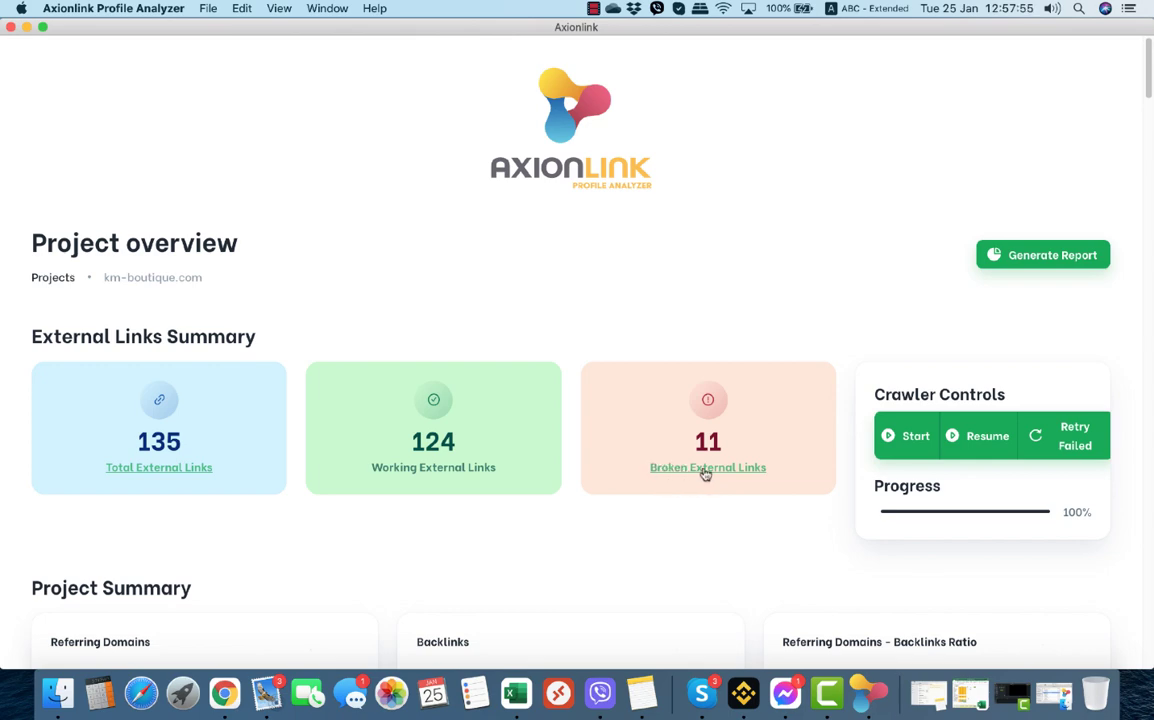
# Open the project's broken external links and skim the full list of failed URLs.
pyautogui.click(694, 474)
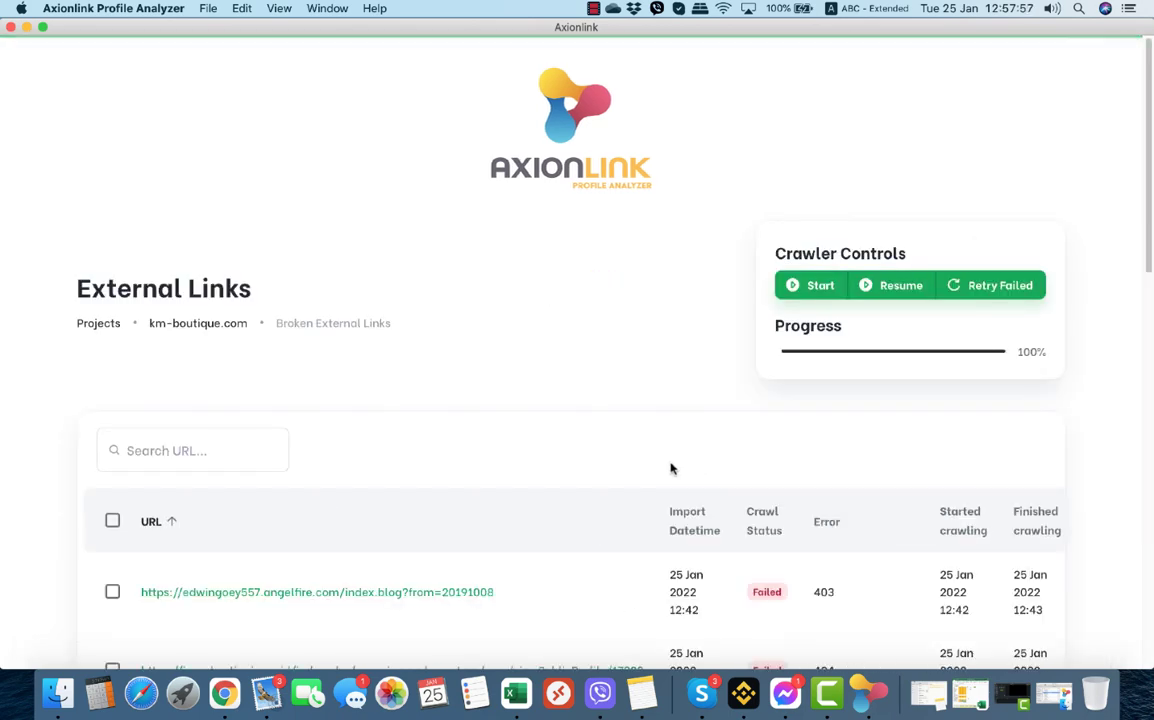
pyautogui.scroll(-5, 46, 550)
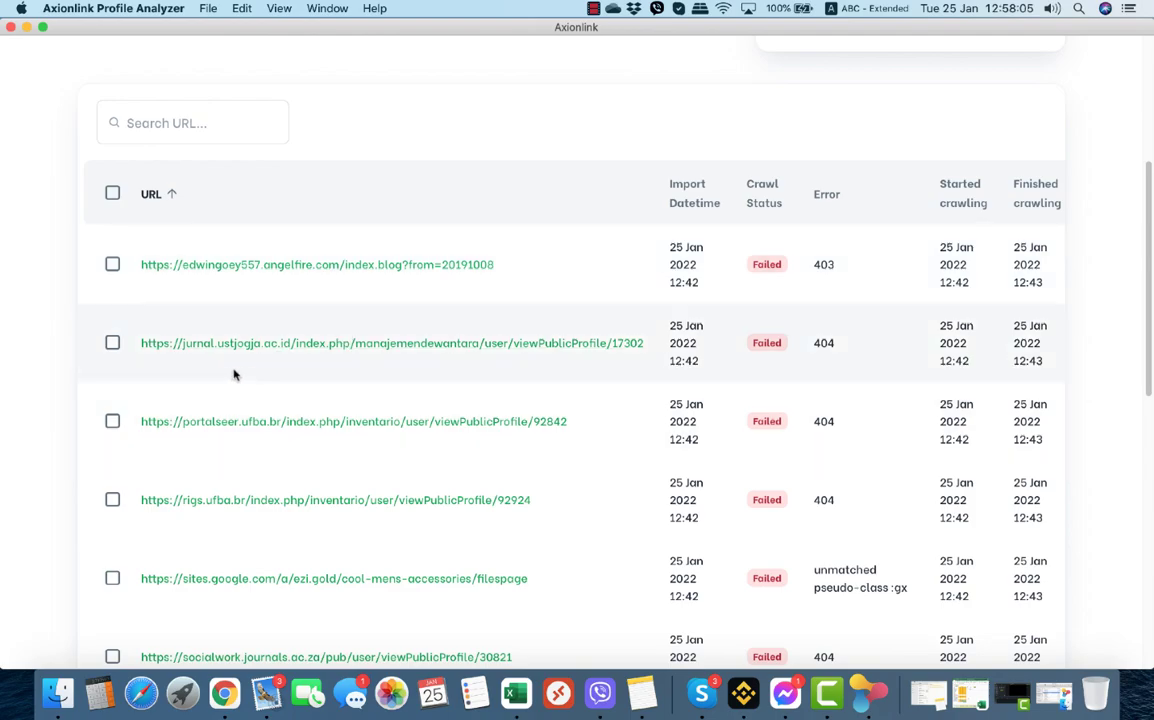
pyautogui.scroll(-6, 366, 375)
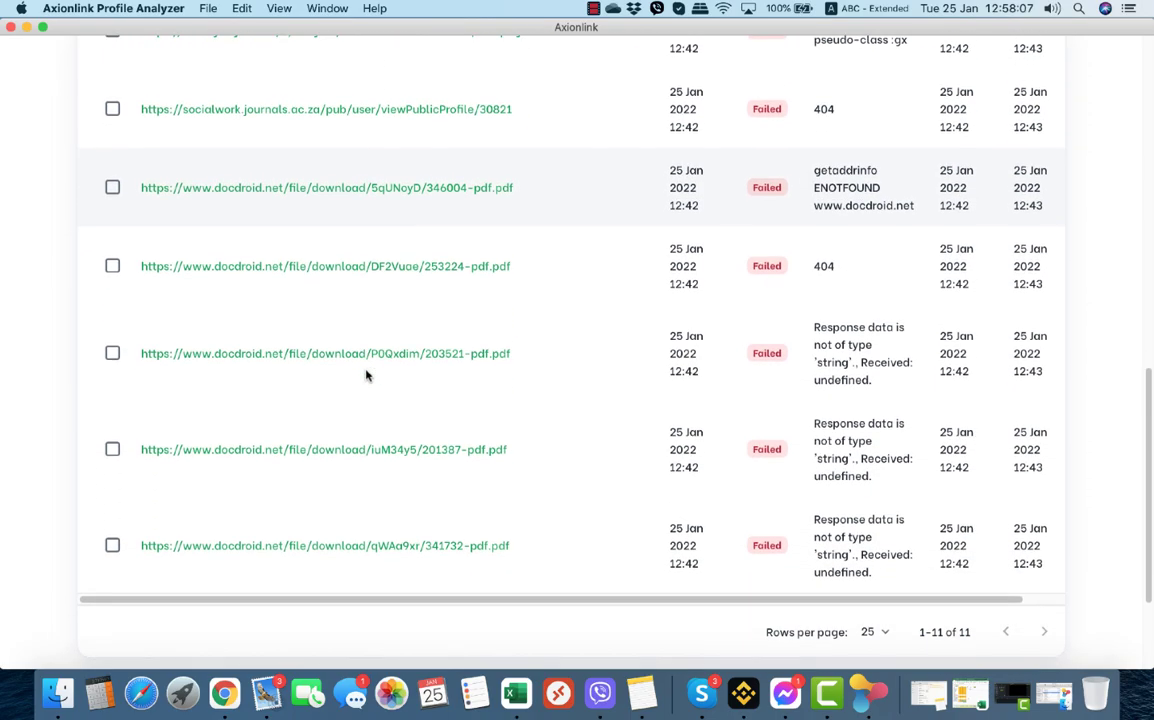
pyautogui.scroll(8, 366, 376)
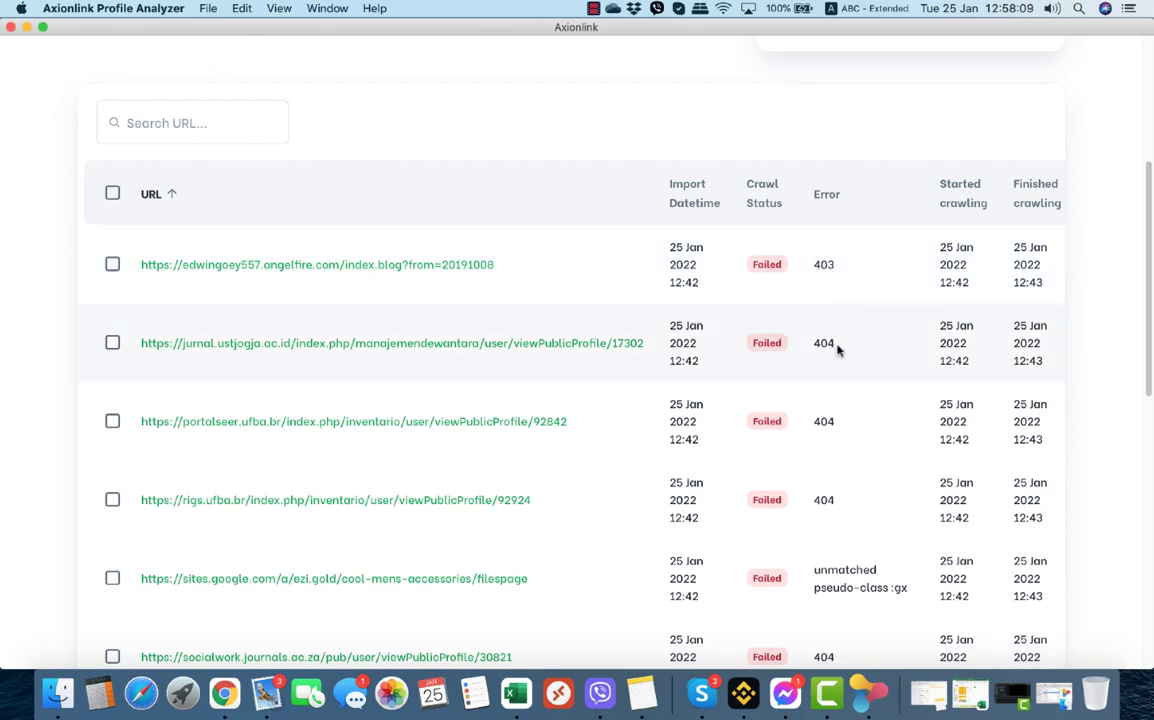
# Check the error reason given for each failed URL in the broken external links table.
pyautogui.scroll(-2, 840, 340)
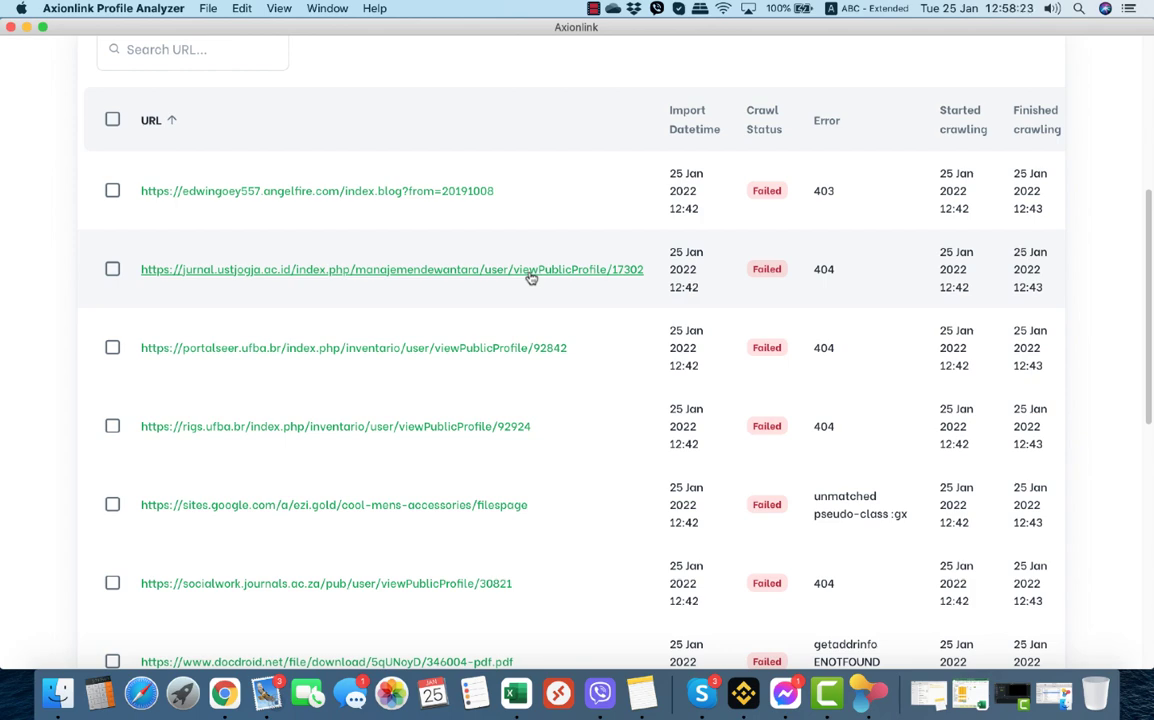
pyautogui.scroll(-2, 794, 498)
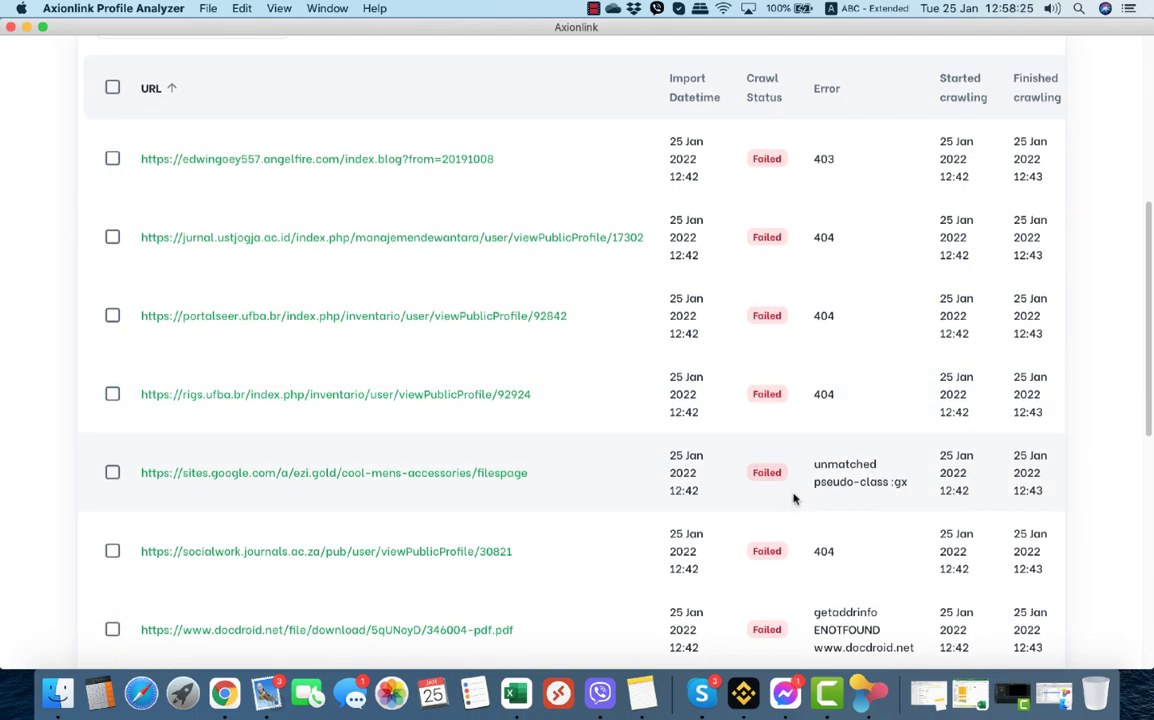
pyautogui.scroll(-10, 794, 498)
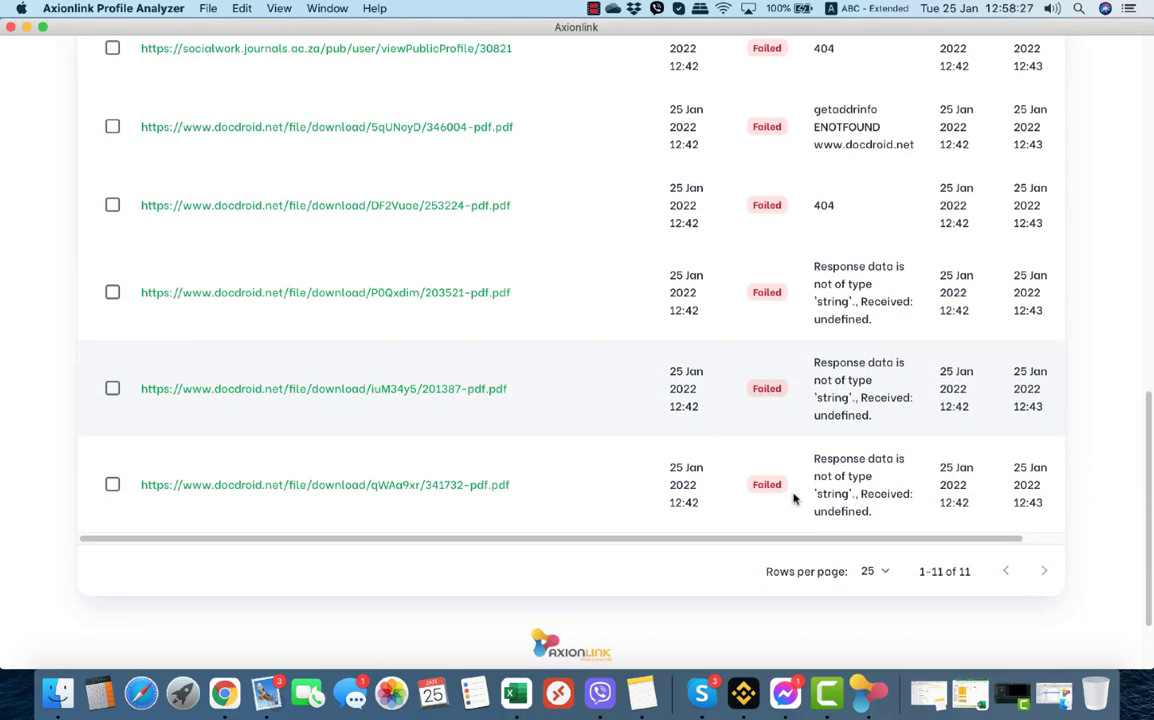
pyautogui.scroll(2, 794, 498)
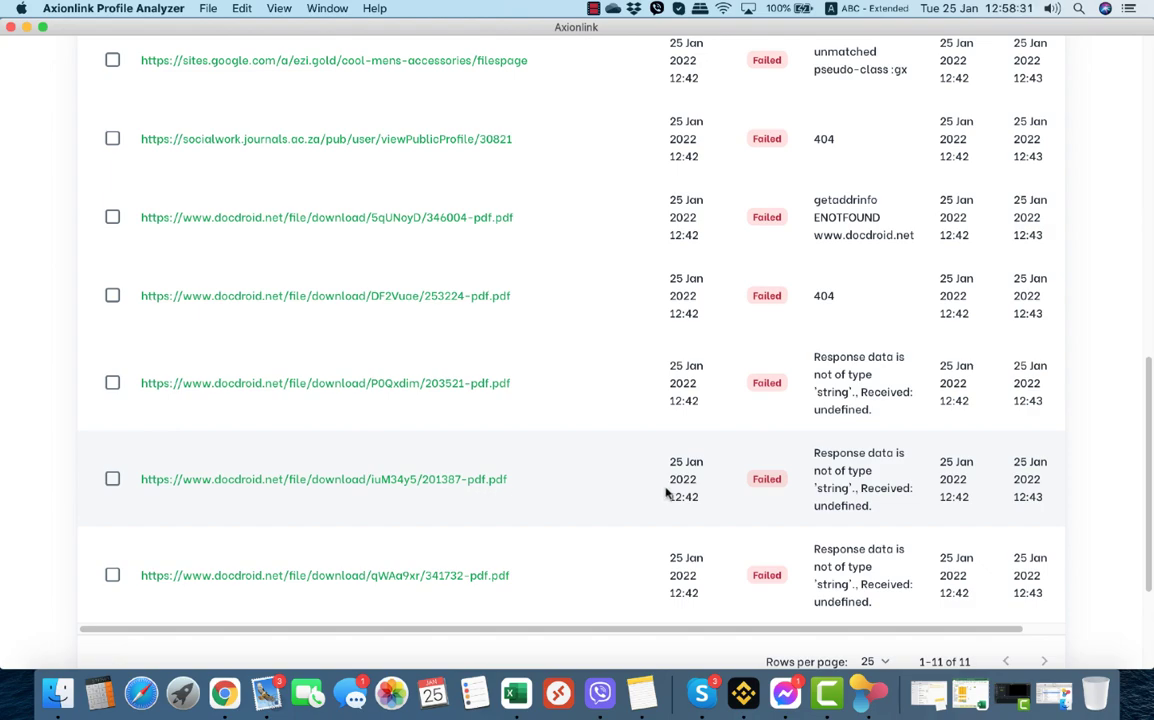
pyautogui.scroll(15, 666, 492)
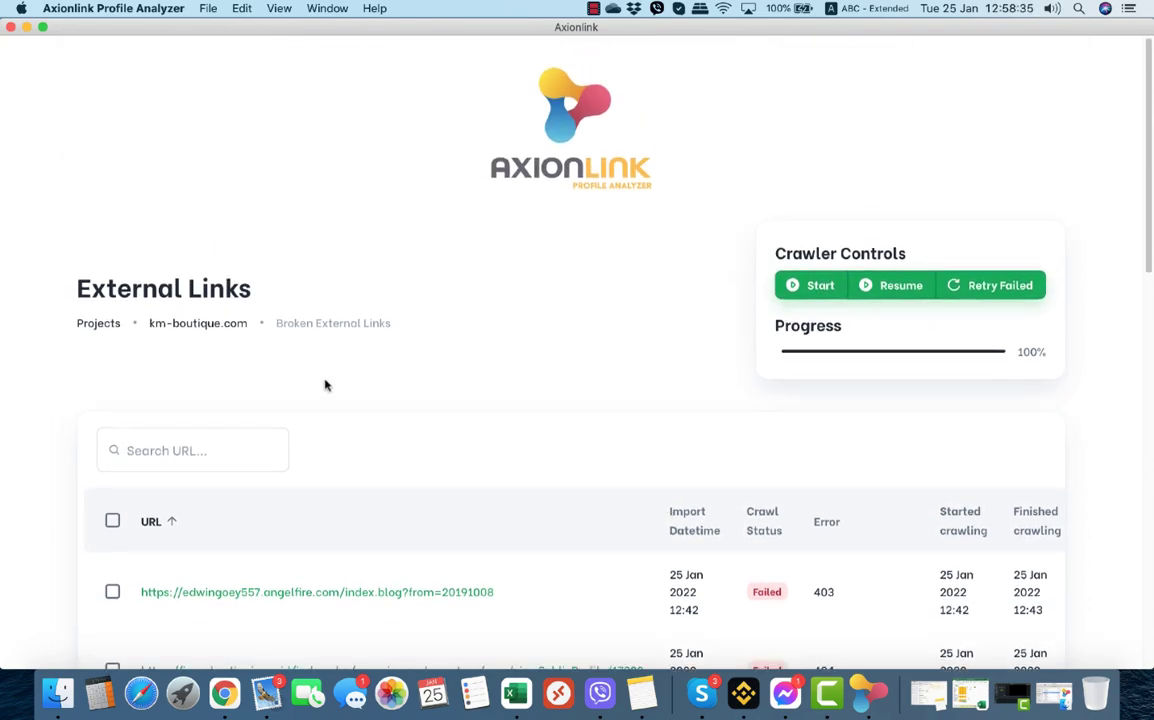
# Leave the broken links list, go back to the projects list and reopen km-boutique.com's project overview.
pyautogui.click(175, 323)
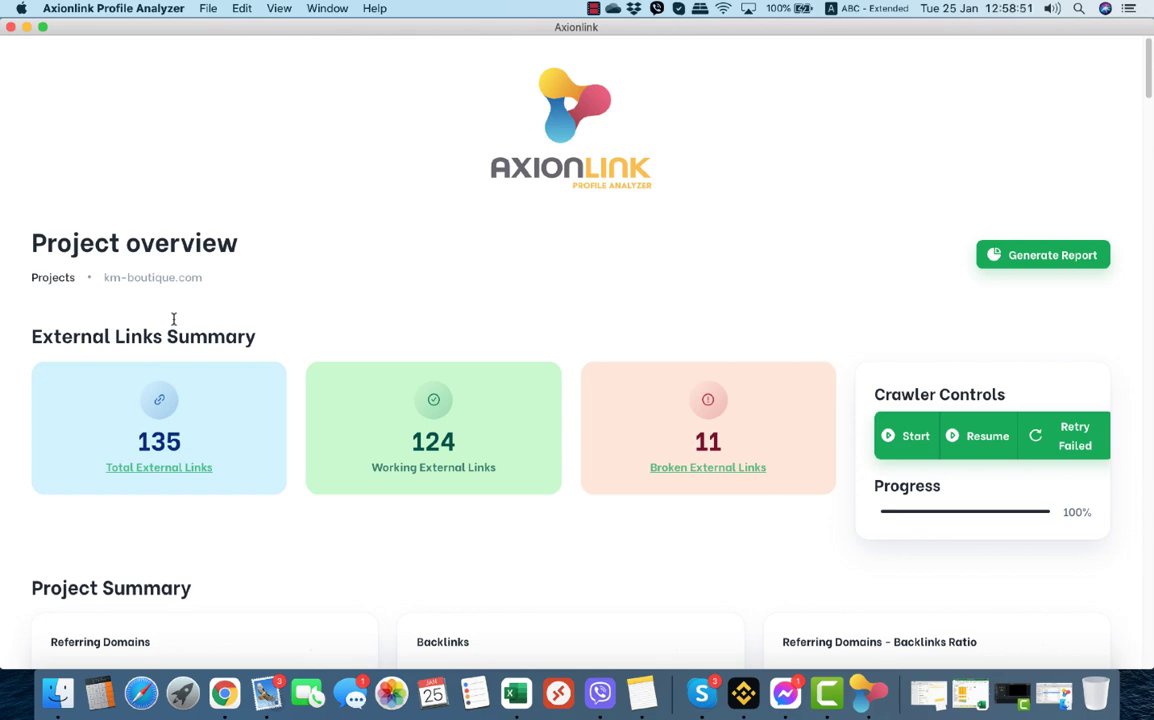
pyautogui.click(53, 279)
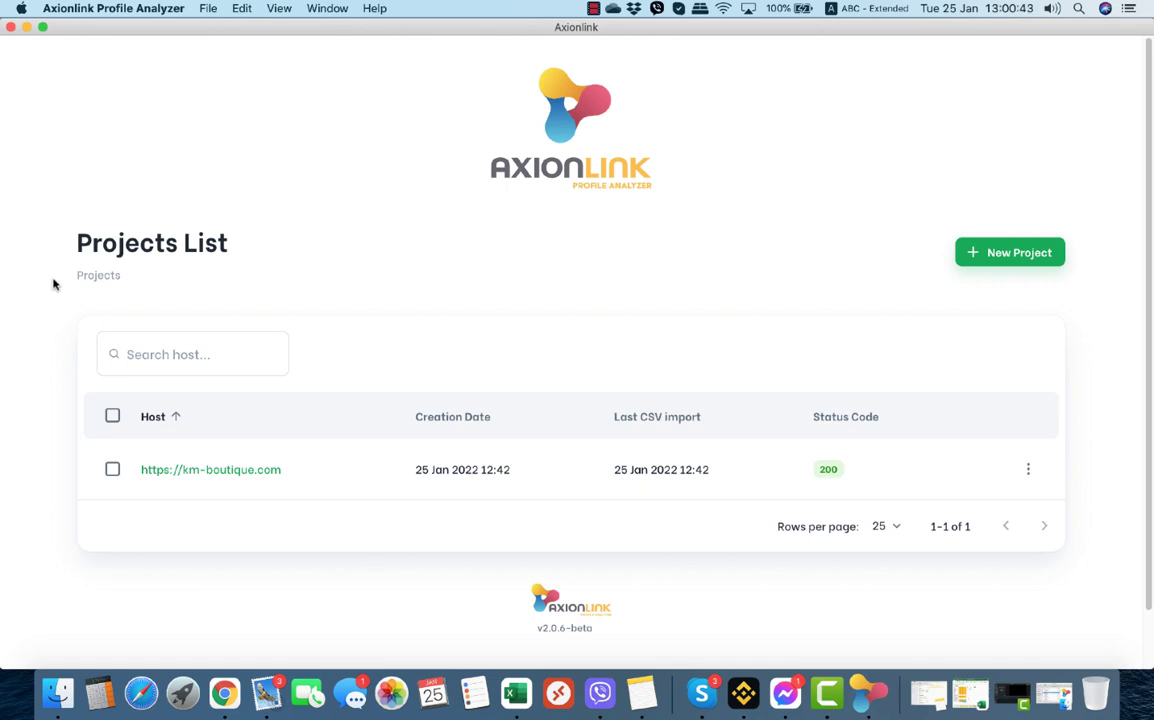
pyautogui.click(227, 476)
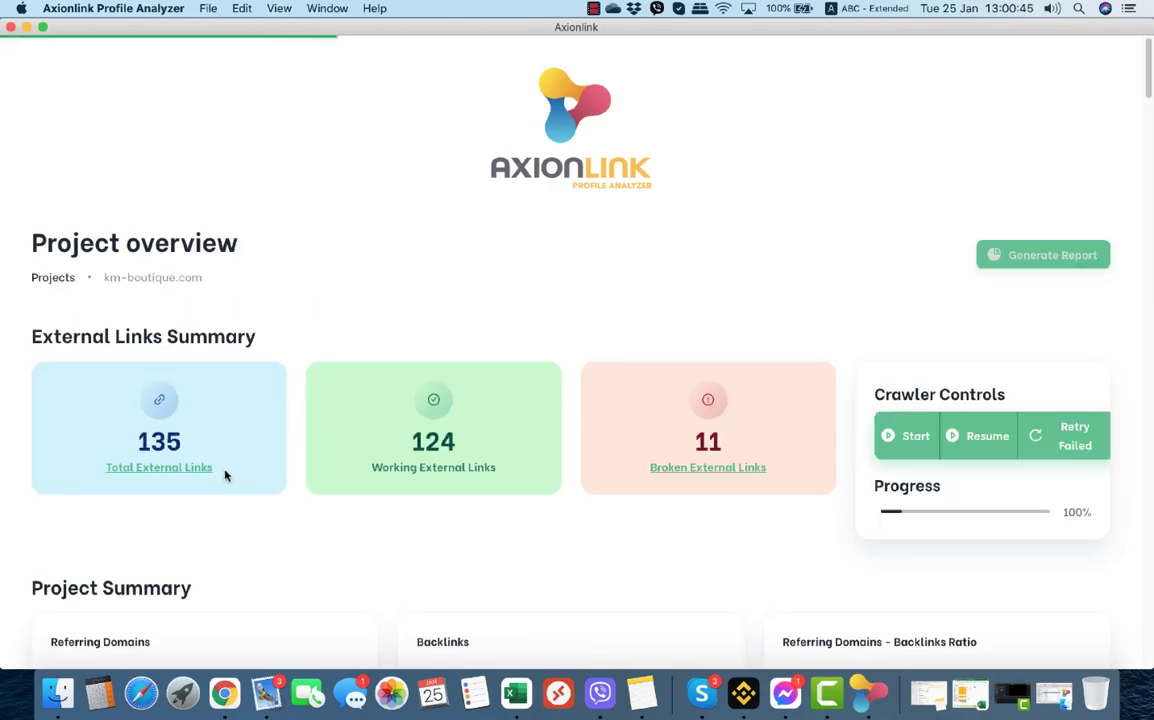
# Examine the Backlink Types and Backlinks Relation charts in the project's Backlinks Summary.
pyautogui.scroll(-10, 358, 510)
pyautogui.scroll(-3, 355, 510)
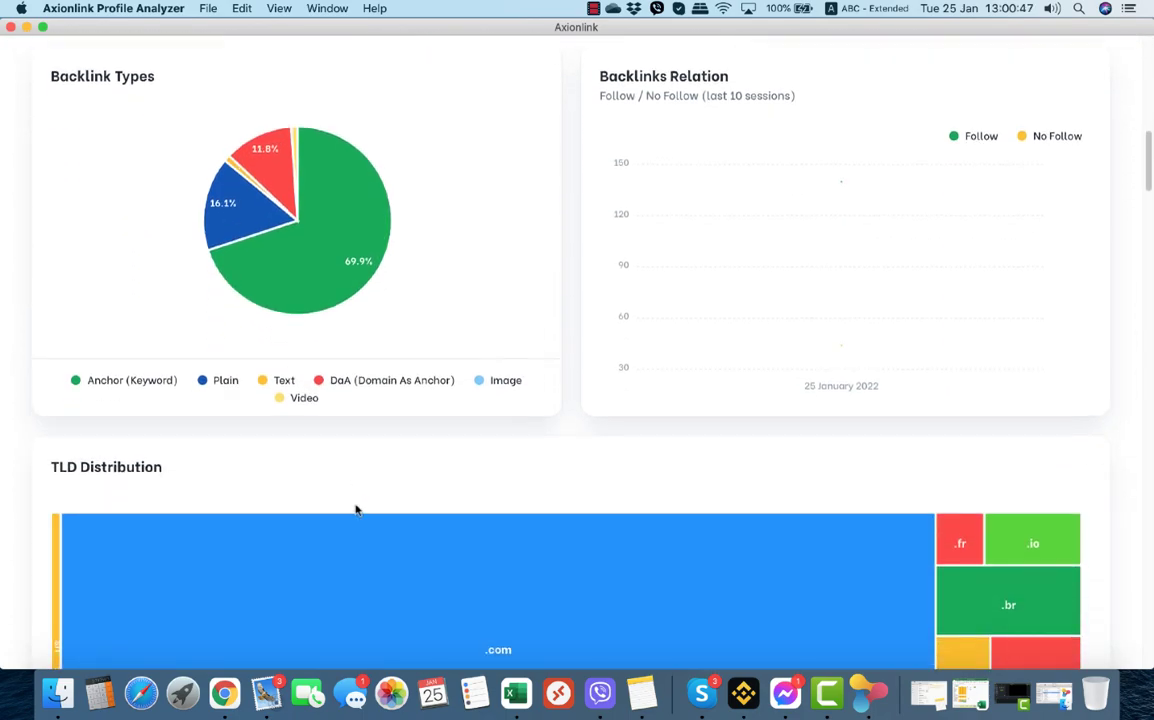
pyautogui.scroll(3, 355, 510)
pyautogui.scroll(2, 355, 510)
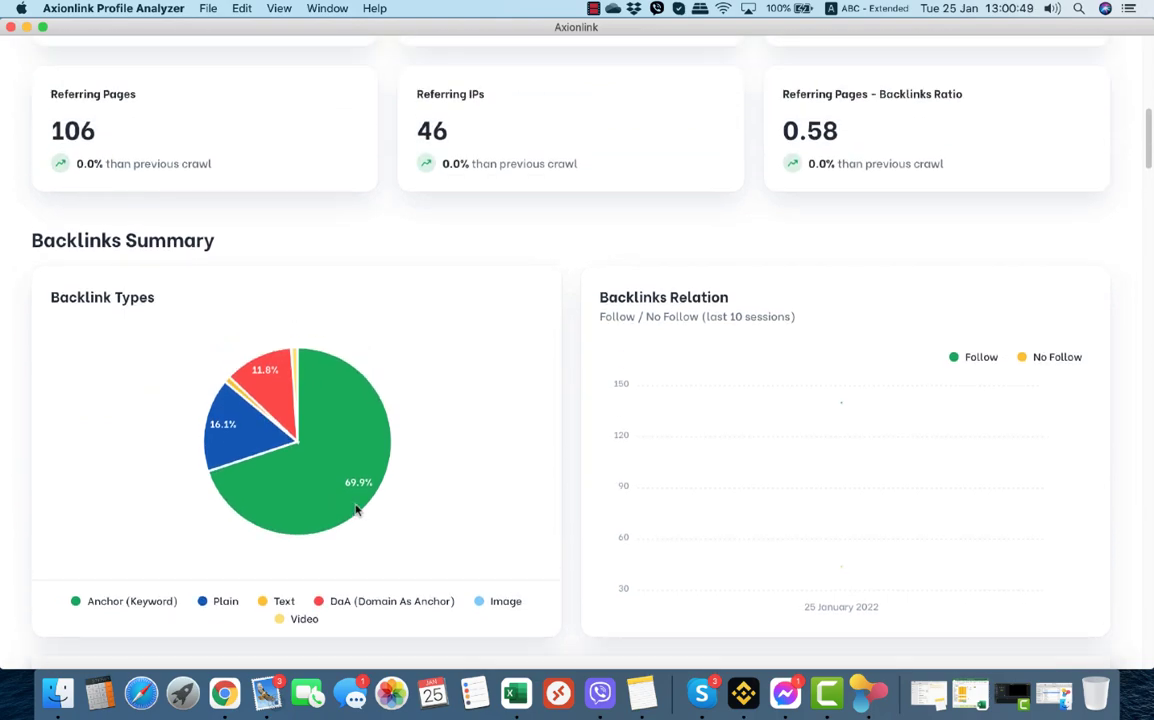
pyautogui.scroll(-1, 355, 508)
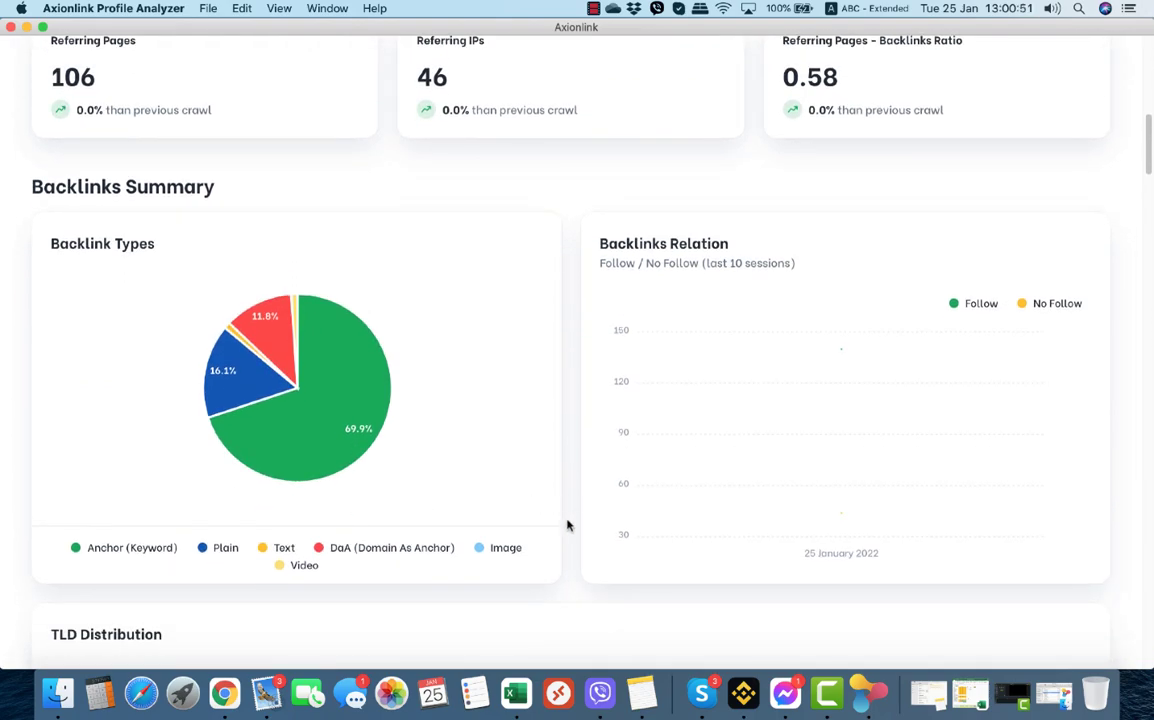
# Skim the remaining sections of the project overview, then return to the External Links Summary.
pyautogui.scroll(-10, 567, 525)
pyautogui.scroll(-15, 567, 525)
pyautogui.scroll(-20, 567, 525)
pyautogui.scroll(12, 567, 525)
pyautogui.scroll(20, 567, 525)
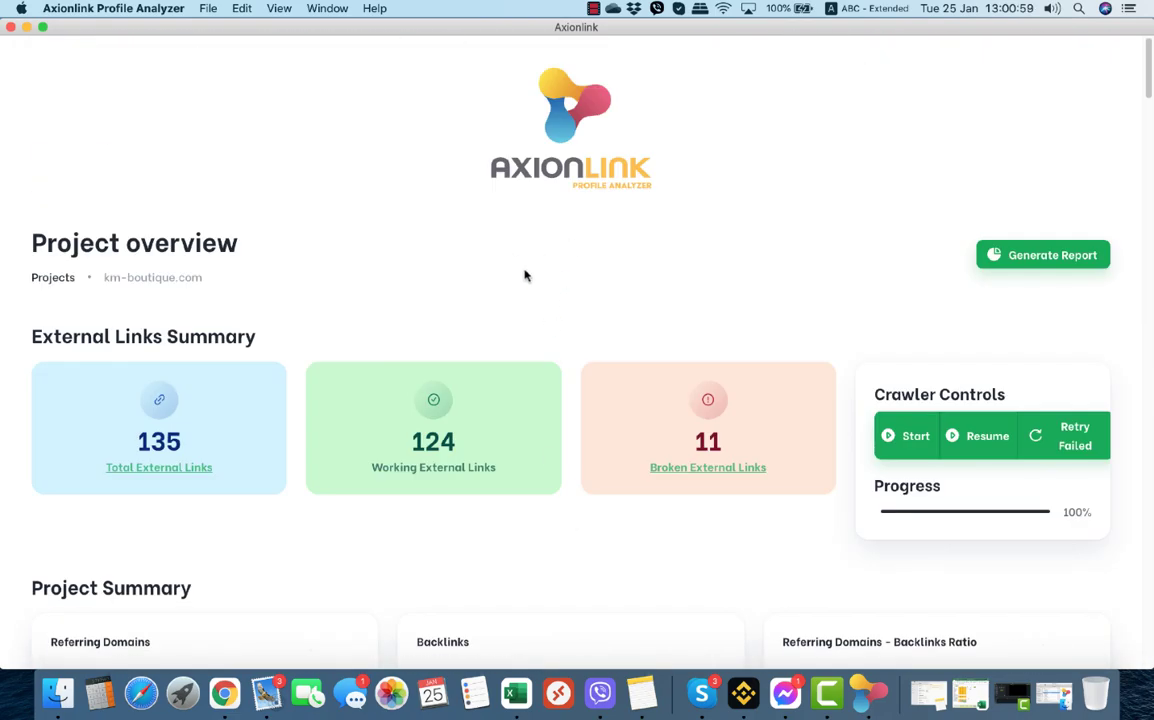